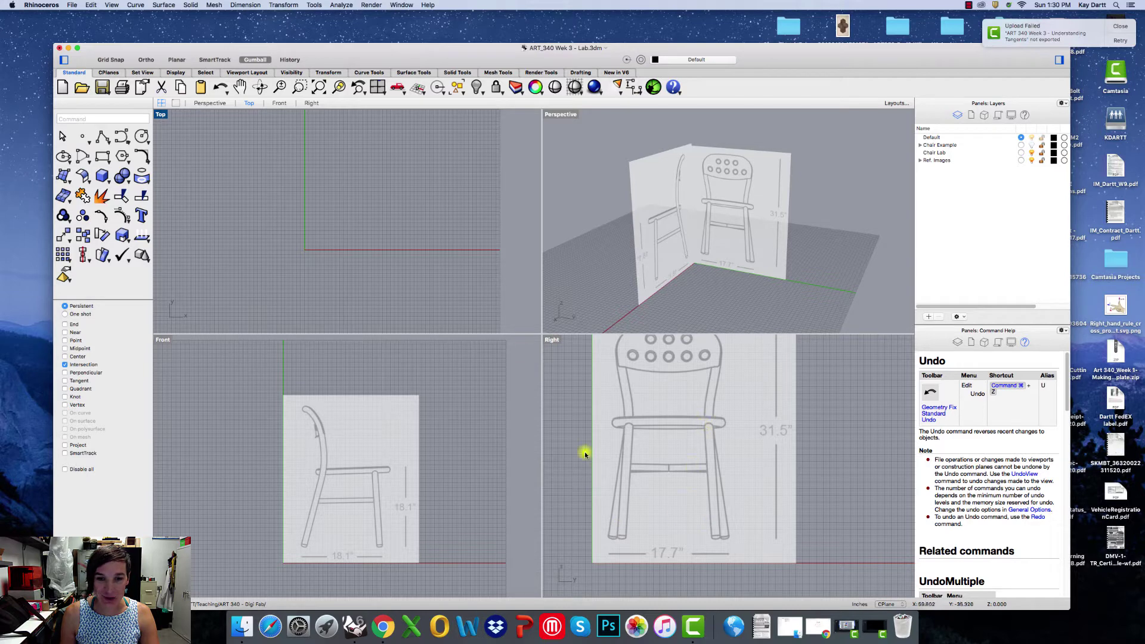
Make the modeling window full screen and enlarge the Front and Right viewports so both chair reference drawings can be seen large
drag(483, 334, 478, 289)
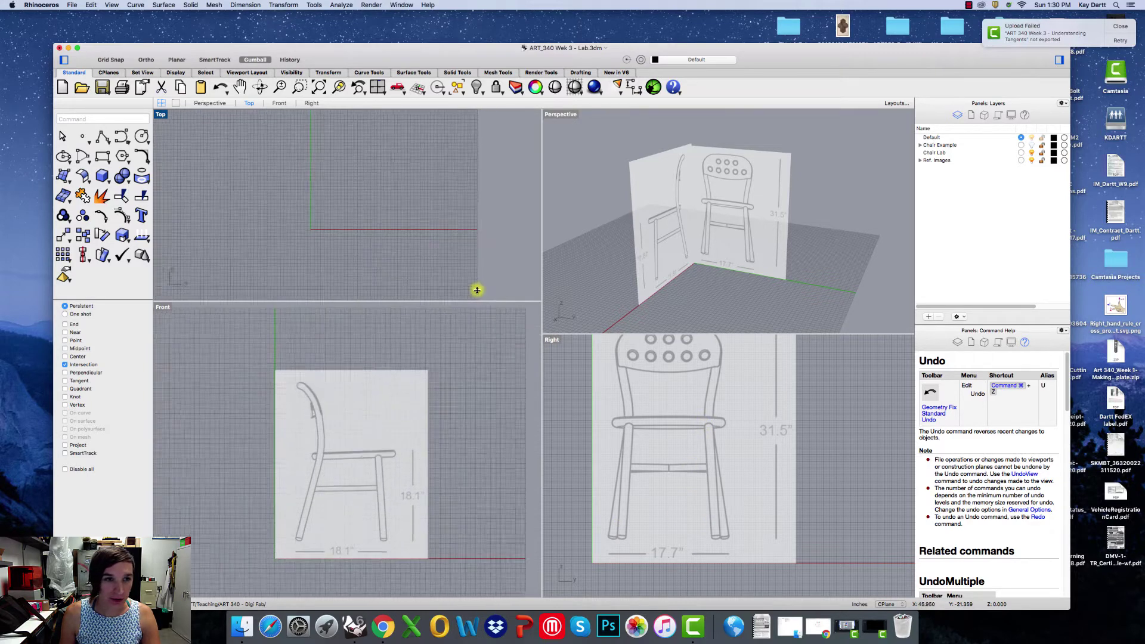
click(76, 50)
drag(350, 266, 363, 128)
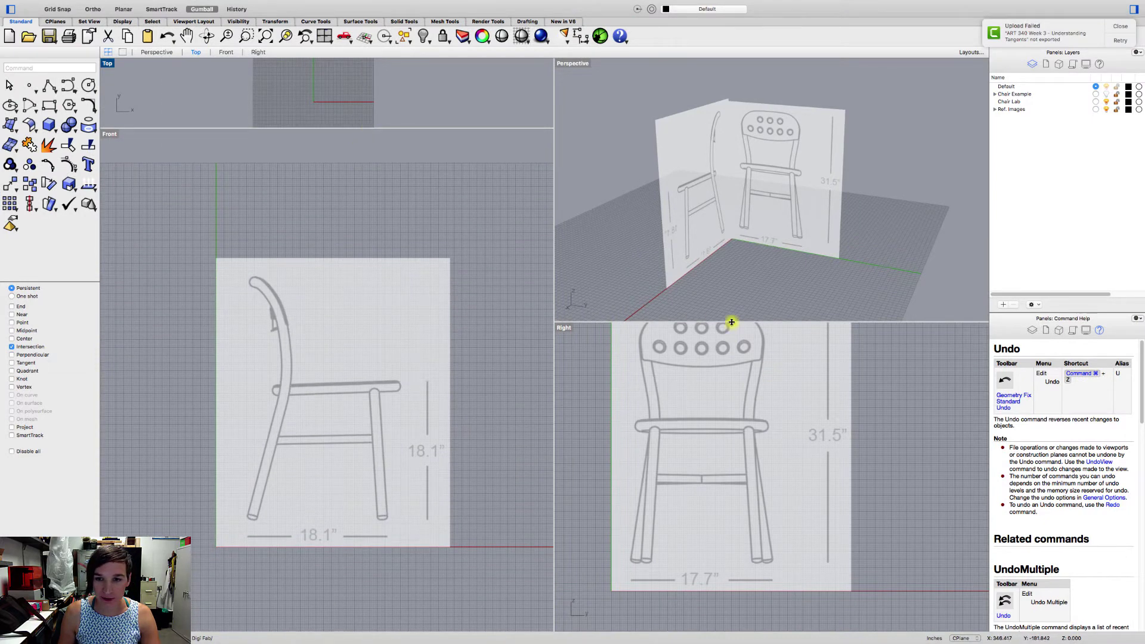
drag(732, 322, 729, 129)
scroll(716, 394, up, 5)
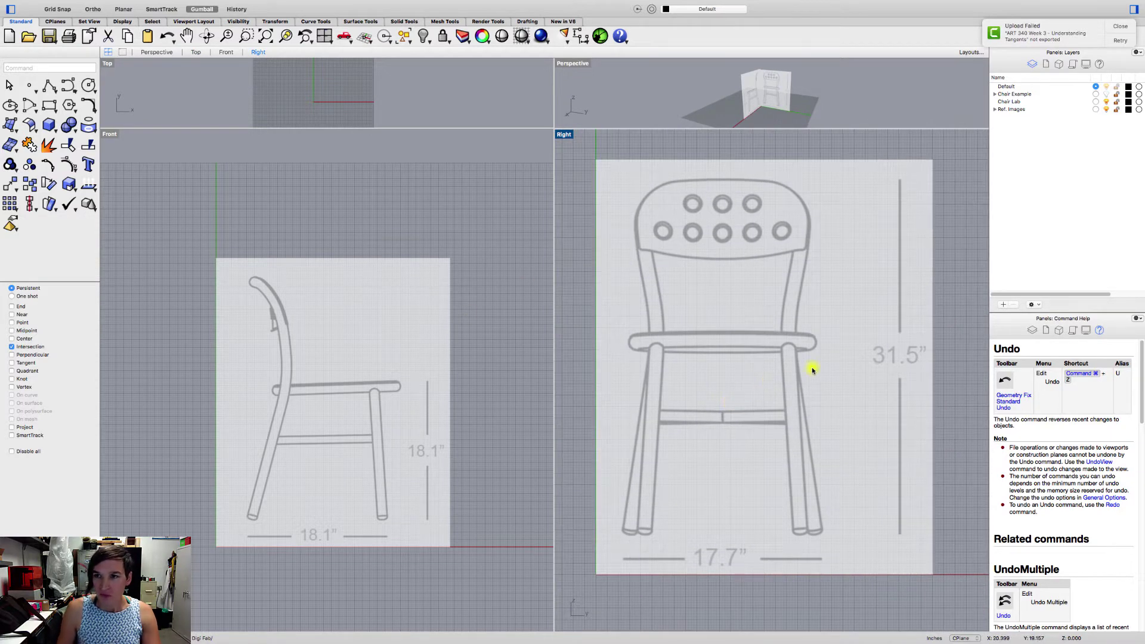
Nest the Ref. Images layer inside the Chair Lab layer and expand Chair Lab
click(1008, 109)
key(Delete)
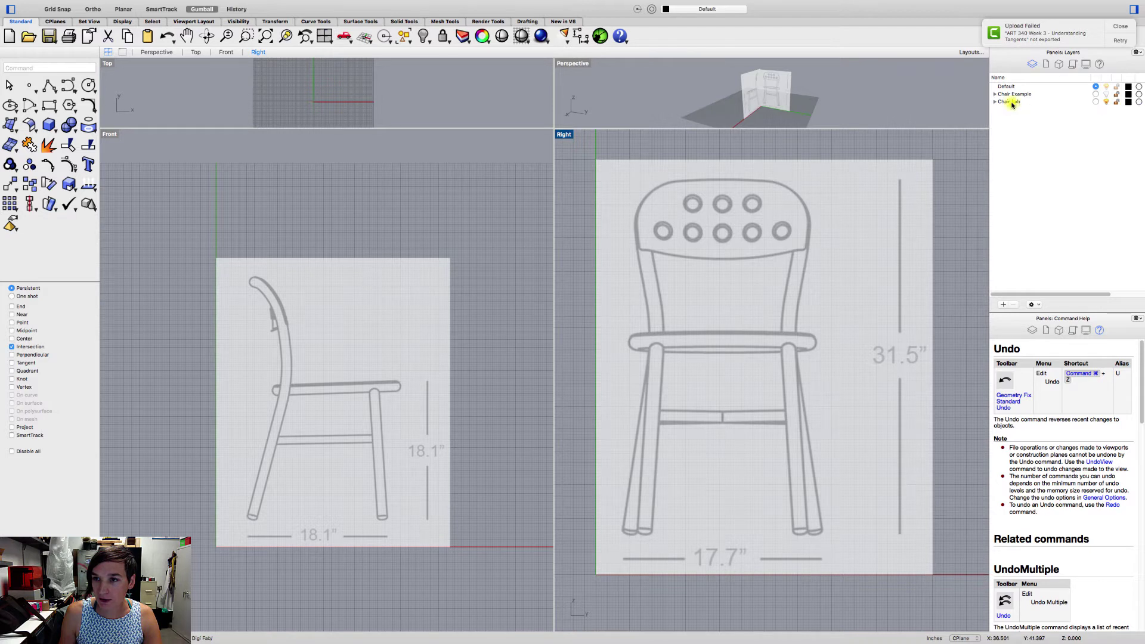
click(995, 104)
Create a new layer named "Ref. Geo"
click(1012, 104)
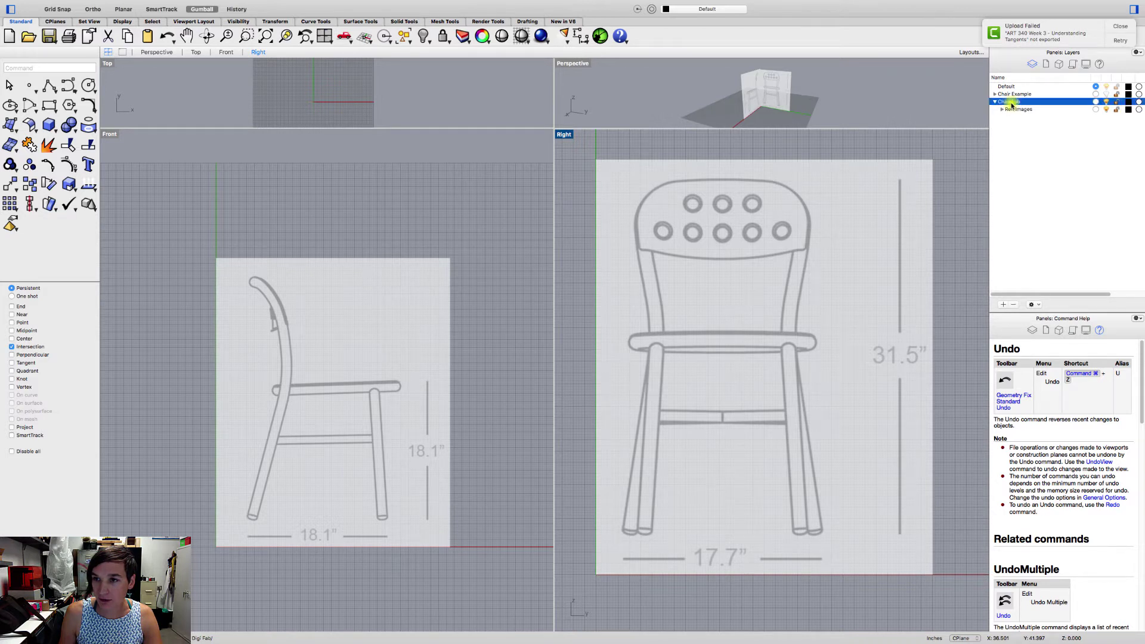
click(1004, 304)
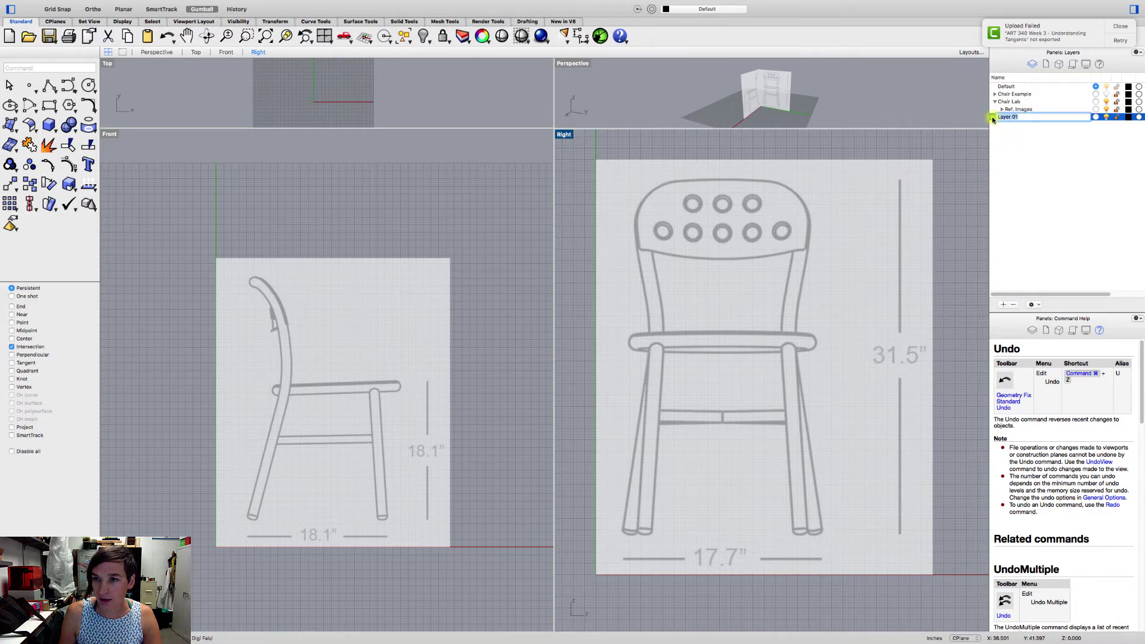
text(Ref.)
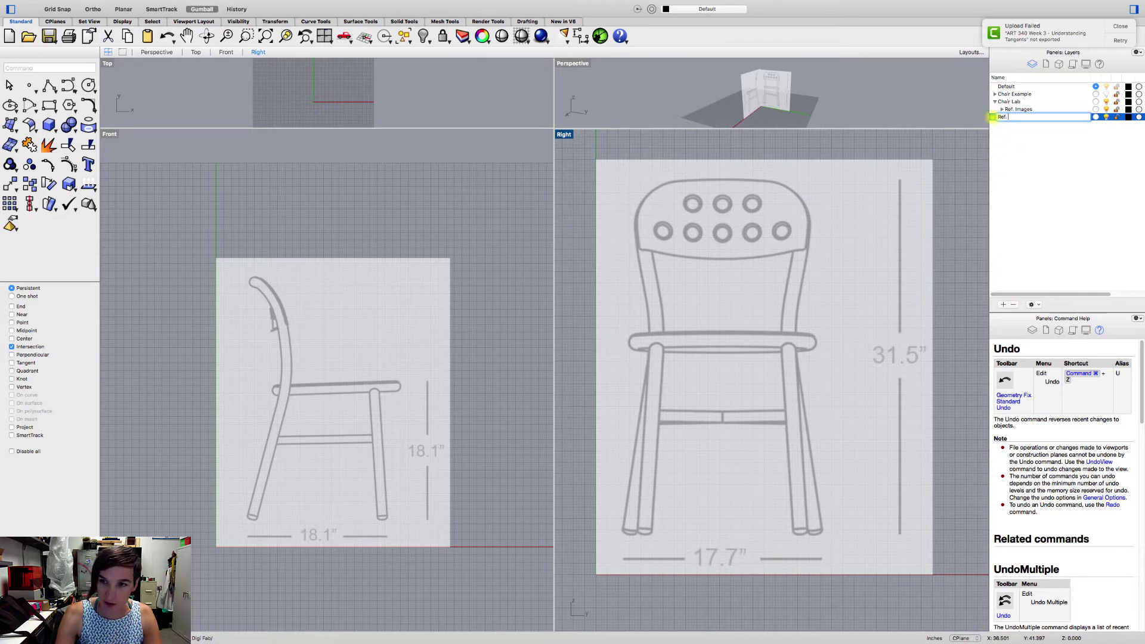
text( Geo)
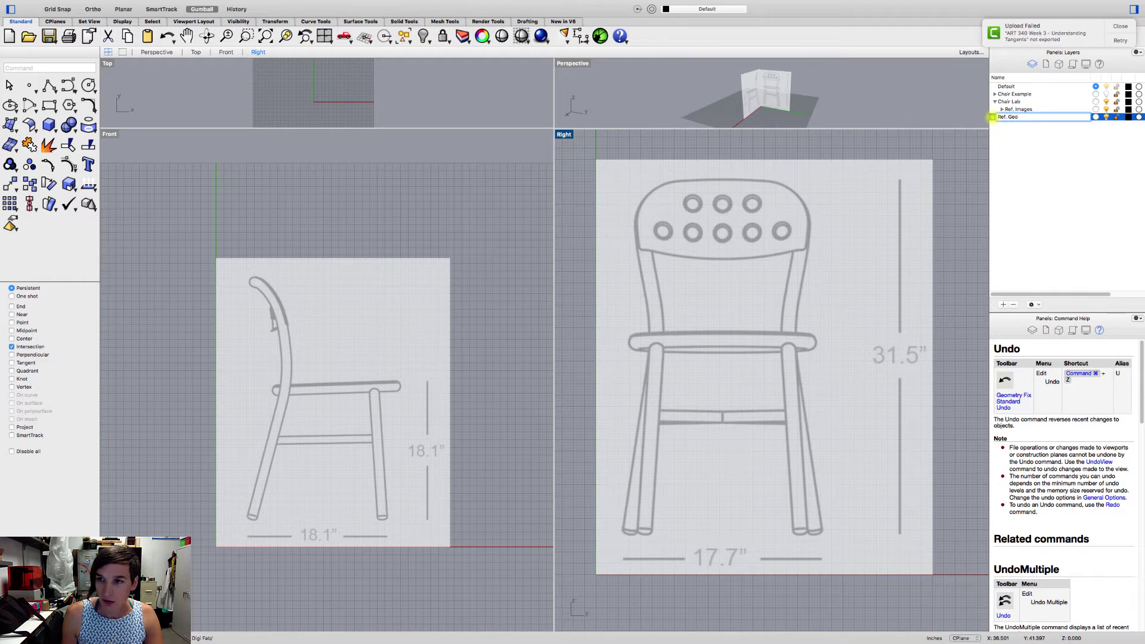
key(Return)
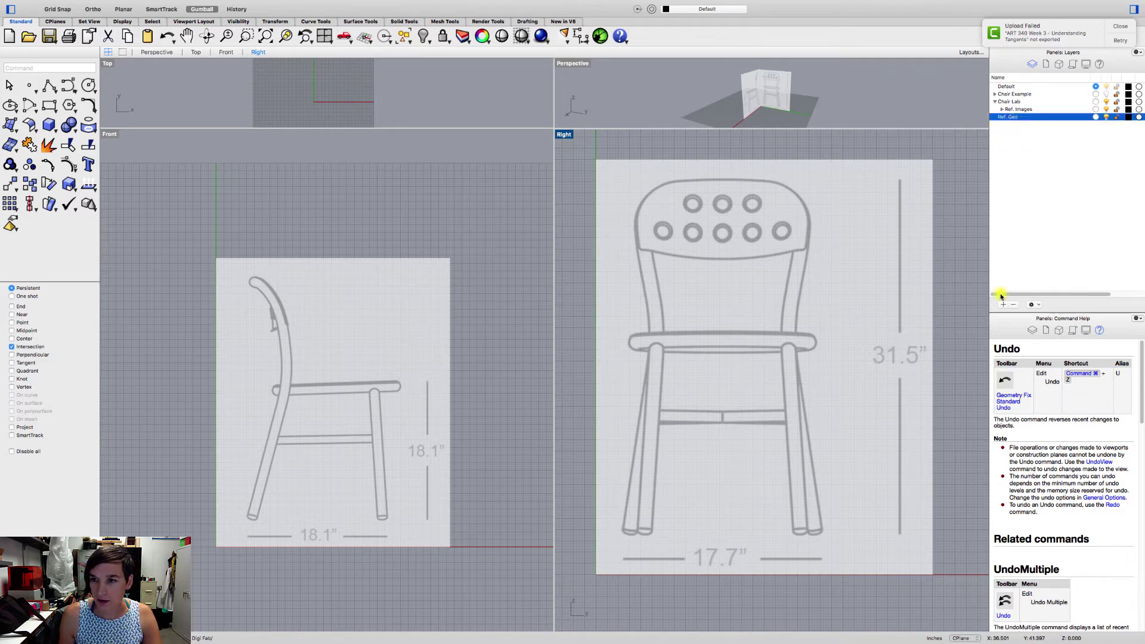
Create a sublayer named "Back Leg" under the Ref. Geo layer
right_click(1014, 120)
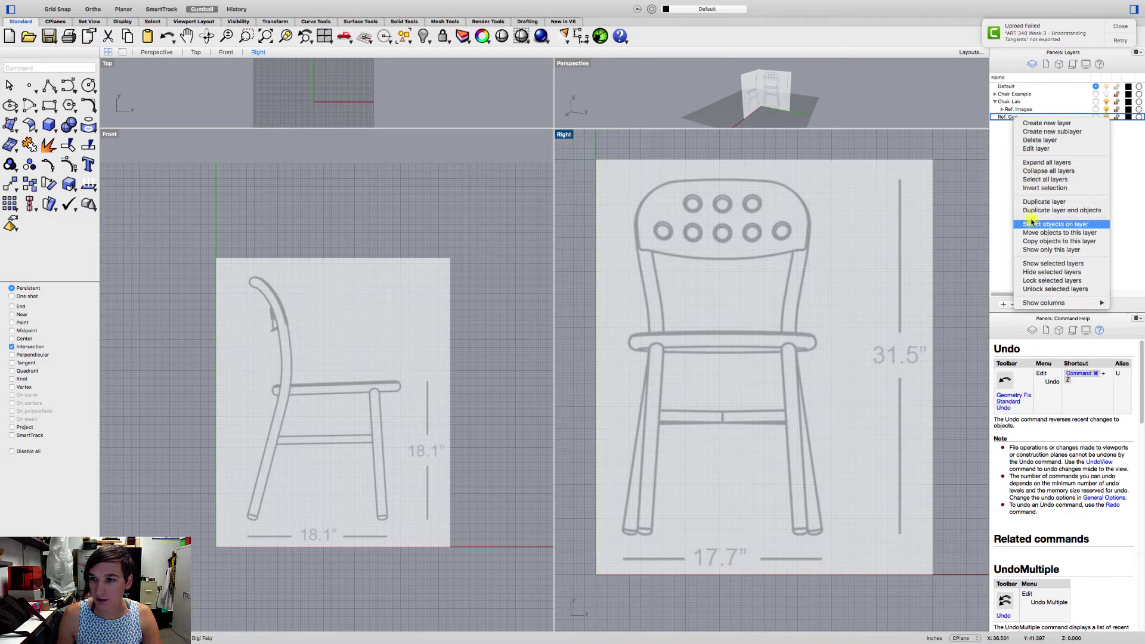
click(1044, 131)
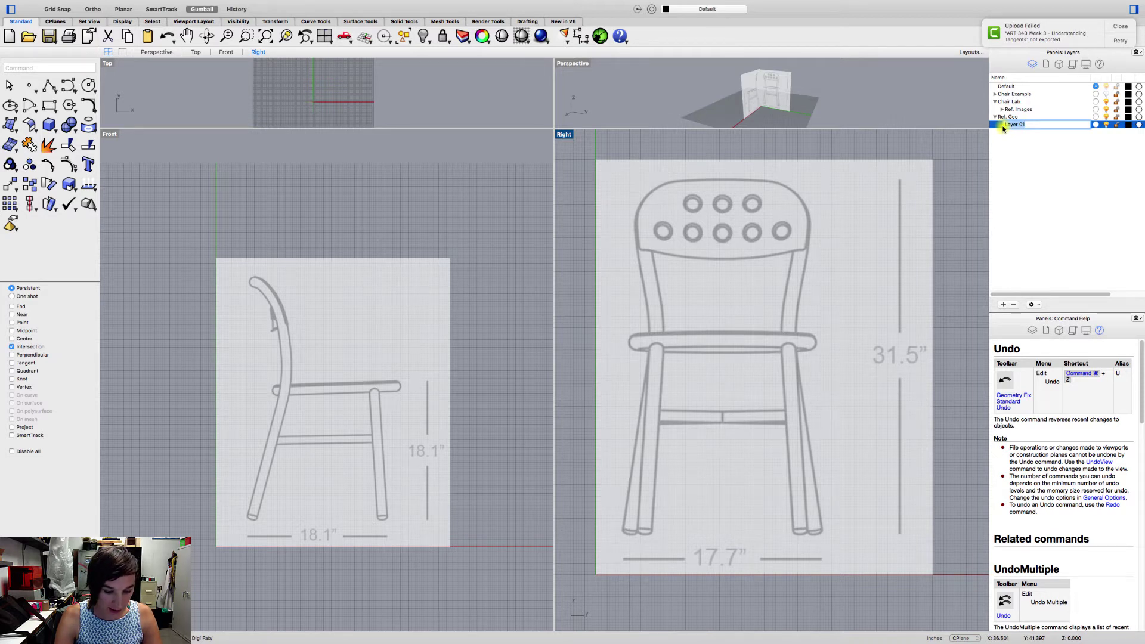
text(Back)
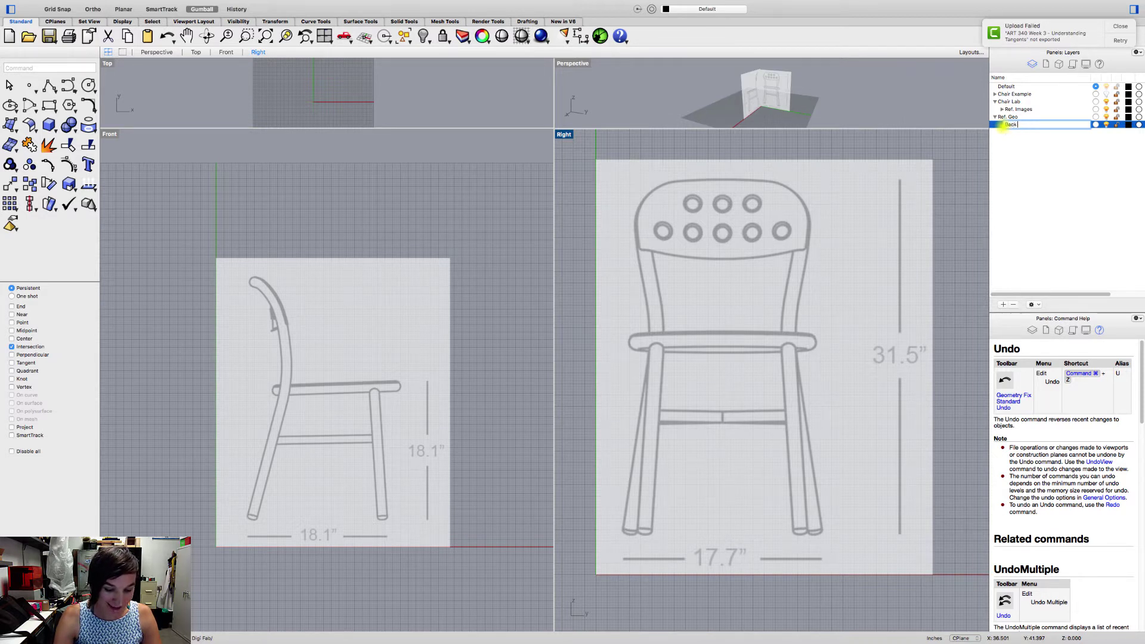
text( Leg)
key(Return)
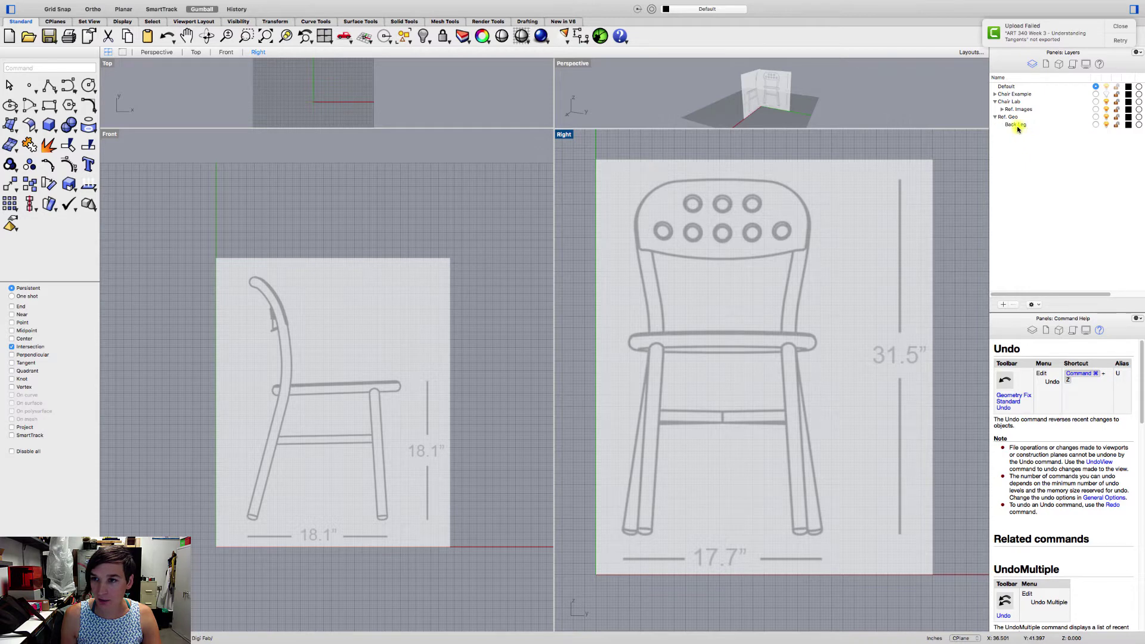
Add a second sublayer named "Front Leg" under Ref. Geo, at the same level as Back Leg
click(1013, 125)
right_click(1015, 127)
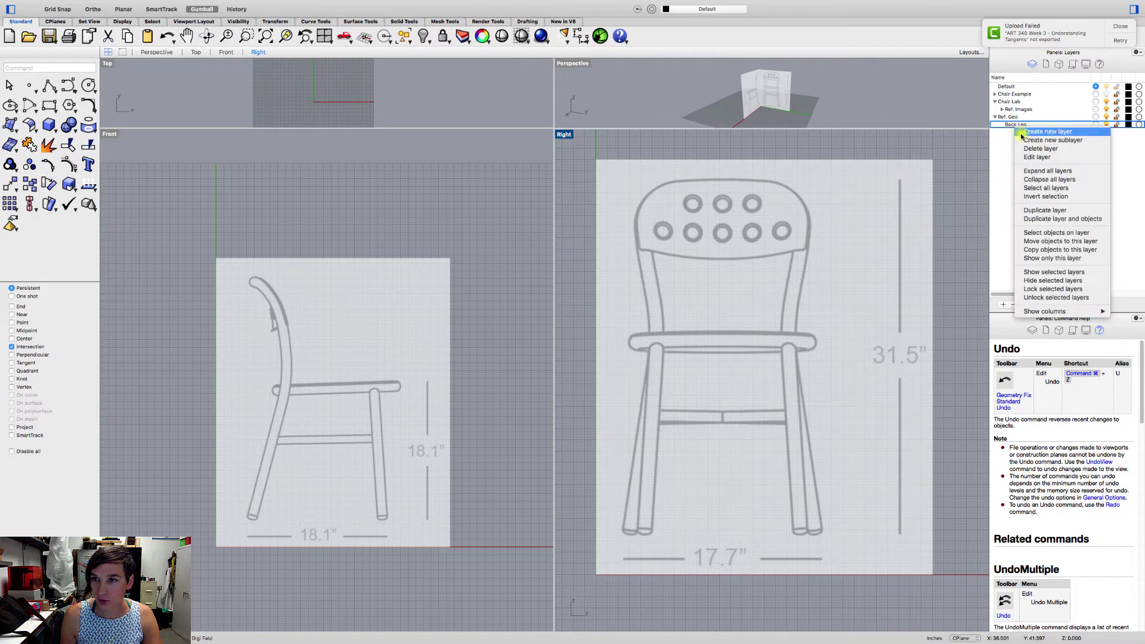
click(1021, 131)
text(Fron)
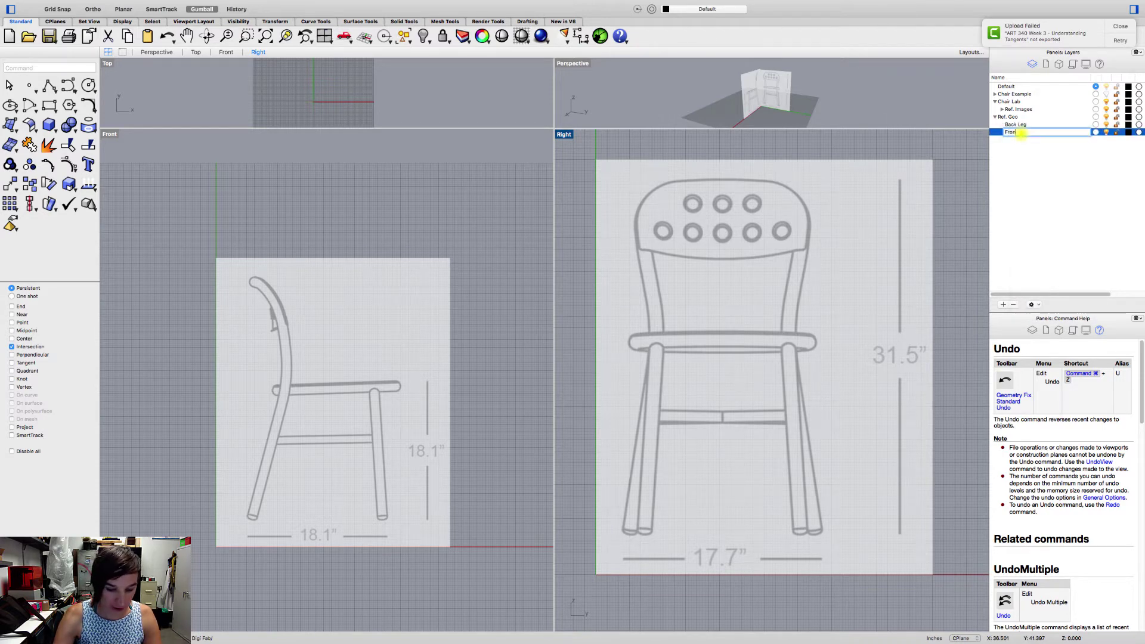
text(t Leg)
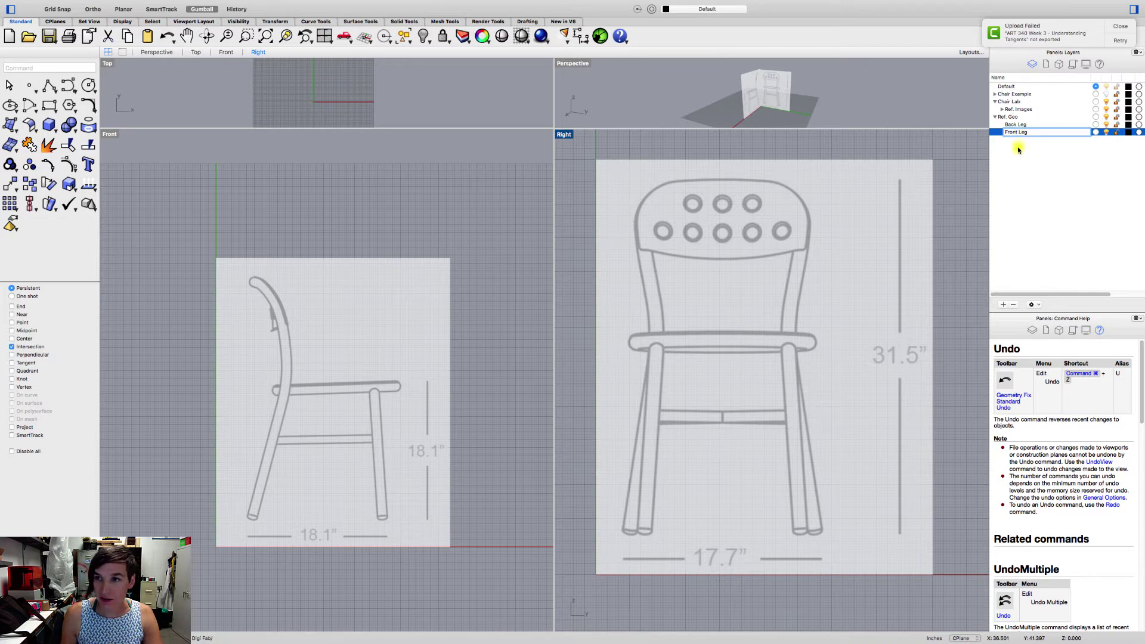
click(1018, 150)
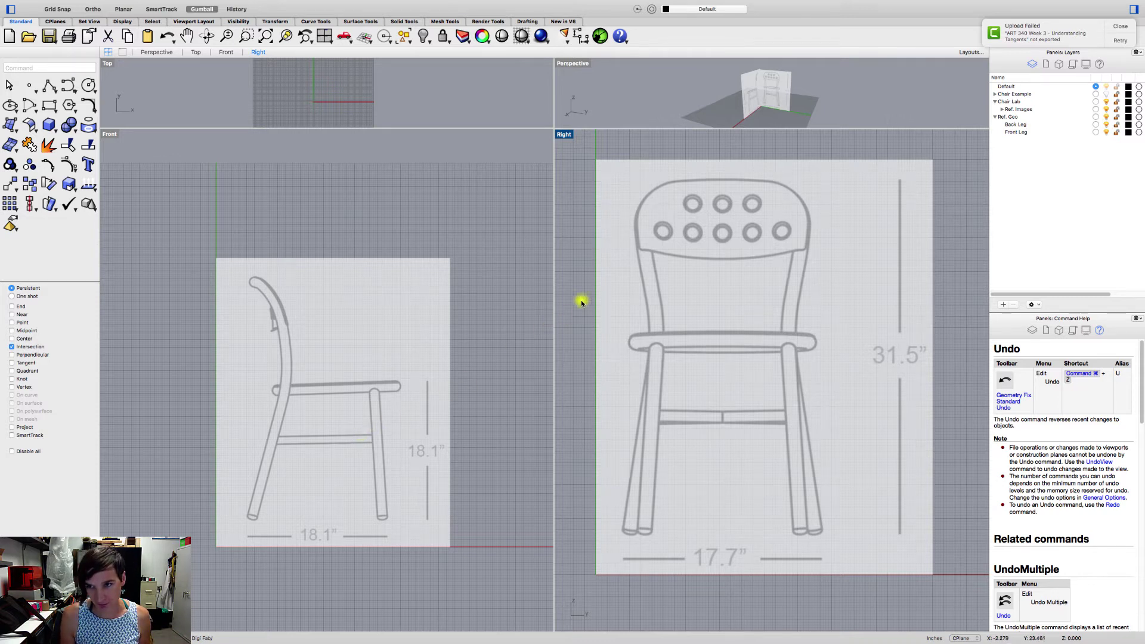
Nest Ref. Geo under Chair Lab, below Ref. Images, and make its Back Leg sublayer the current layer
drag(1008, 119, 1006, 106)
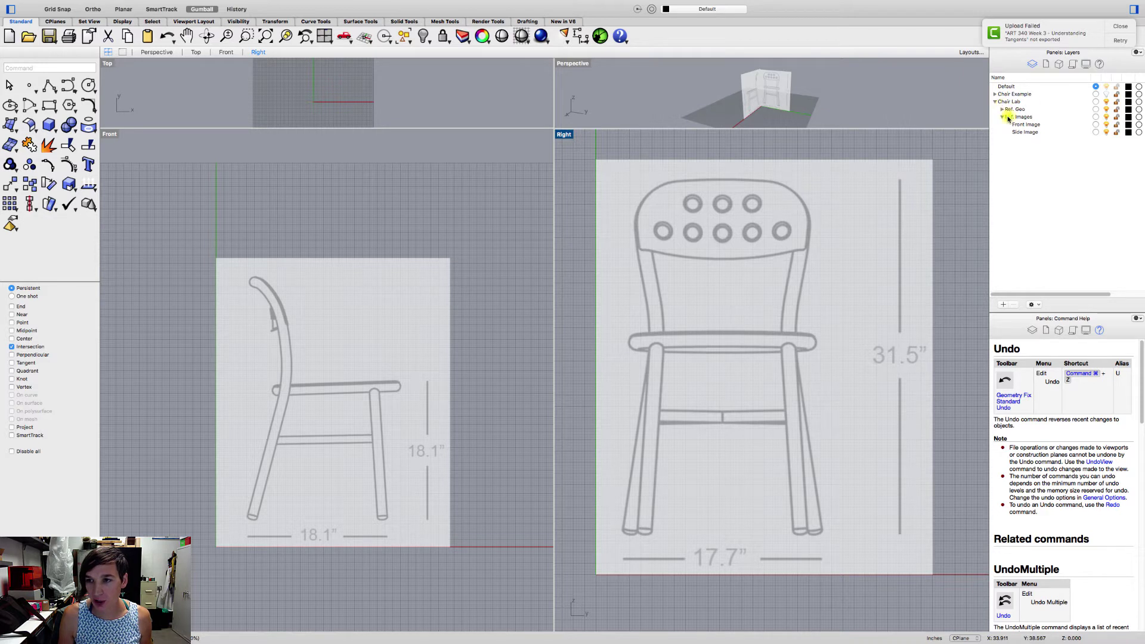
drag(1006, 117, 1011, 110)
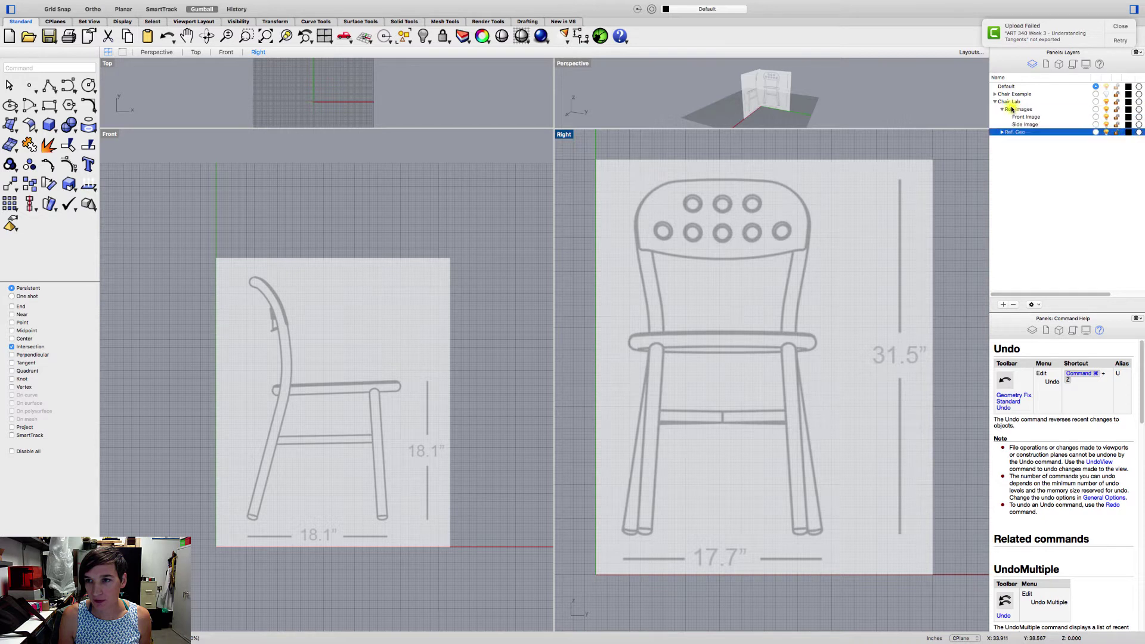
click(1003, 110)
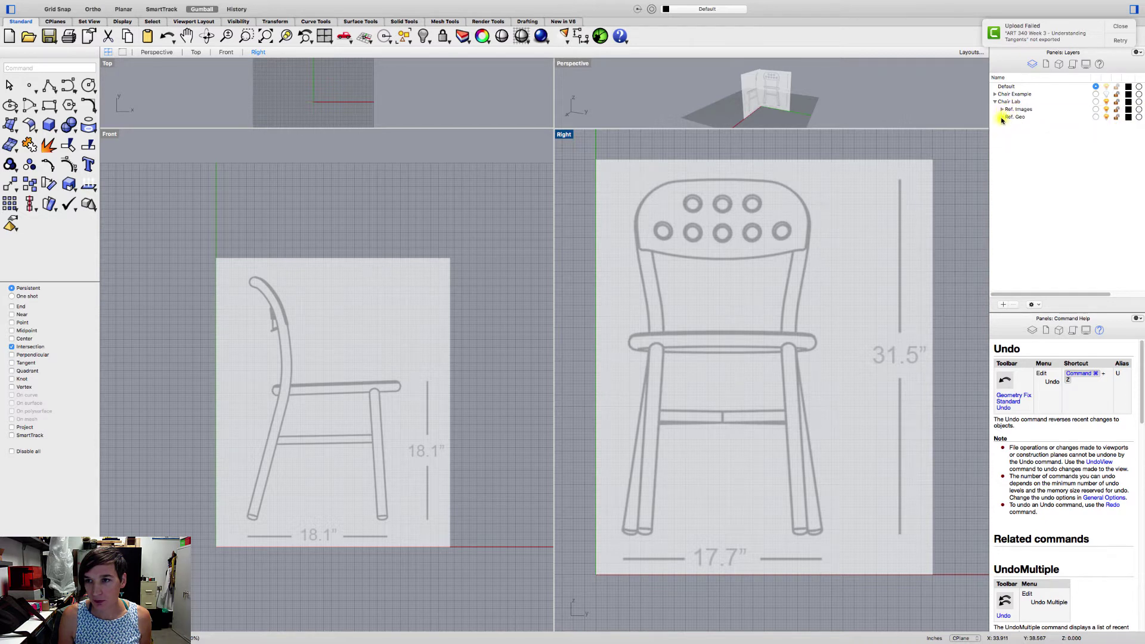
click(1003, 116)
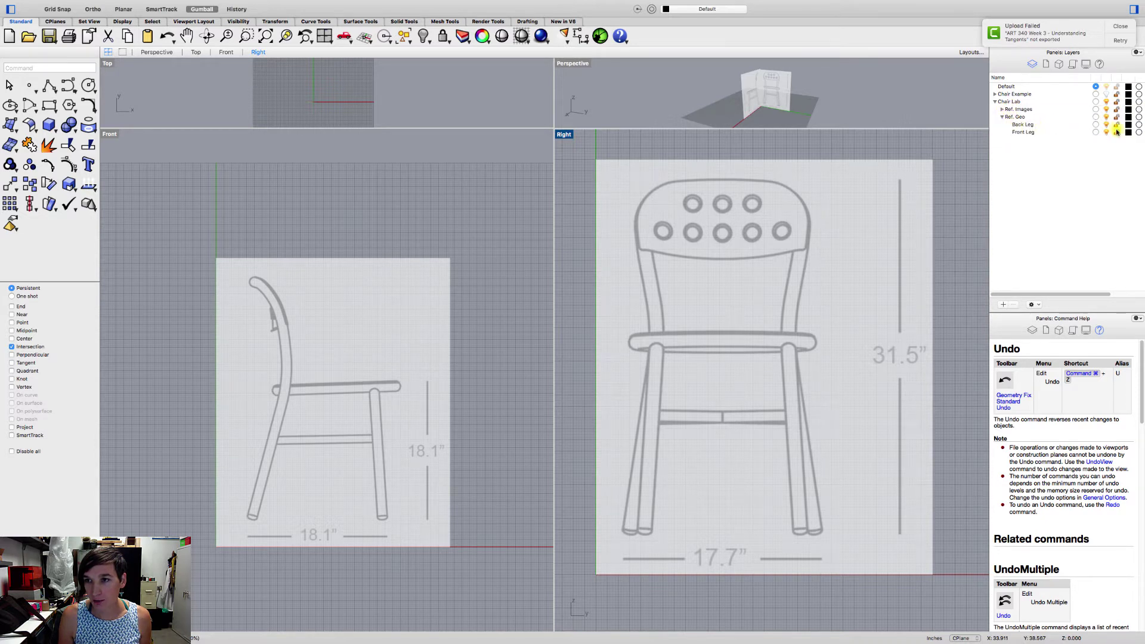
click(1097, 125)
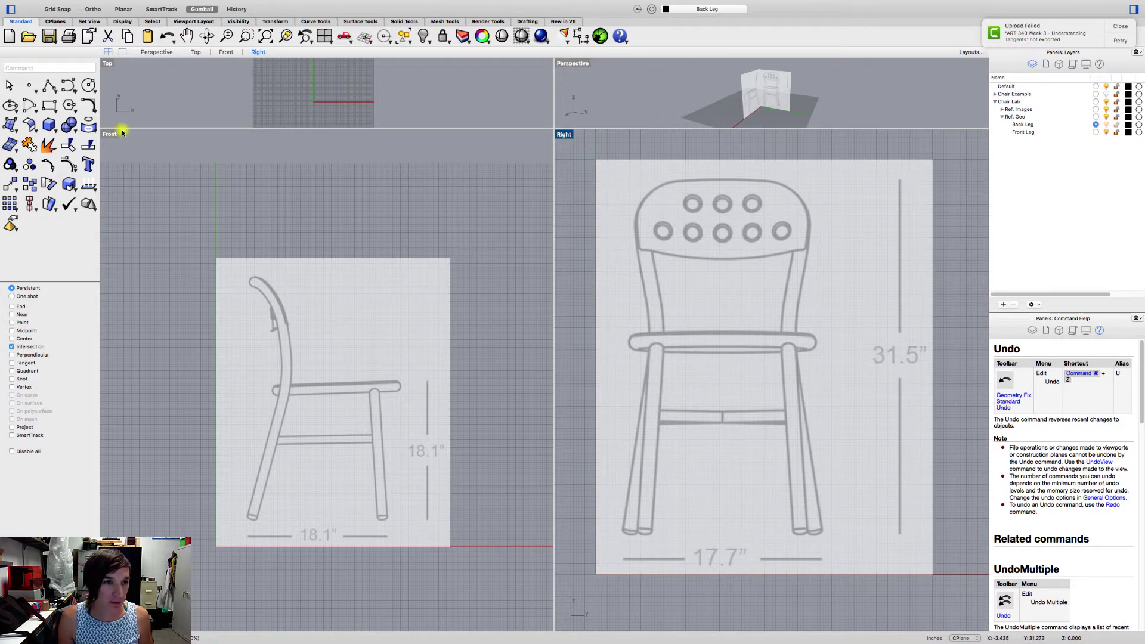
Place a single point at the foot of the back leg on the side-view chair drawing in the Front viewport
click(76, 94)
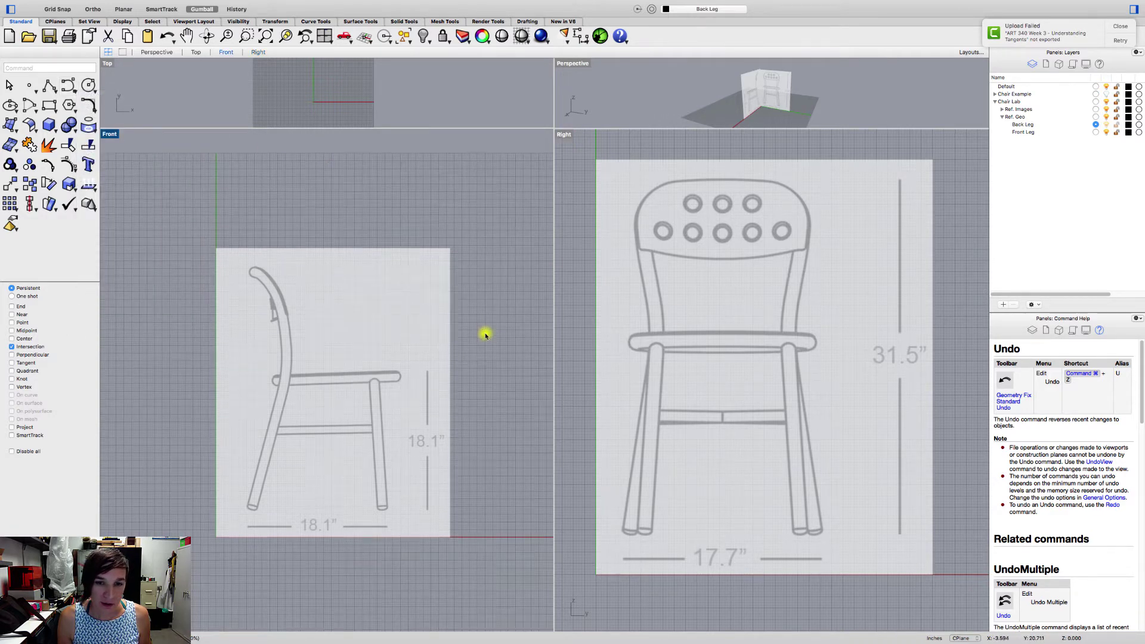
scroll(485, 335, up, 3)
scroll(401, 350, down, 3)
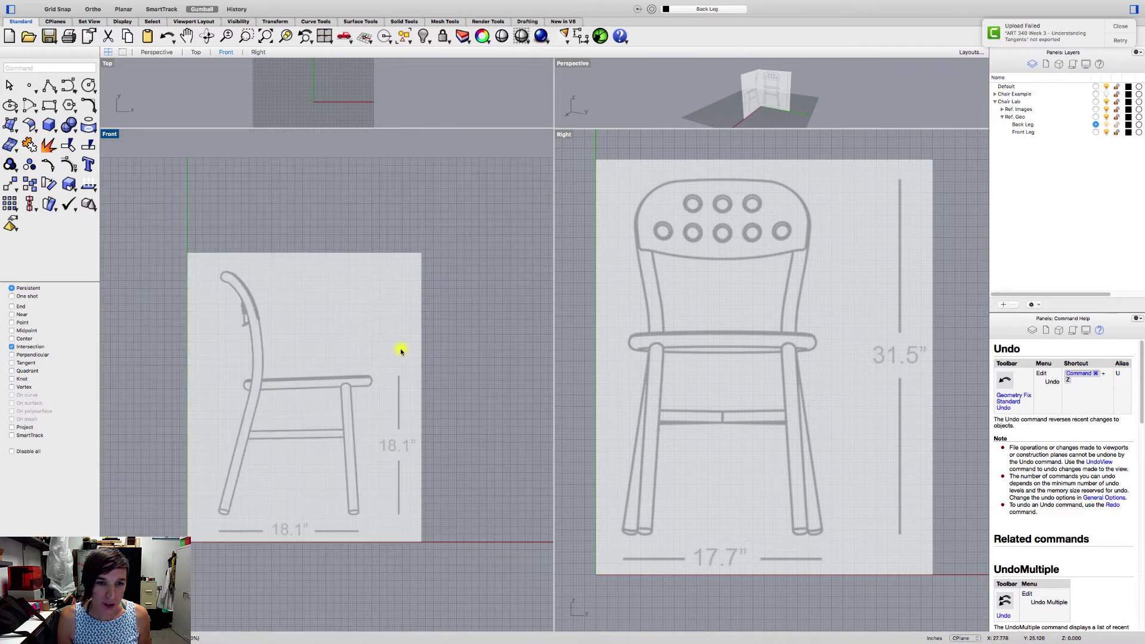
scroll(402, 350, up, 3)
right_drag(409, 340, 444, 312)
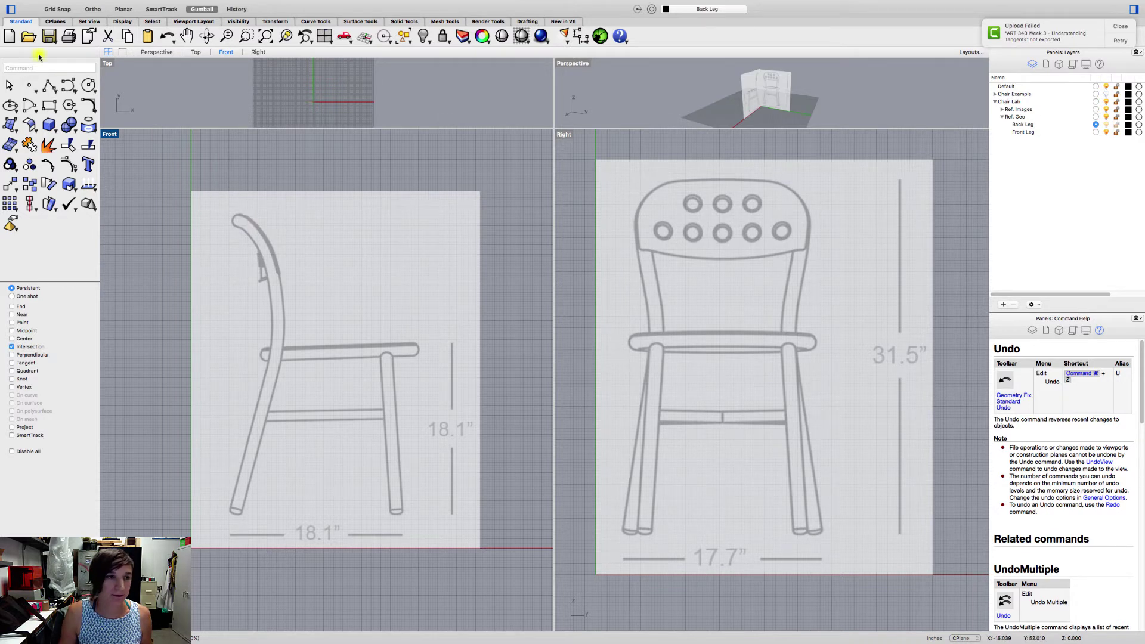
click(36, 94)
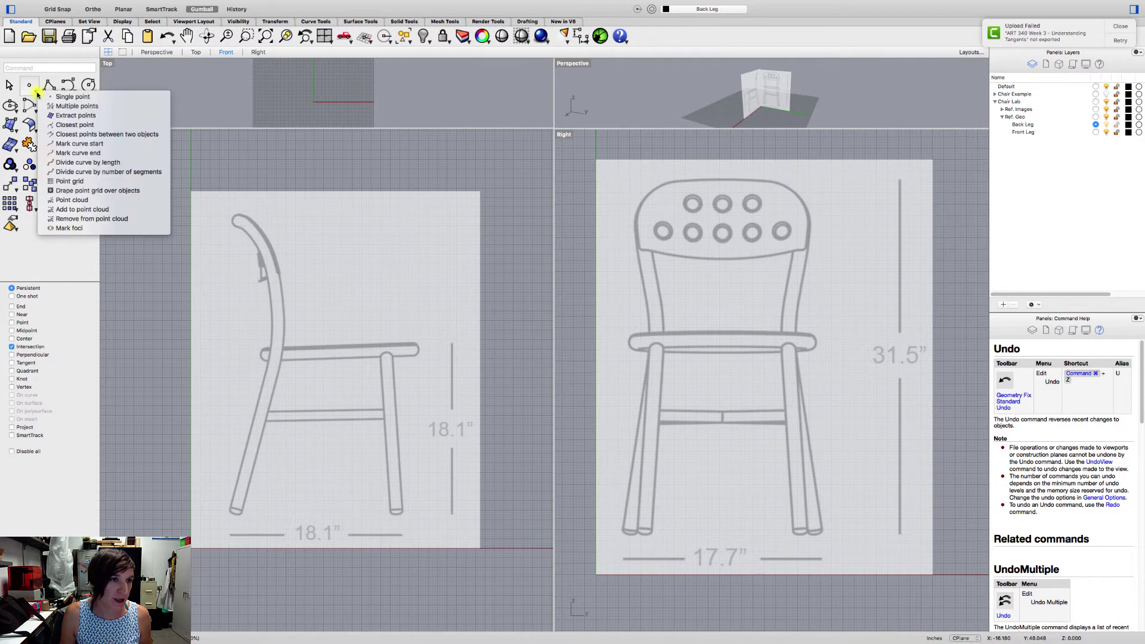
click(69, 97)
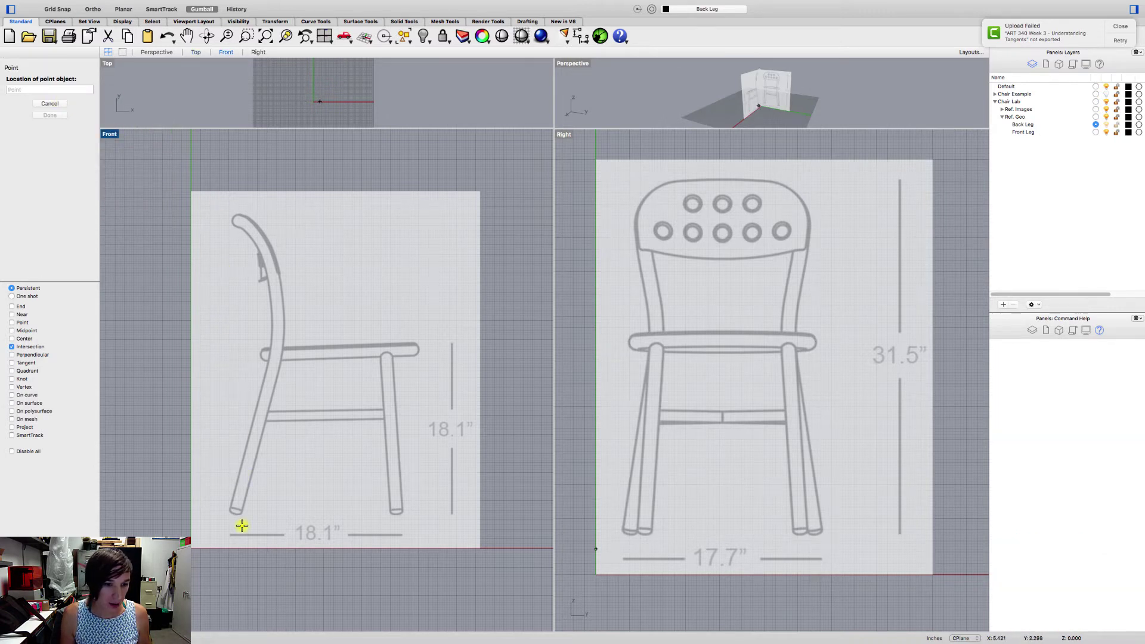
scroll(233, 517, up, 5)
scroll(233, 517, up, 2)
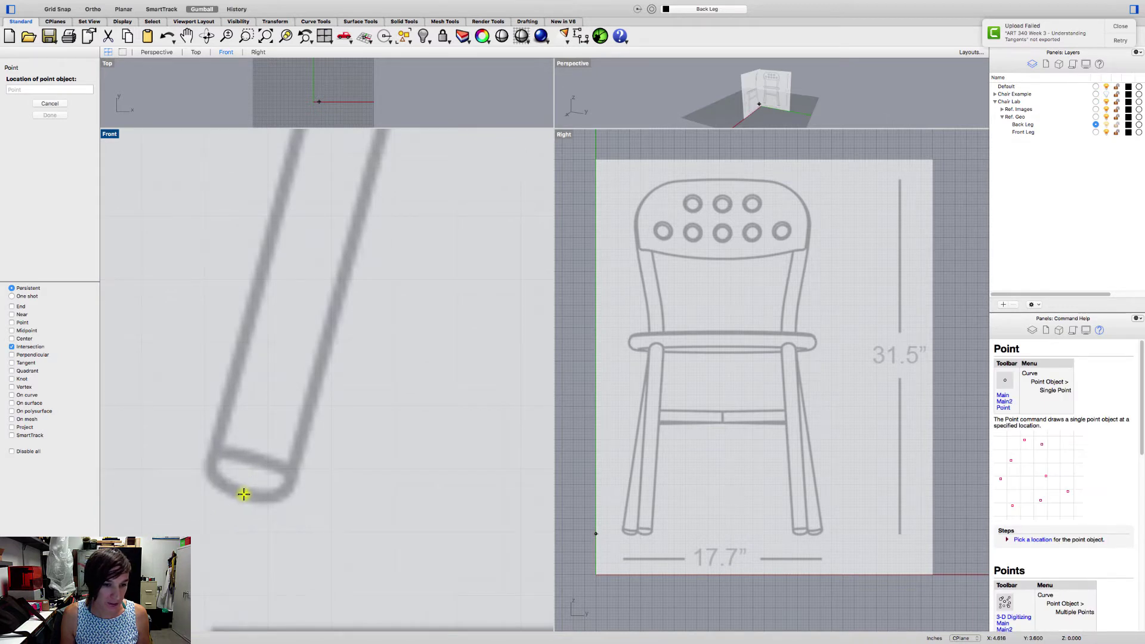
click(244, 494)
scroll(264, 477, down, 6)
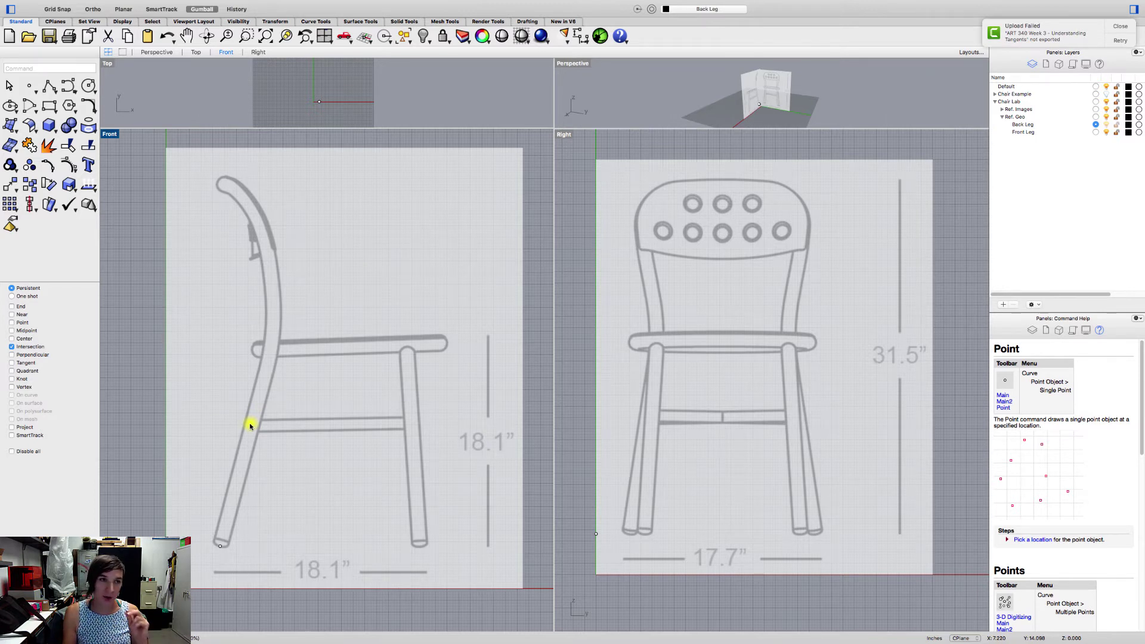
Place two single points on the side-view back leg, one at the lower crossbar and one at seat height
click(29, 87)
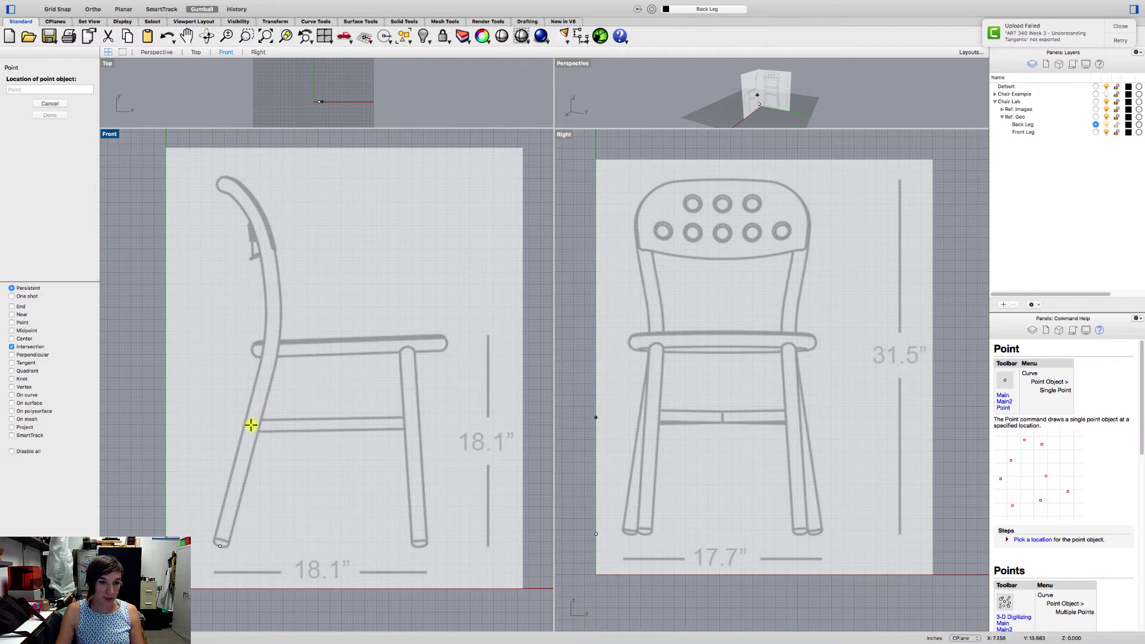
scroll(250, 424, up, 1)
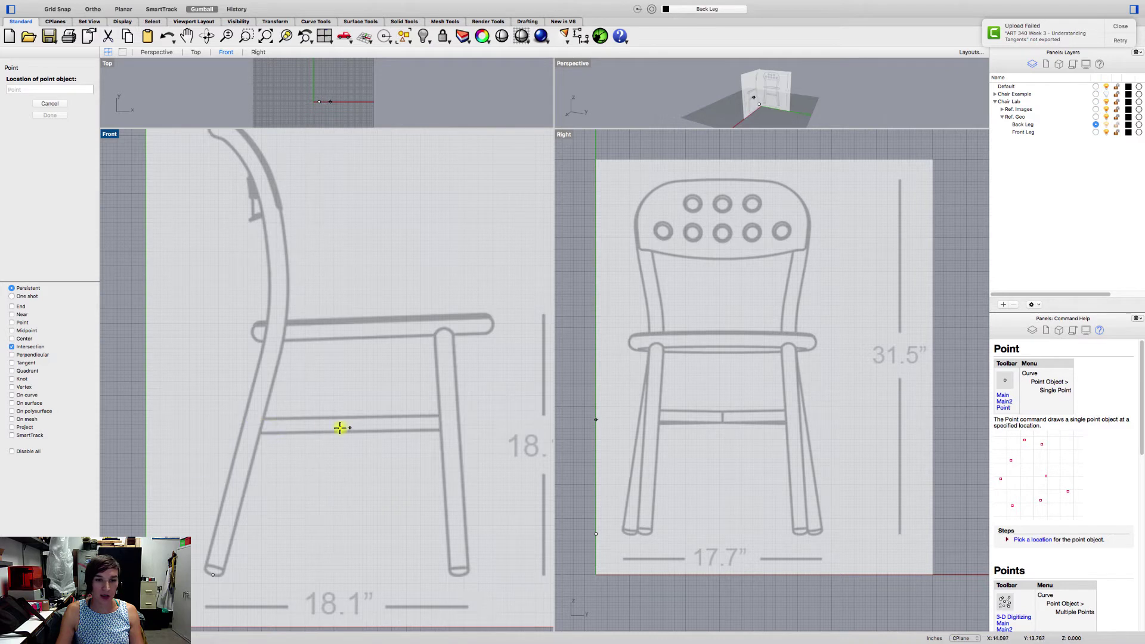
click(251, 425)
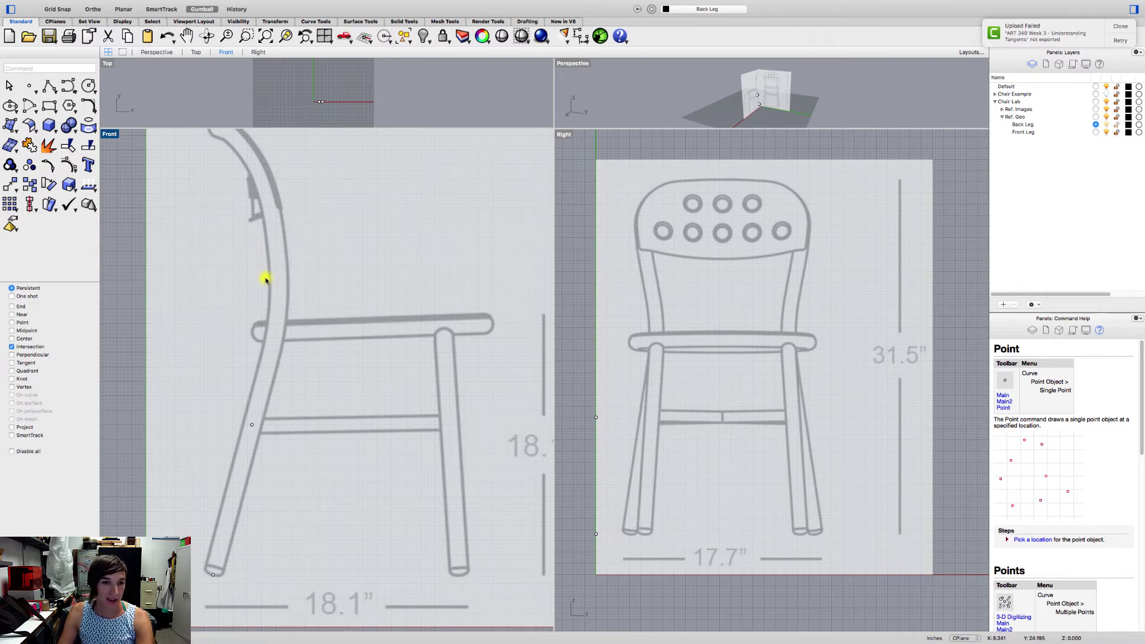
key(Return)
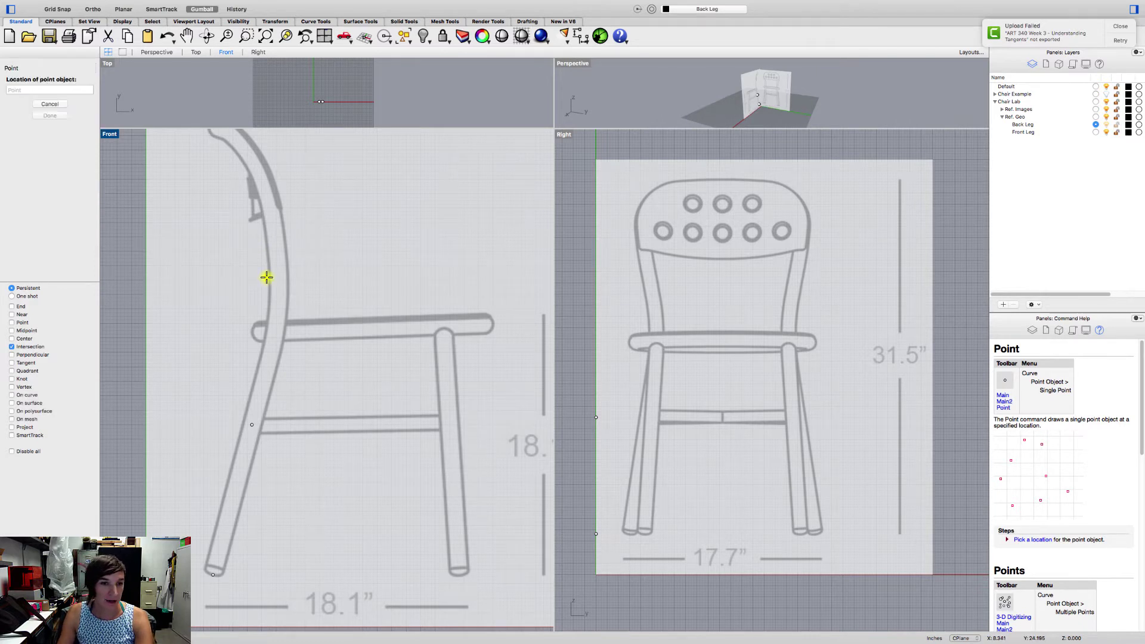
click(274, 332)
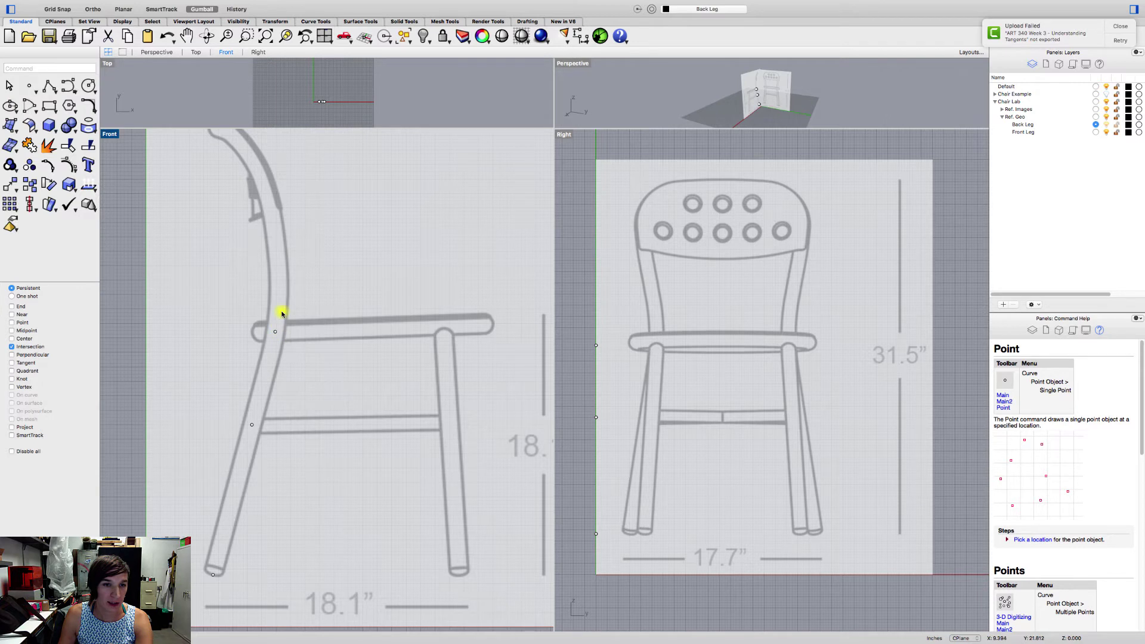
Place single points on the side-view back leg at the backrest's lower end and at the leg's upper tip
right_drag(272, 288, 282, 357)
key(Return)
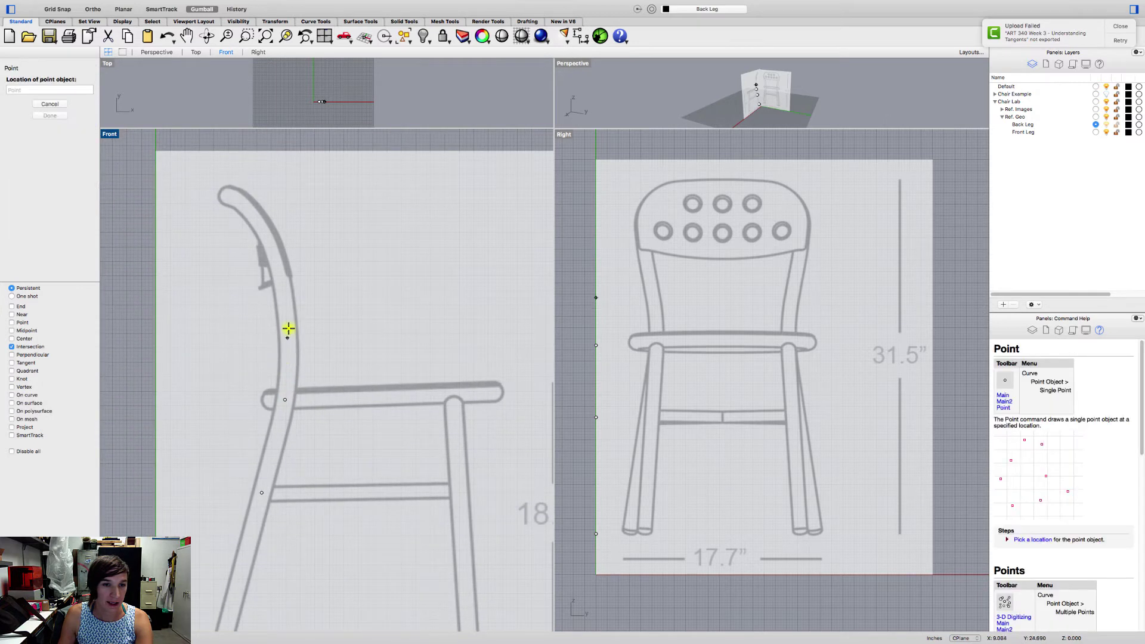
click(282, 281)
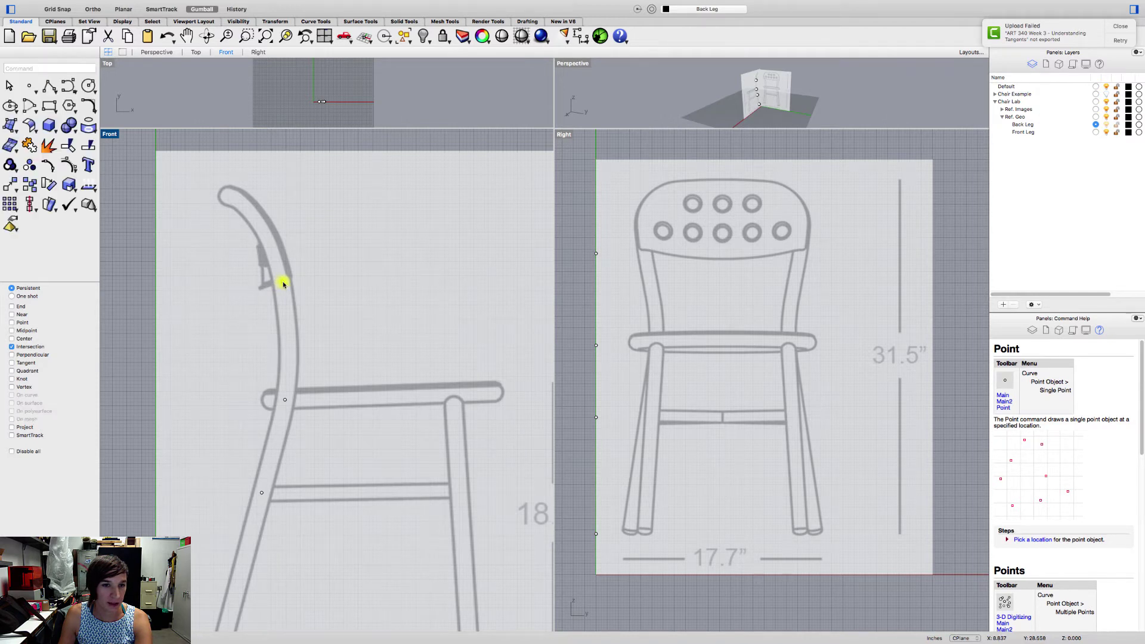
key(Return)
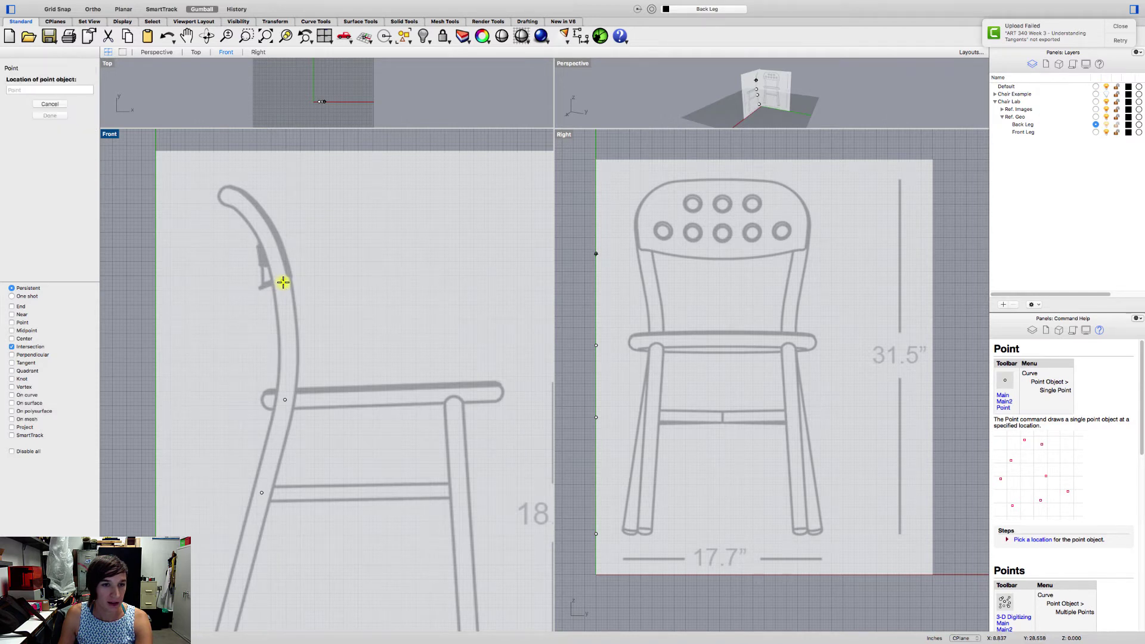
click(227, 195)
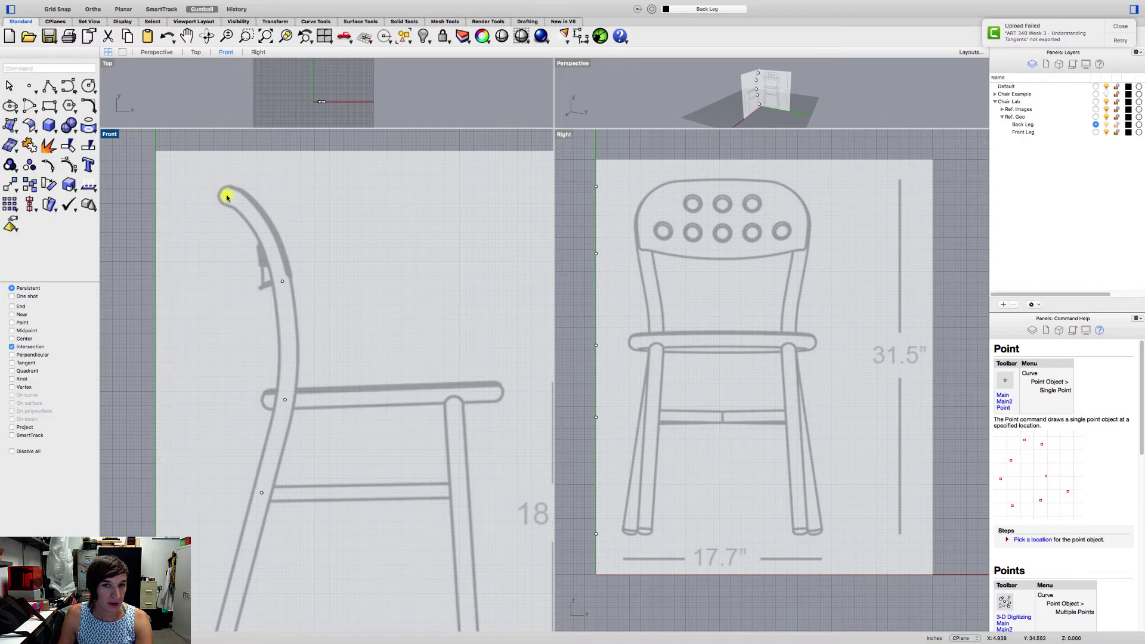
Make Front Leg the current layer and place points on the side-view front leg at its foot and at the crossbar
scroll(328, 311, down, 2)
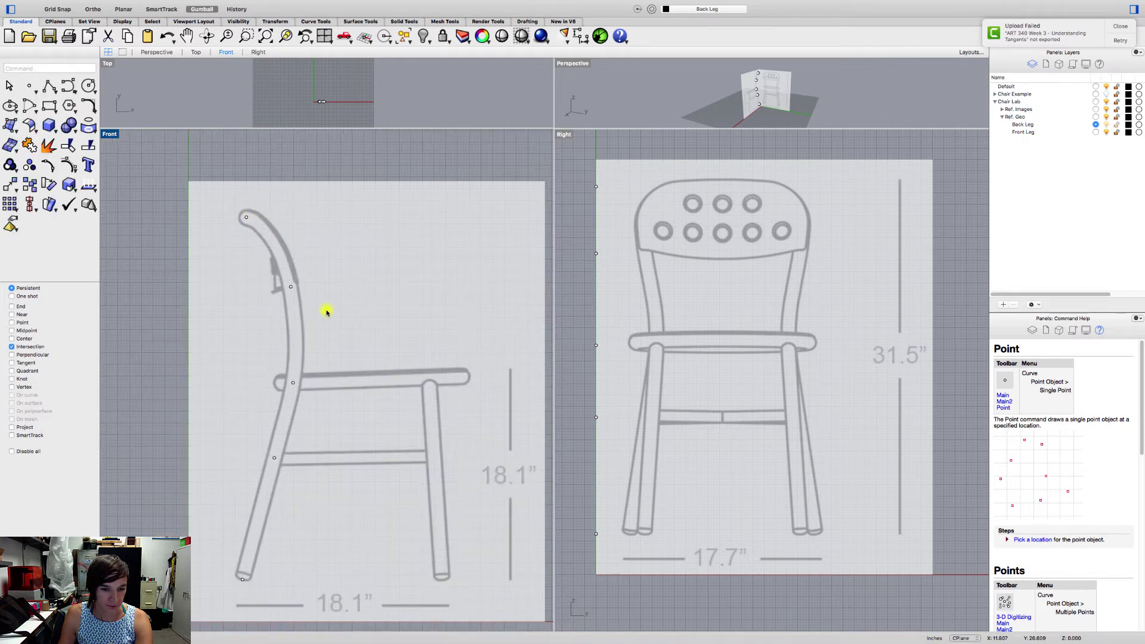
right_drag(328, 310, 304, 286)
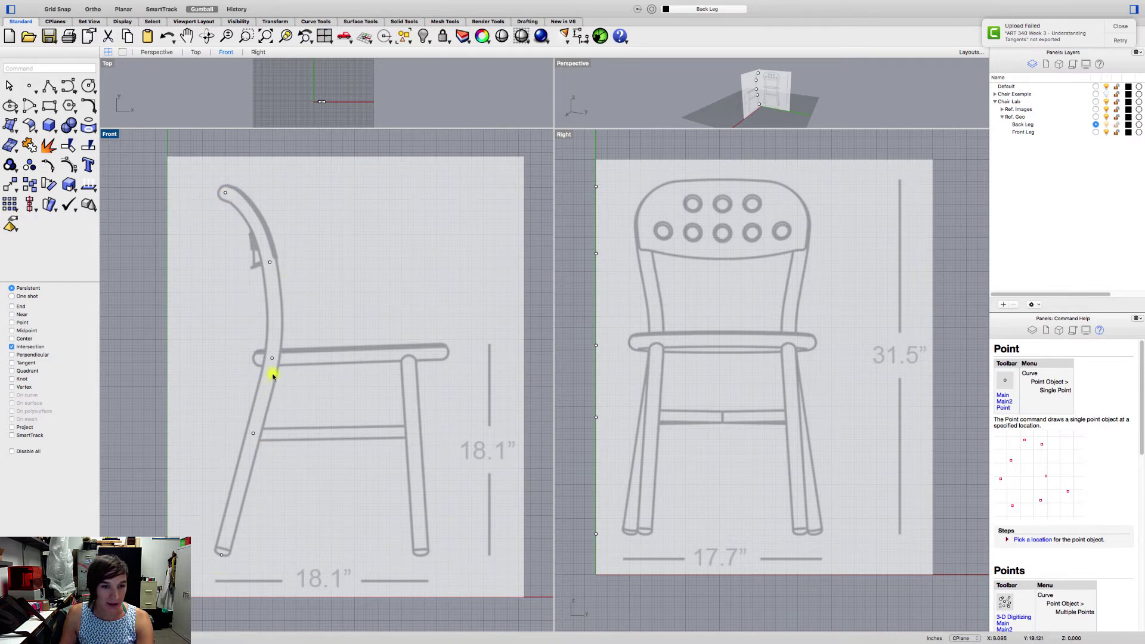
click(1096, 132)
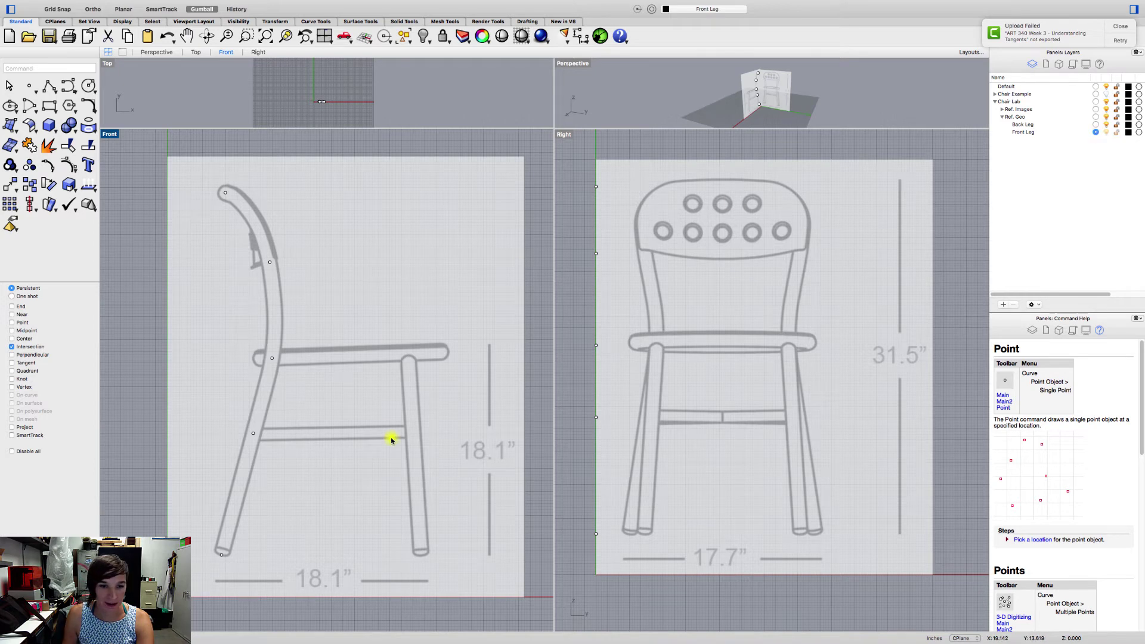
scroll(413, 554, up, 5)
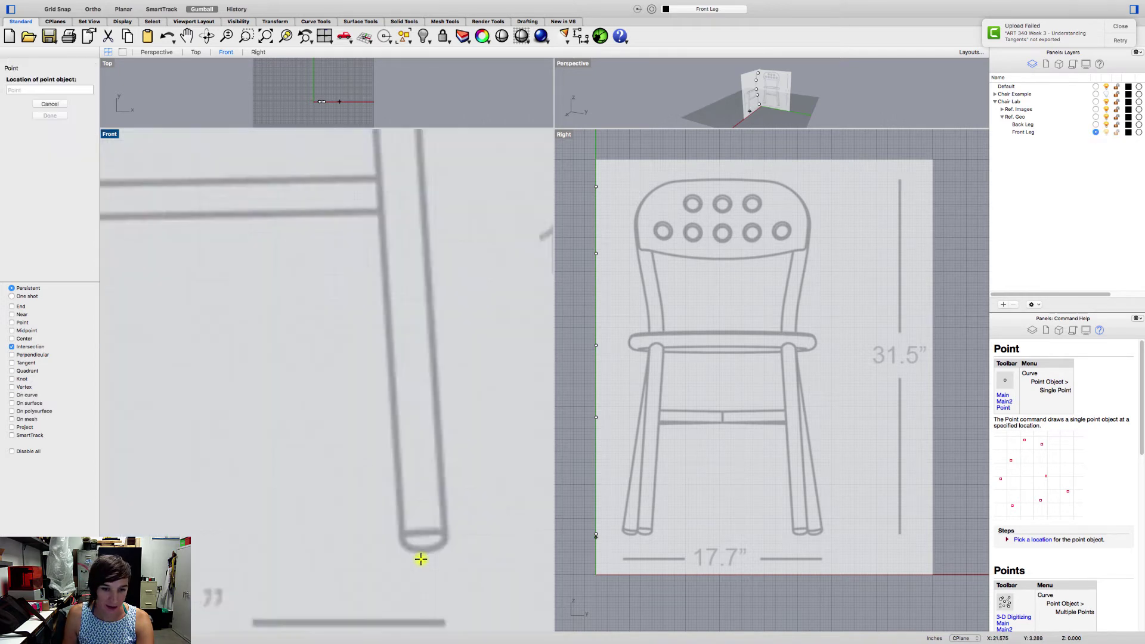
click(423, 551)
scroll(424, 552, down, 4)
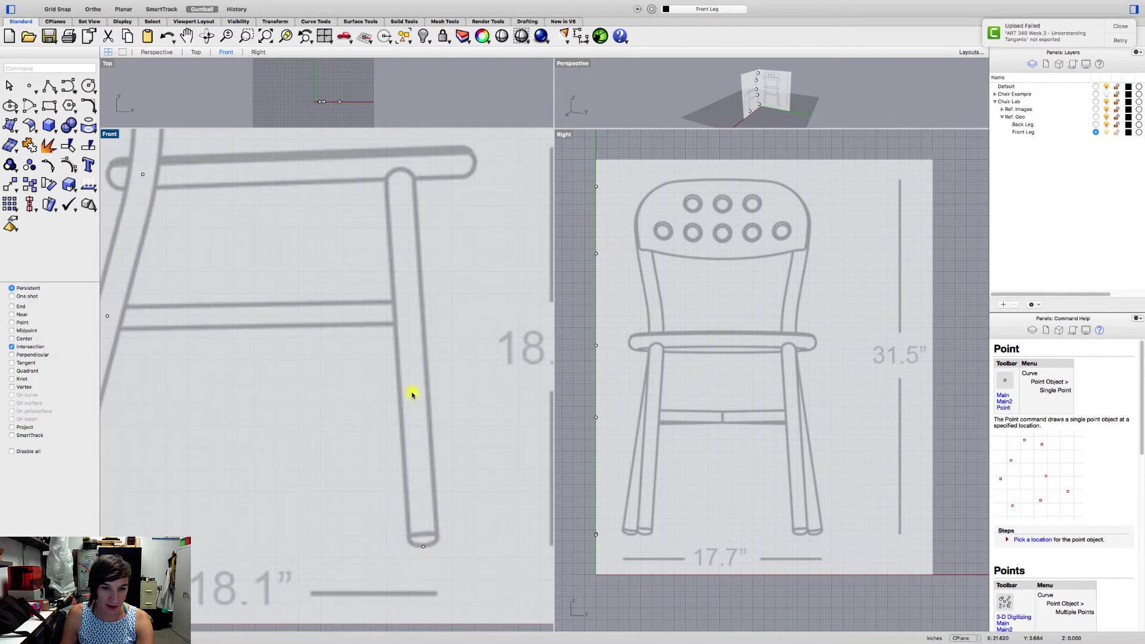
scroll(411, 394, down, 3)
click(412, 392)
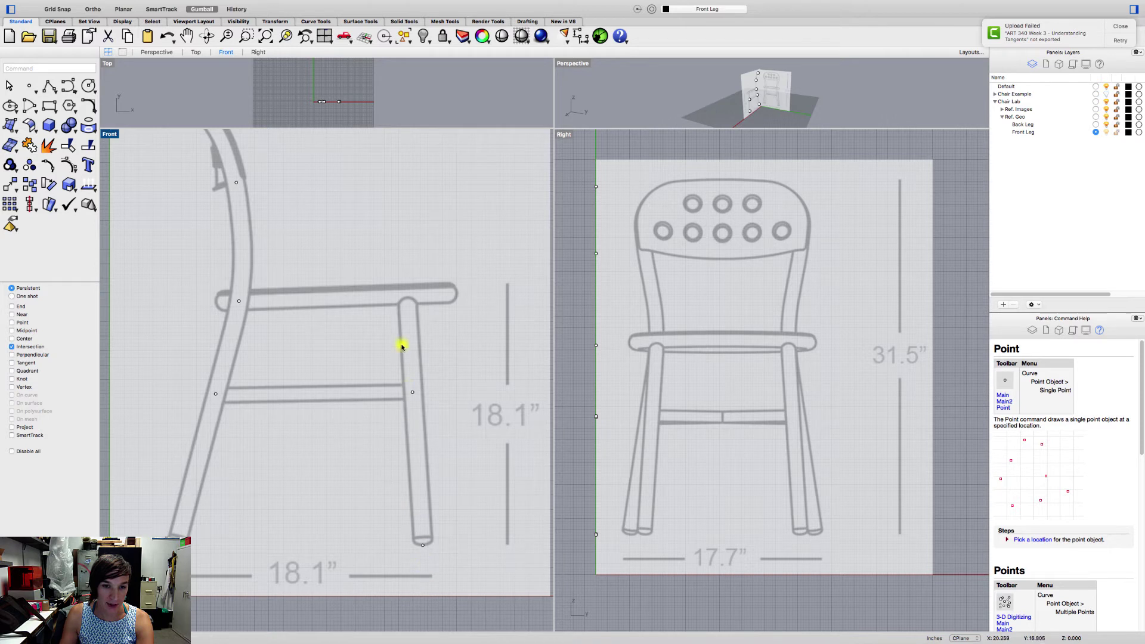
Place a single point at the rounded upper end of the front leg, just below the seat, in the Front viewport
right_drag(401, 315, 400, 339)
scroll(414, 327, up, 5)
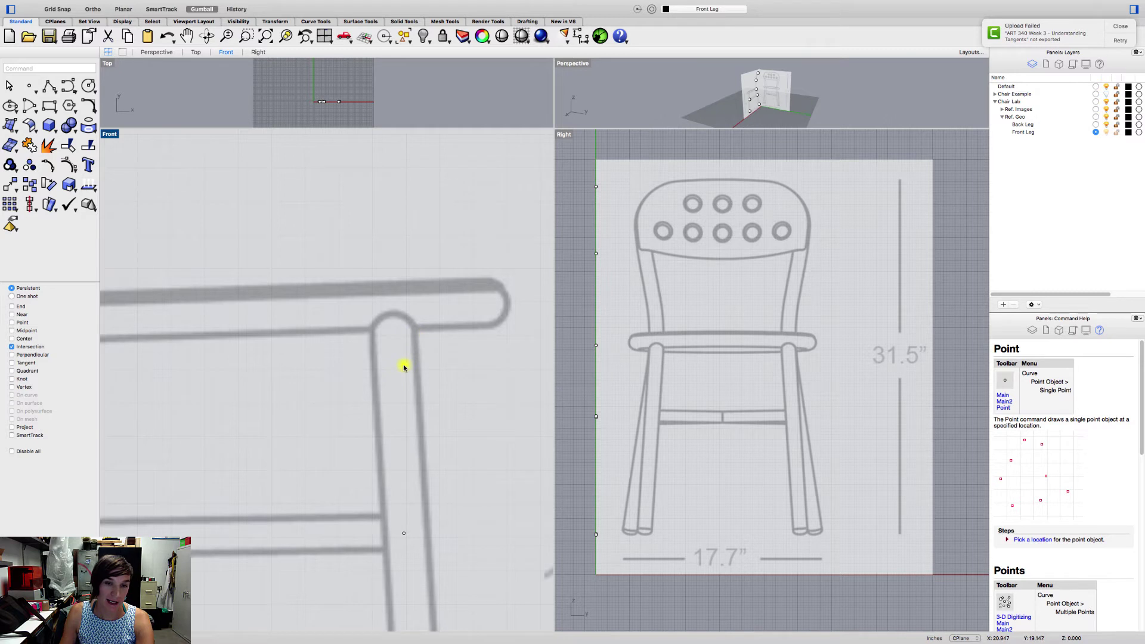
click(30, 86)
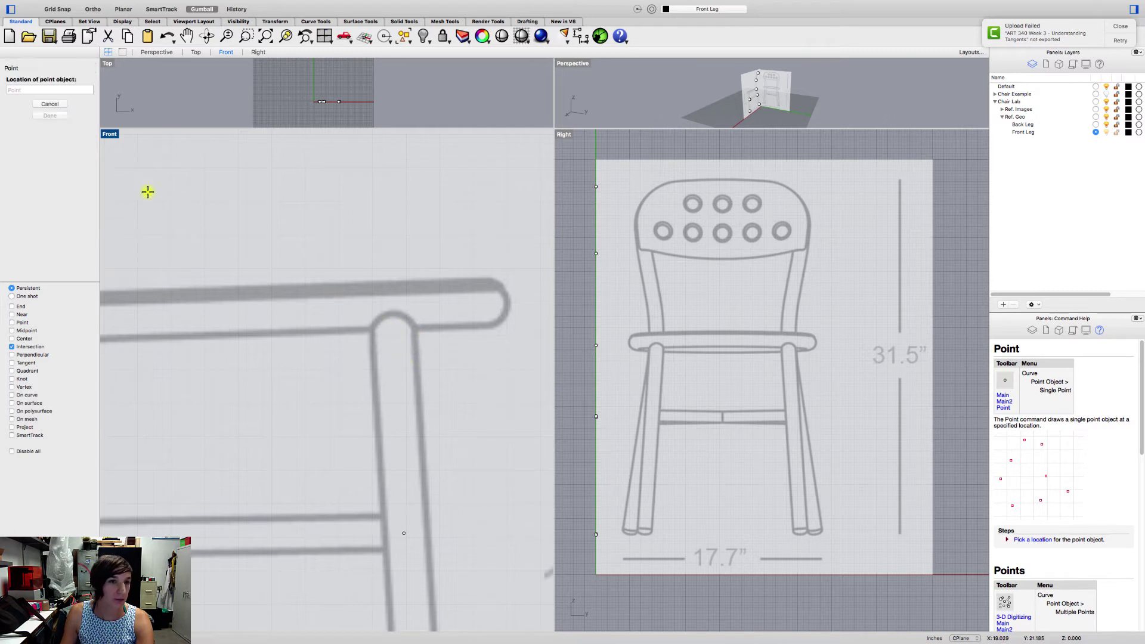
scroll(389, 309, down, 3)
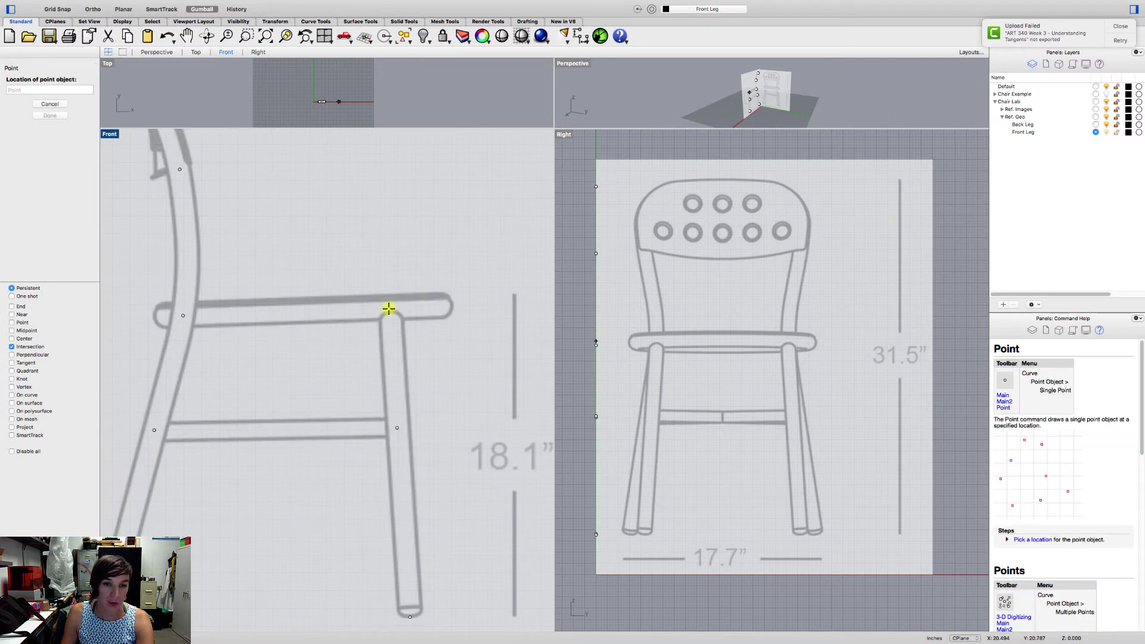
scroll(391, 310, up, 3)
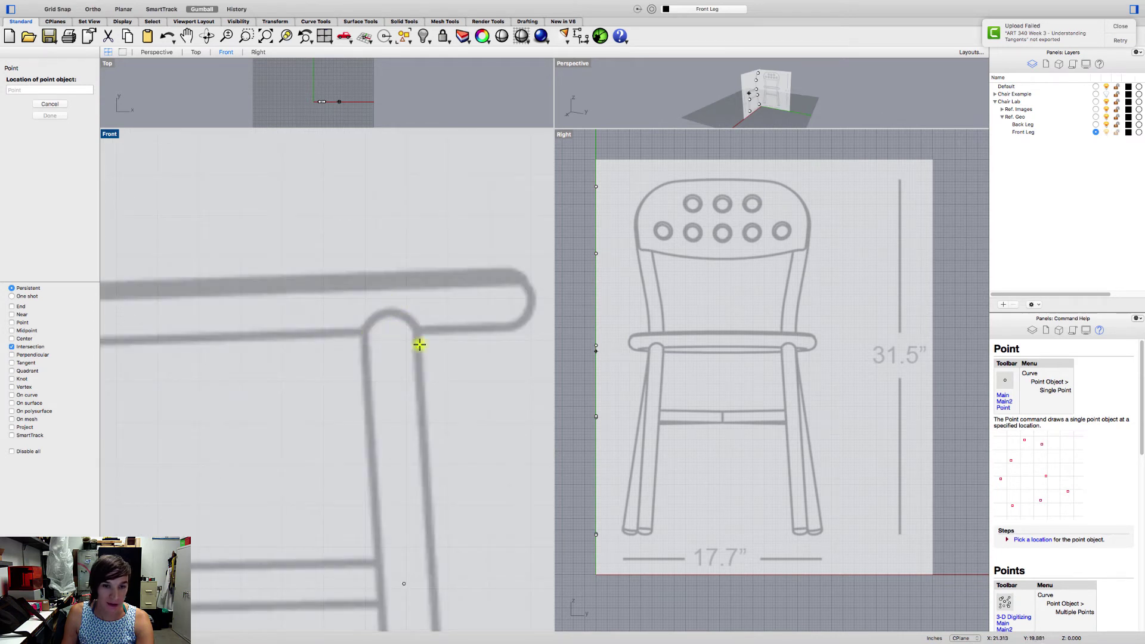
click(389, 305)
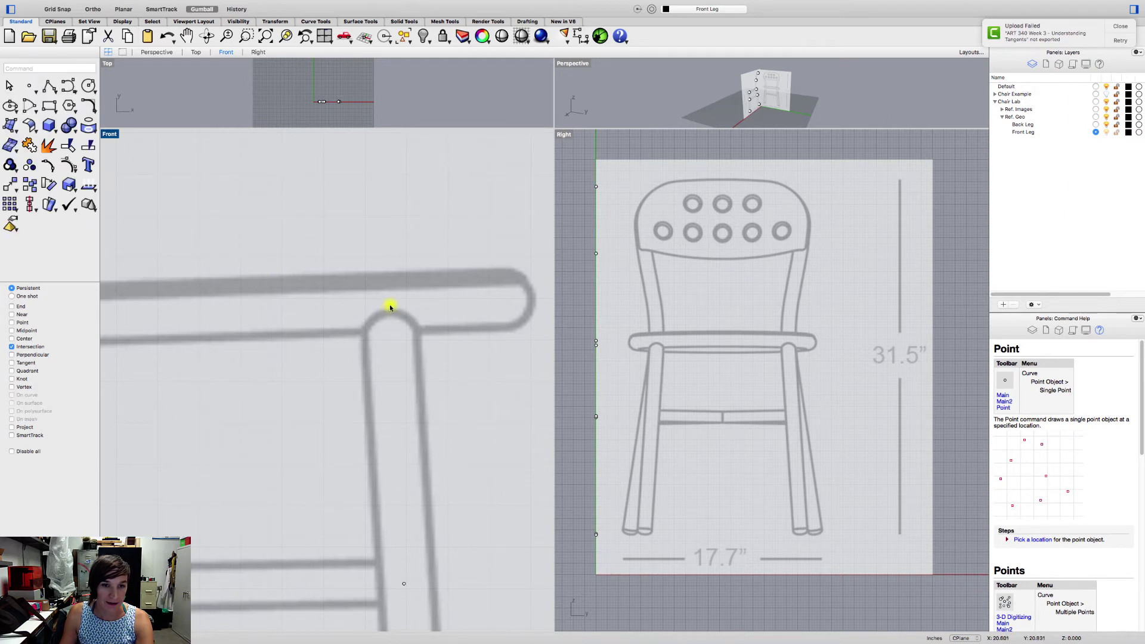
Hide the Back Leg layer and move the front leg's upper point sideways onto the front leg's top in the Right viewport
scroll(390, 307, down, 5)
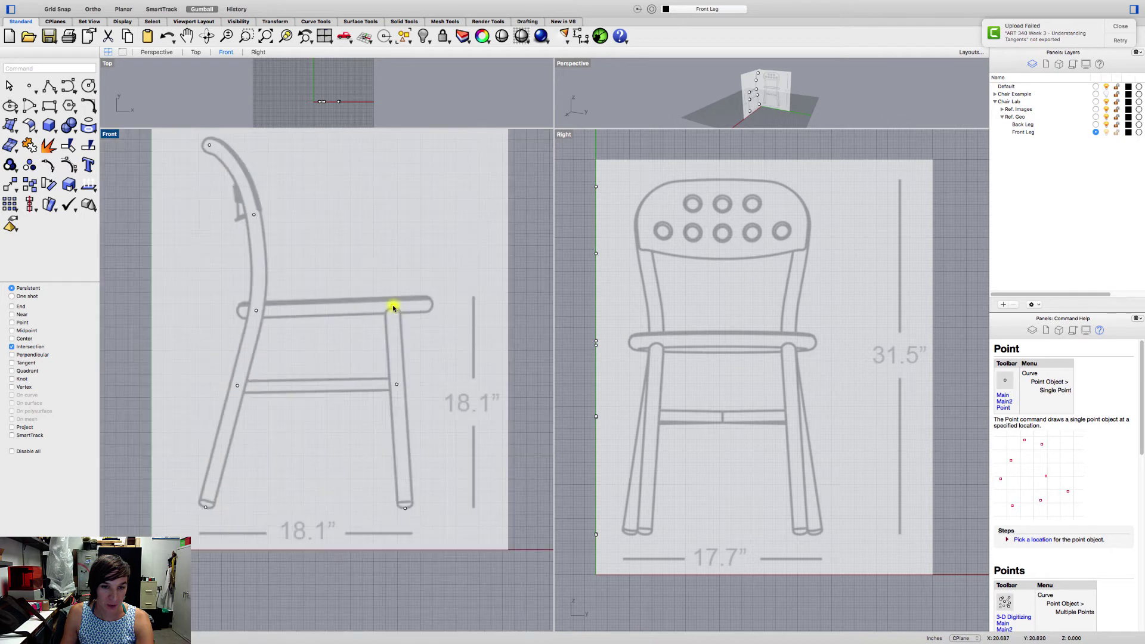
right_drag(384, 309, 404, 326)
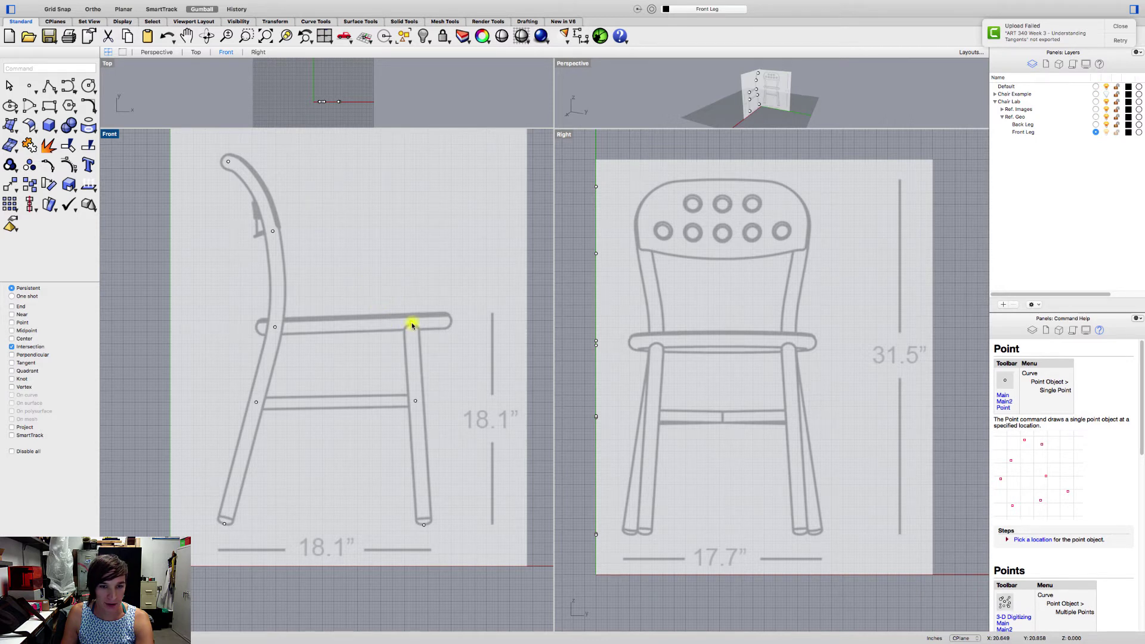
click(411, 325)
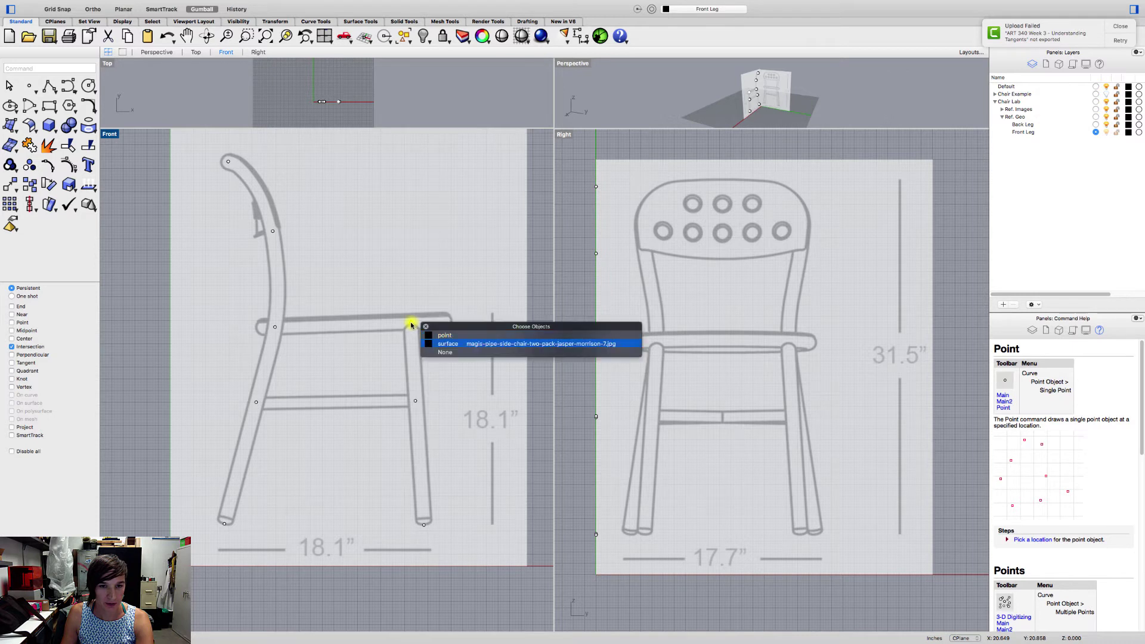
click(447, 352)
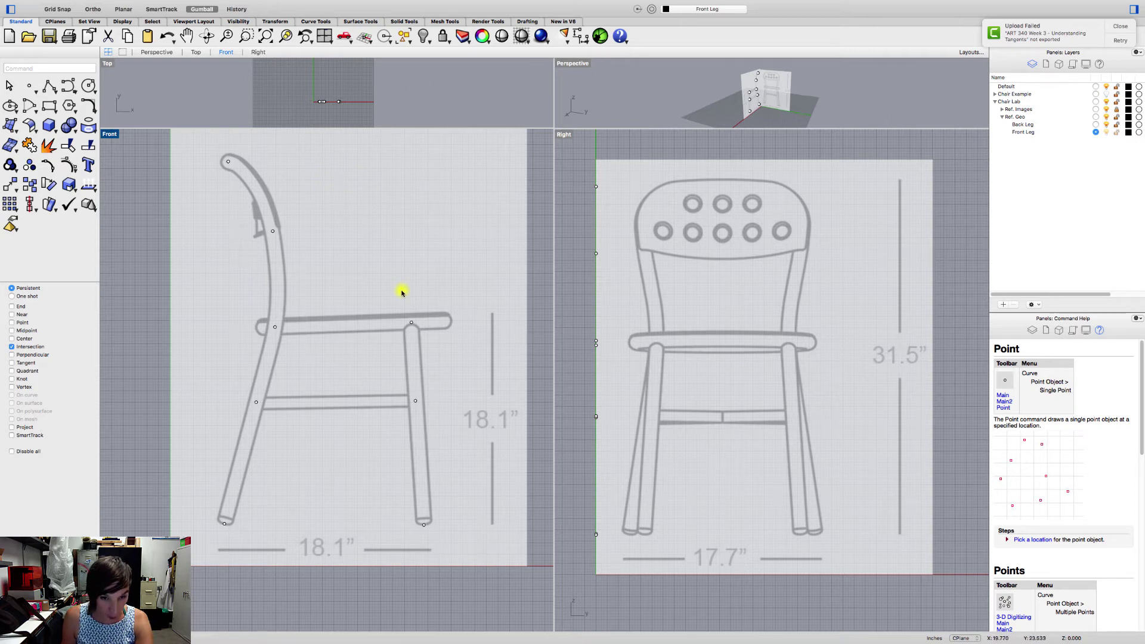
right_drag(411, 294, 391, 304)
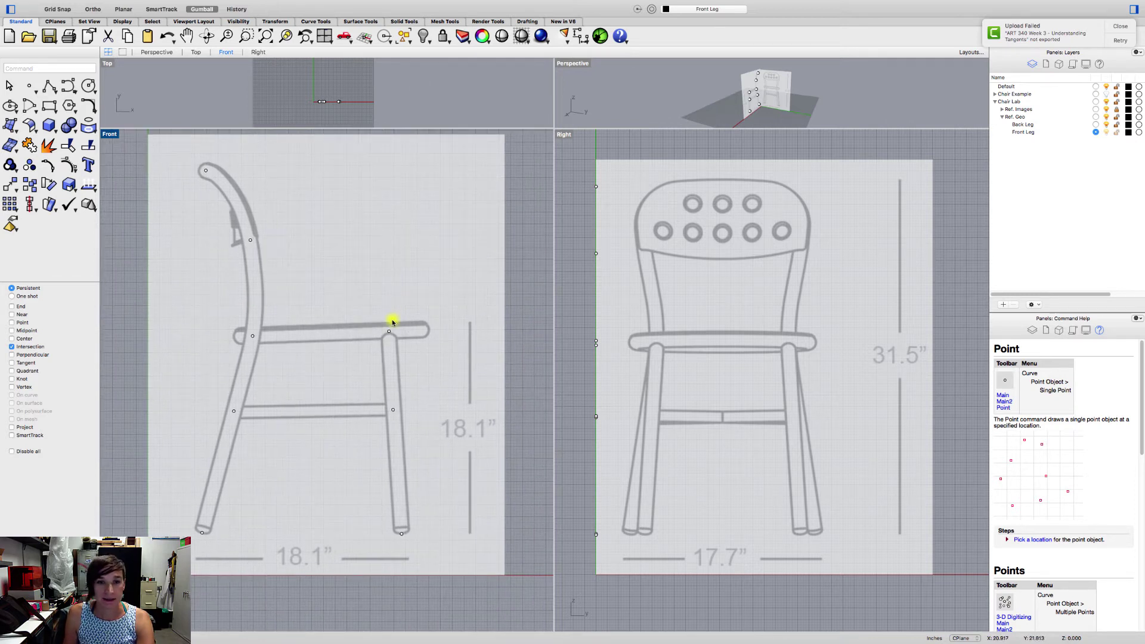
scroll(392, 322, up, 2)
click(391, 329)
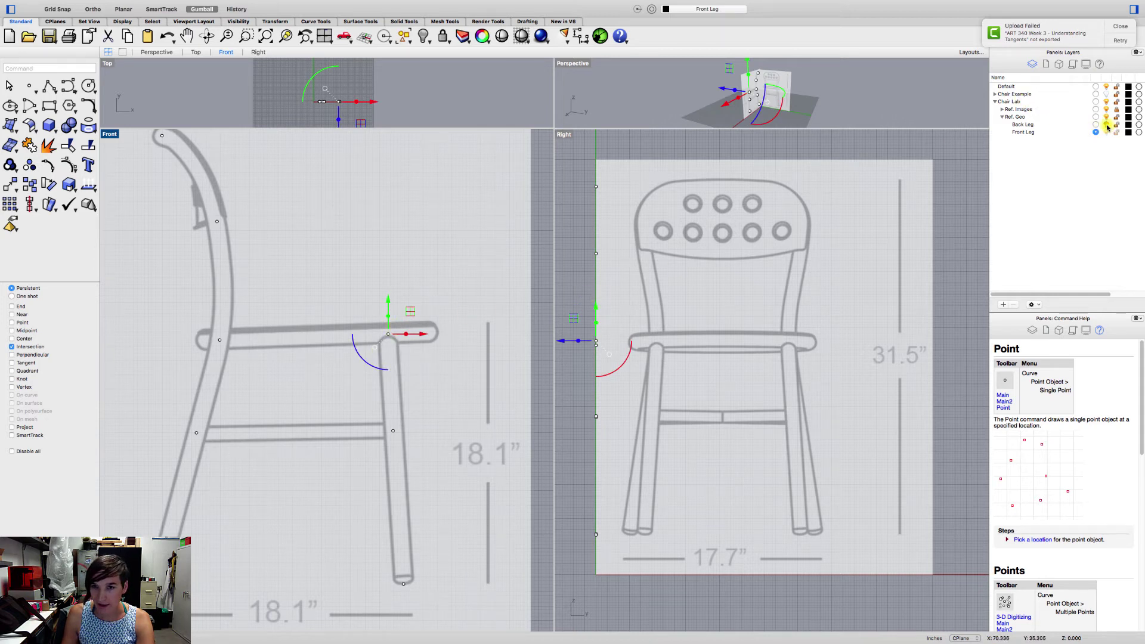
click(613, 340)
right_drag(613, 340, 635, 341)
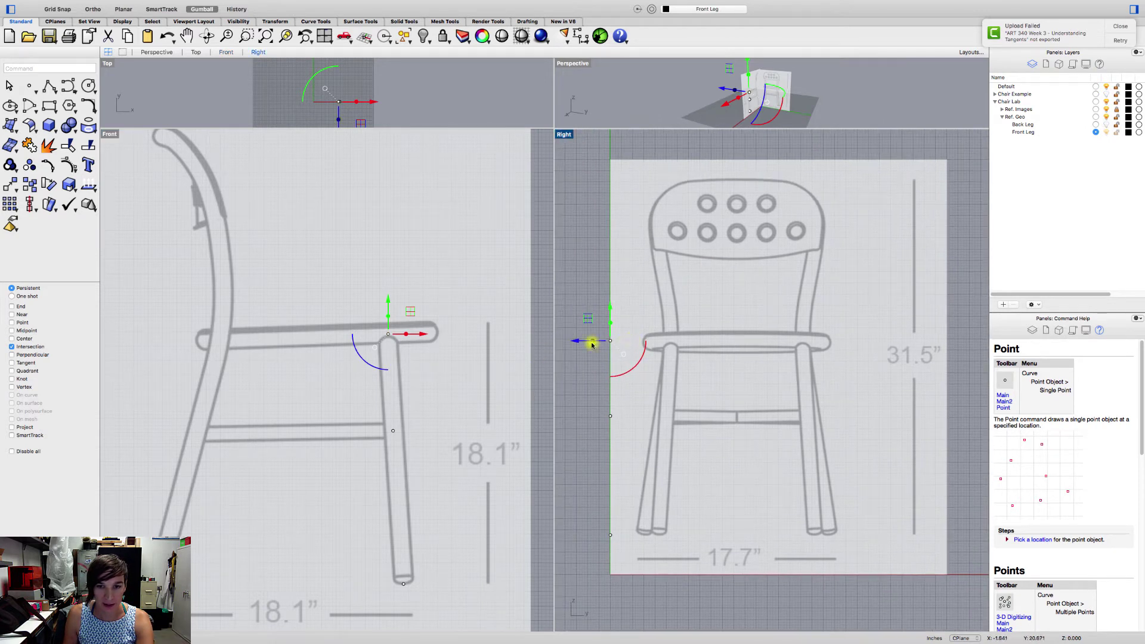
drag(576, 342, 638, 343)
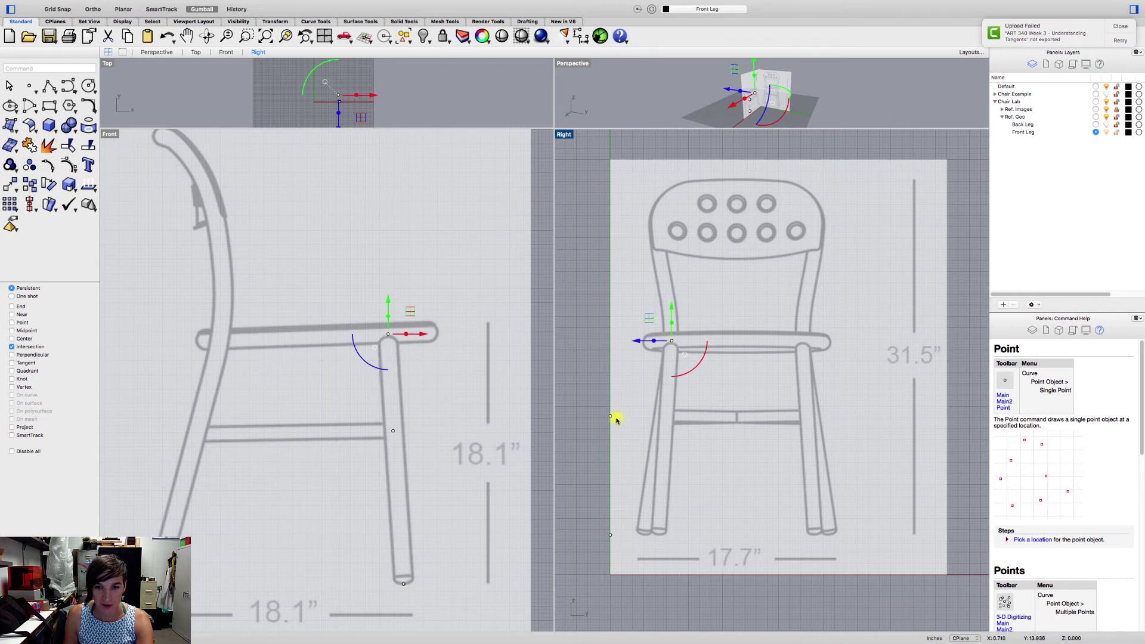
Move the front leg's crossbar and foot points sideways onto the front leg's centerline in the Right viewport
click(615, 419)
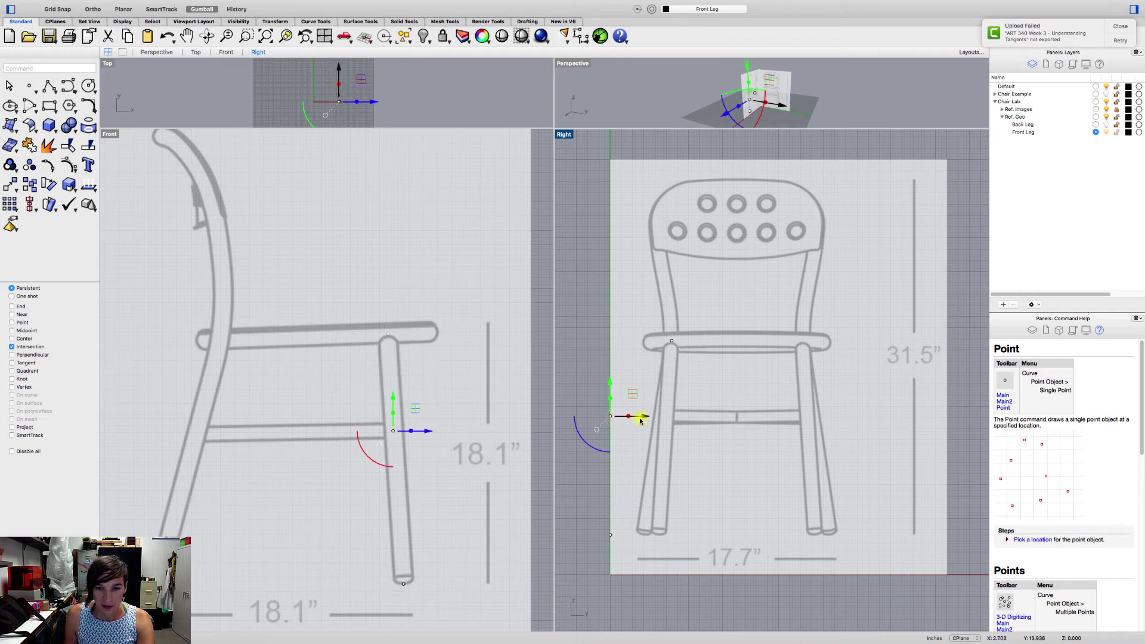
drag(641, 421, 698, 416)
click(610, 535)
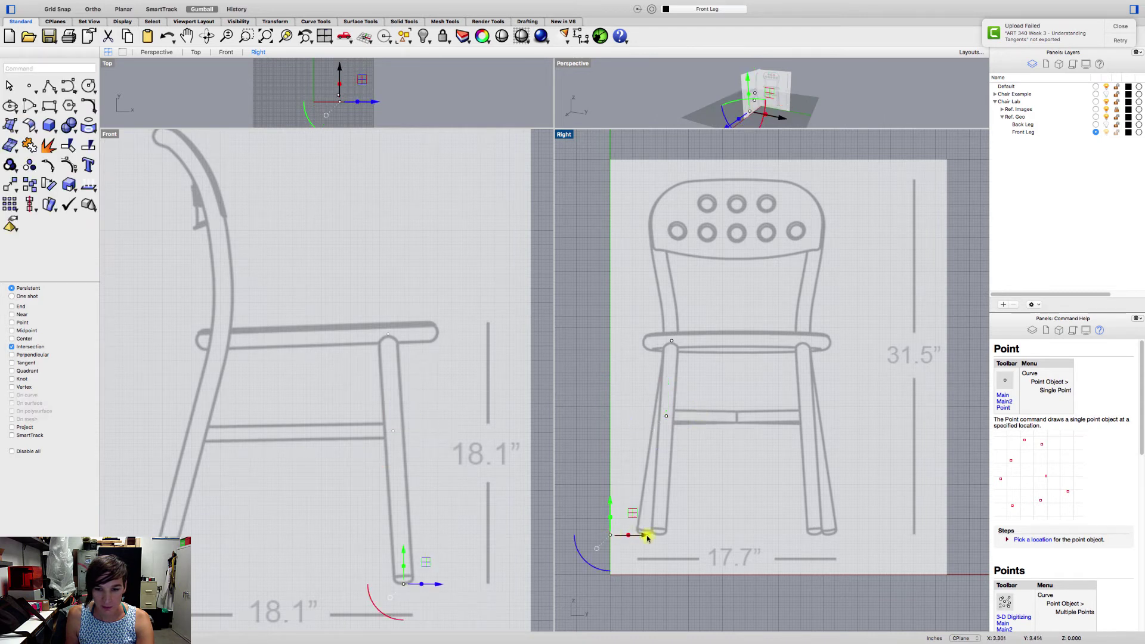
mouse_move(648, 539)
mouse_down()
mouse_move(696, 534)
mouse_move(652, 543)
mouse_up()
scroll(652, 542, up, 5)
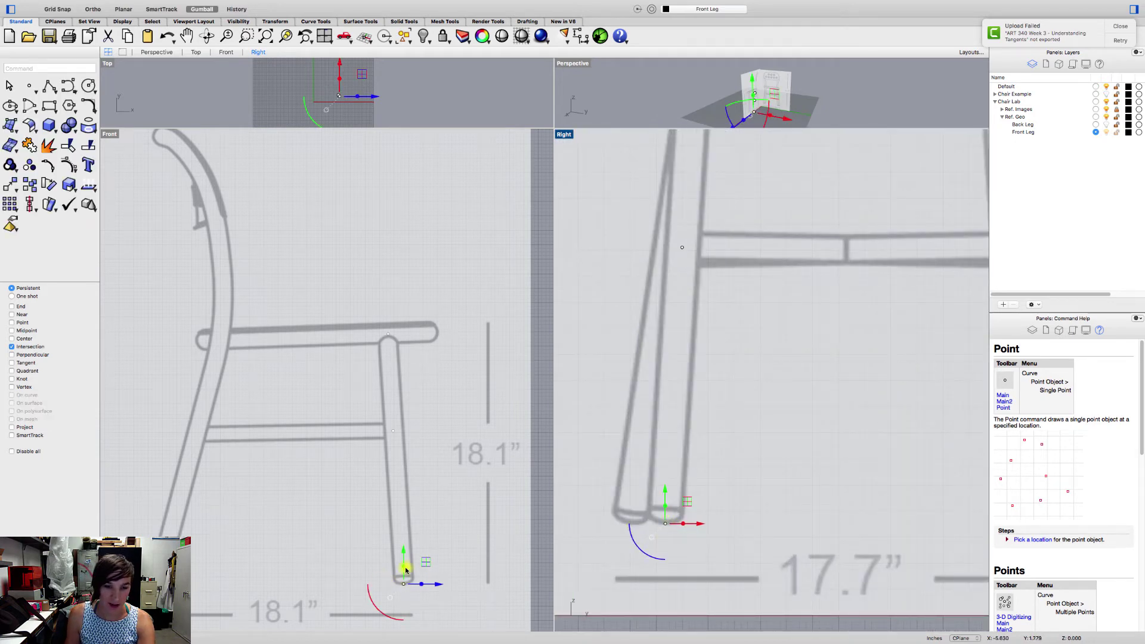
Enlarge the Perspective viewport to examine the front leg points in 3D, clear the selection, and shrink the viewport again
scroll(417, 546, down, 2)
scroll(419, 548, down, 1)
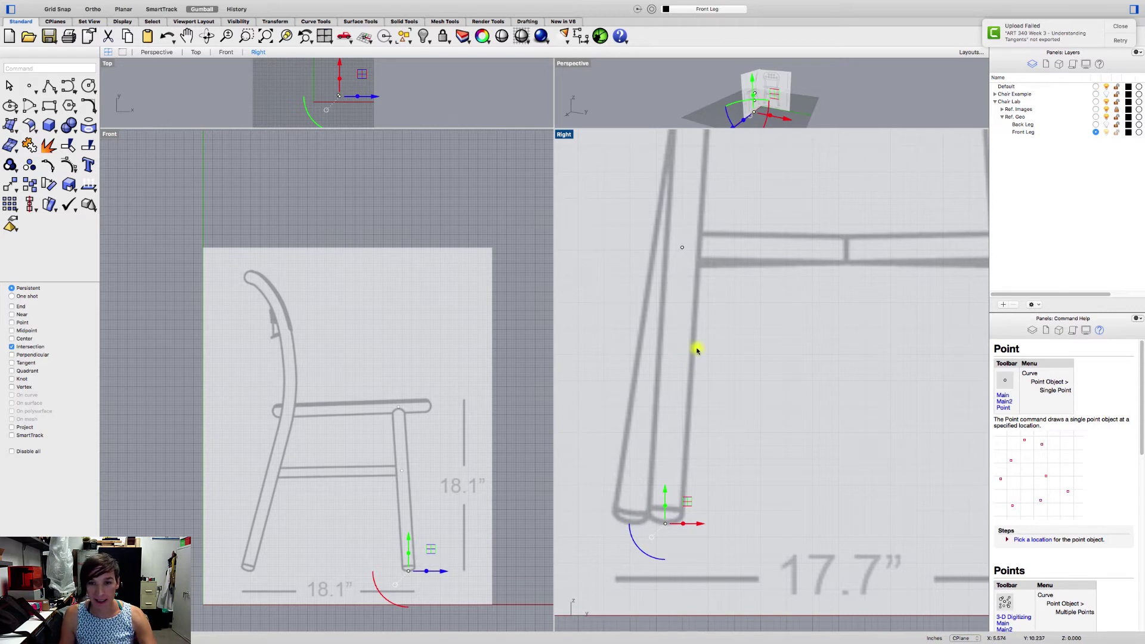
right_drag(714, 362, 701, 378)
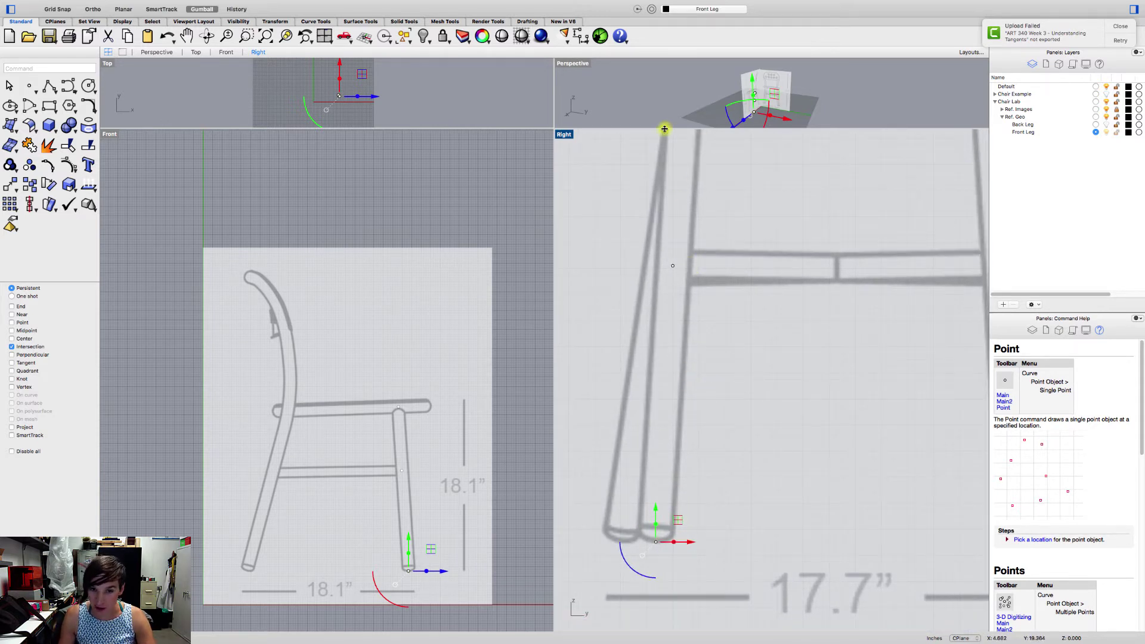
drag(665, 128, 665, 358)
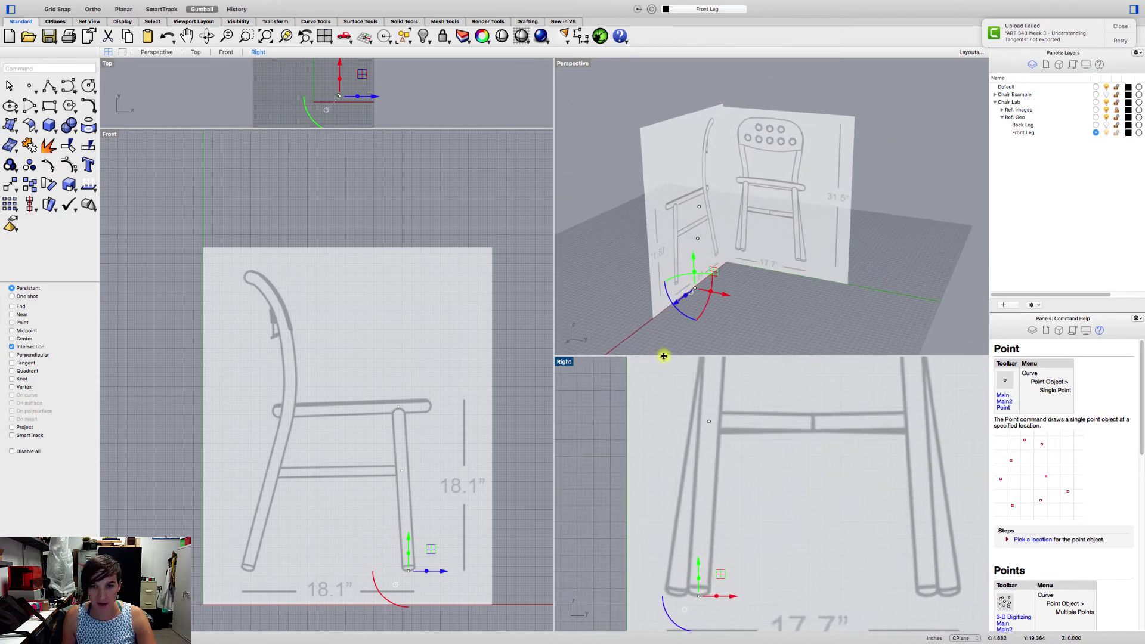
right_drag(742, 243, 705, 258)
click(761, 260)
drag(711, 356, 696, 140)
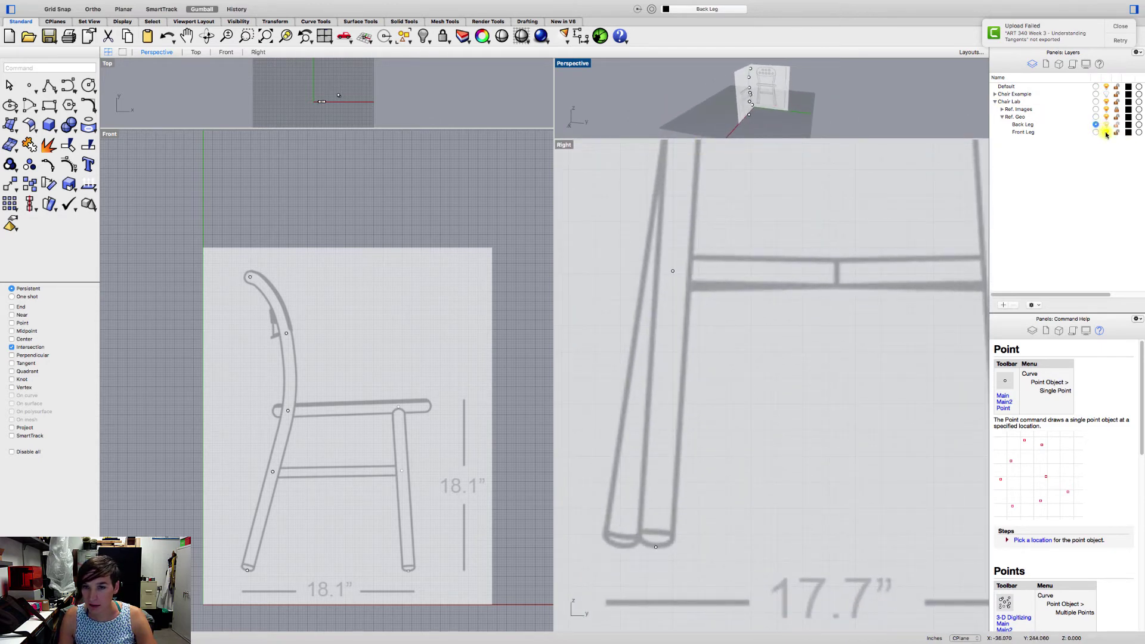
Make the Front Leg layer current and check its points against the chair reference image in the Right viewport
right_drag(718, 313, 716, 370)
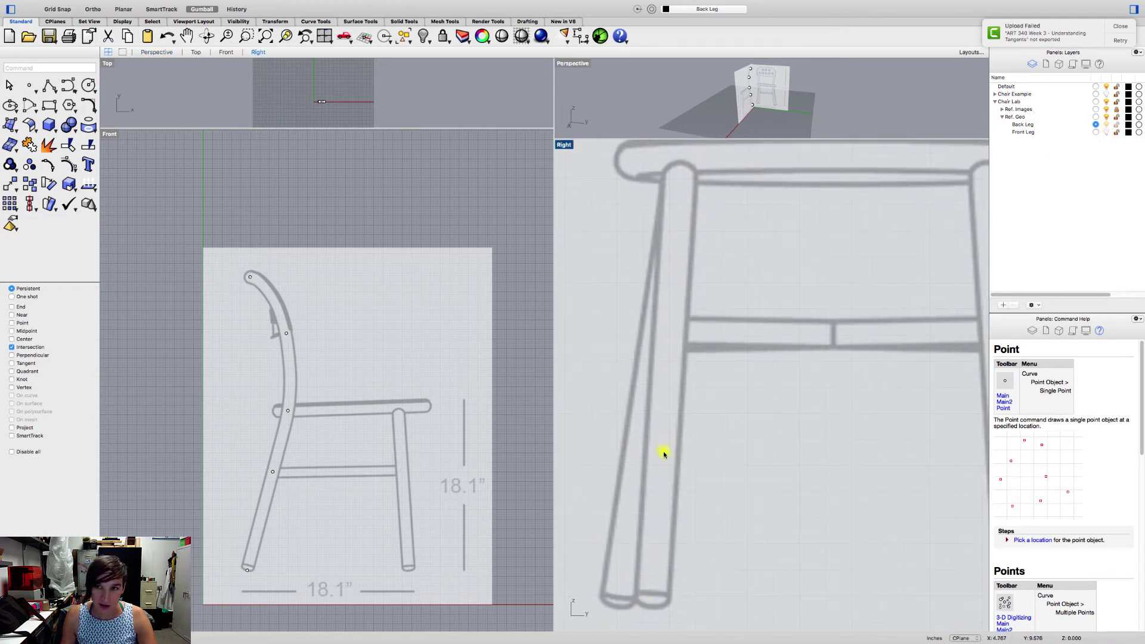
click(1096, 132)
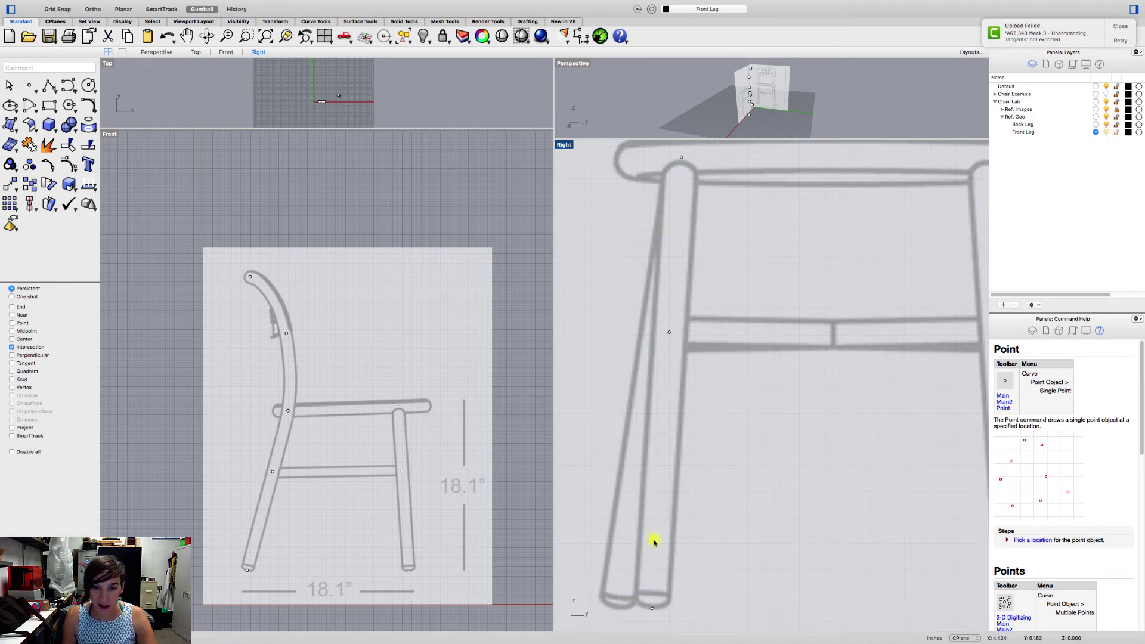
scroll(660, 485, down, 4)
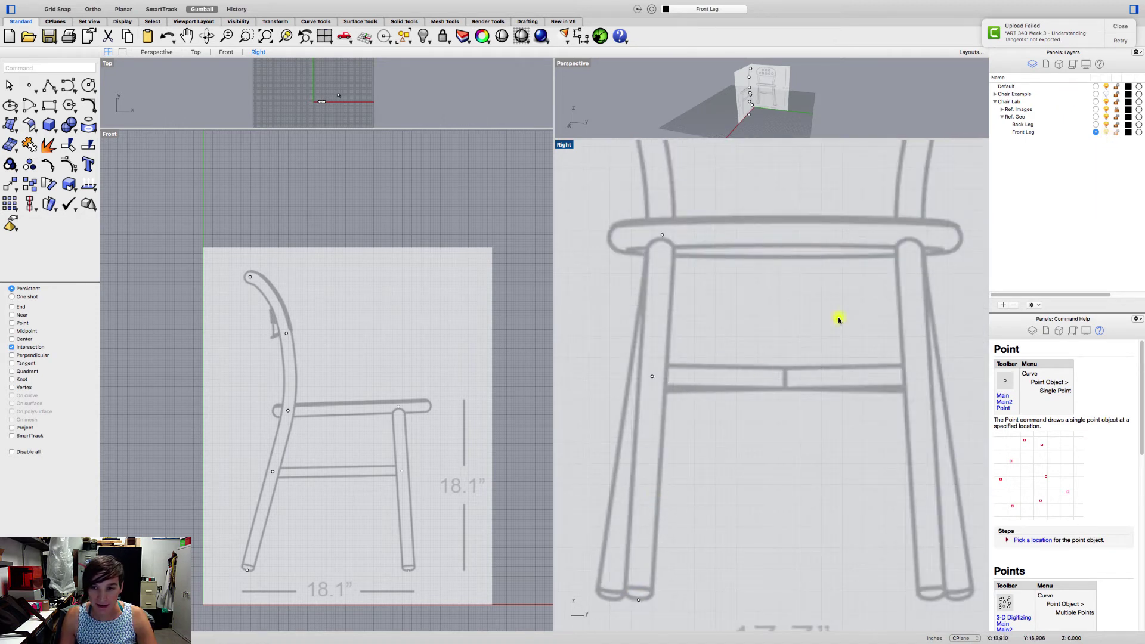
scroll(756, 421, down, 5)
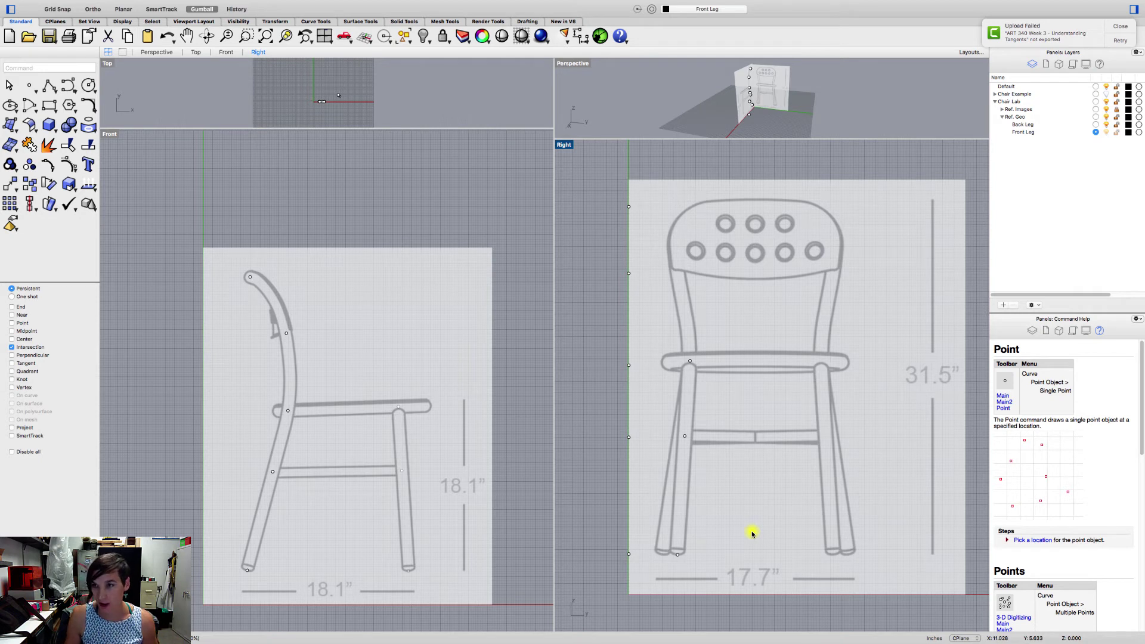
With Back Leg current and Front Leg hidden, move the back leg's foot and crossbar points sideways onto its centerline in the Right viewport
click(1096, 124)
click(1105, 134)
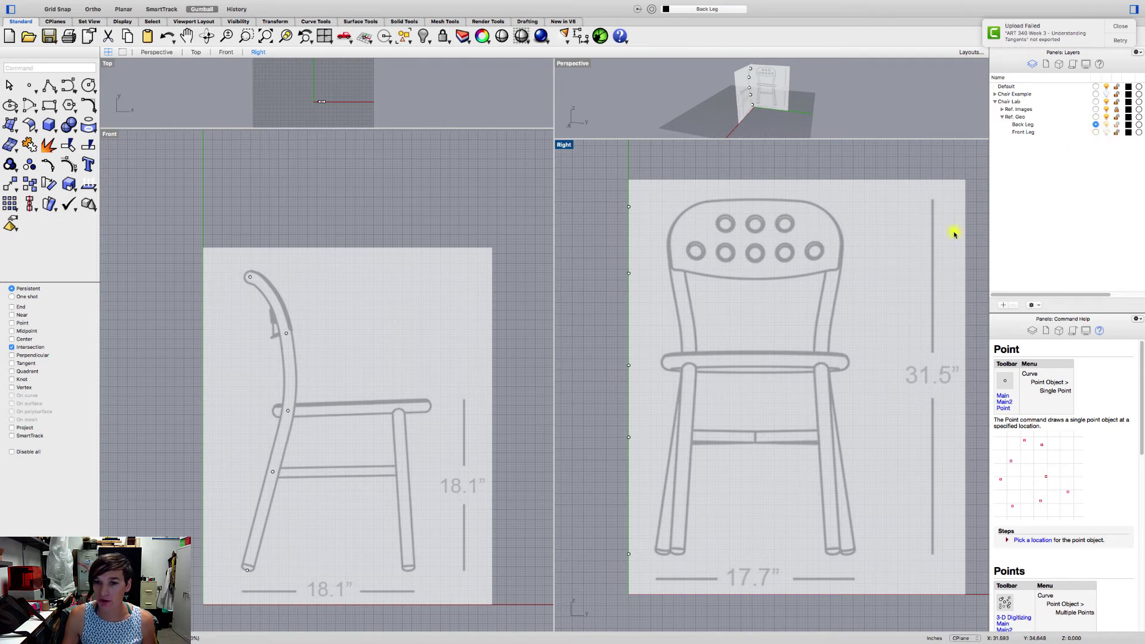
drag(230, 557, 266, 588)
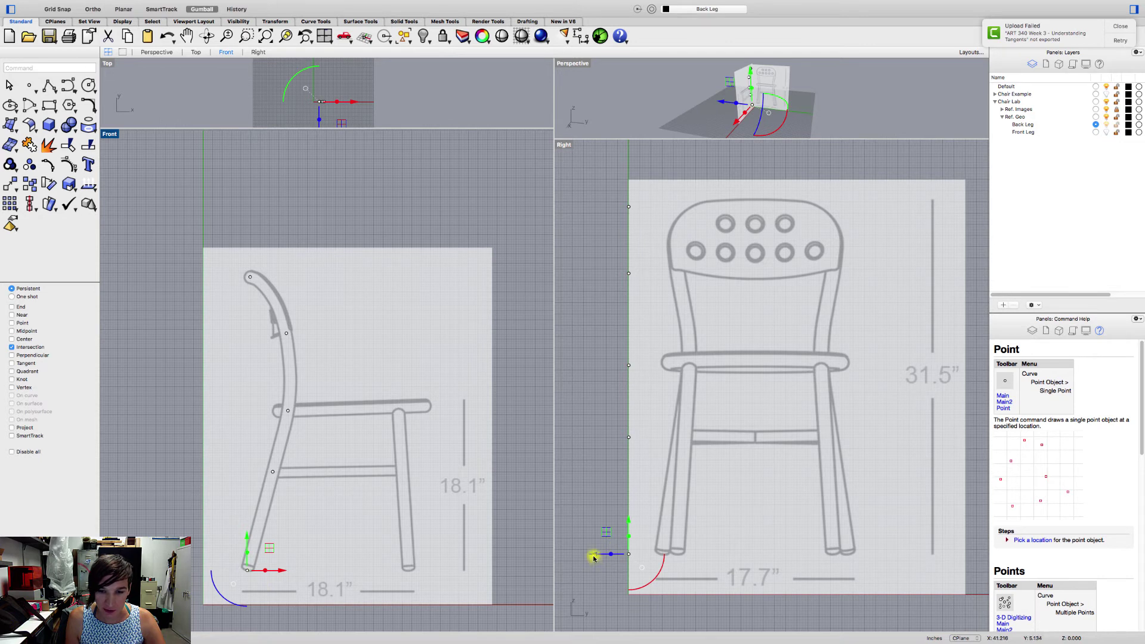
drag(594, 554, 628, 552)
click(629, 439)
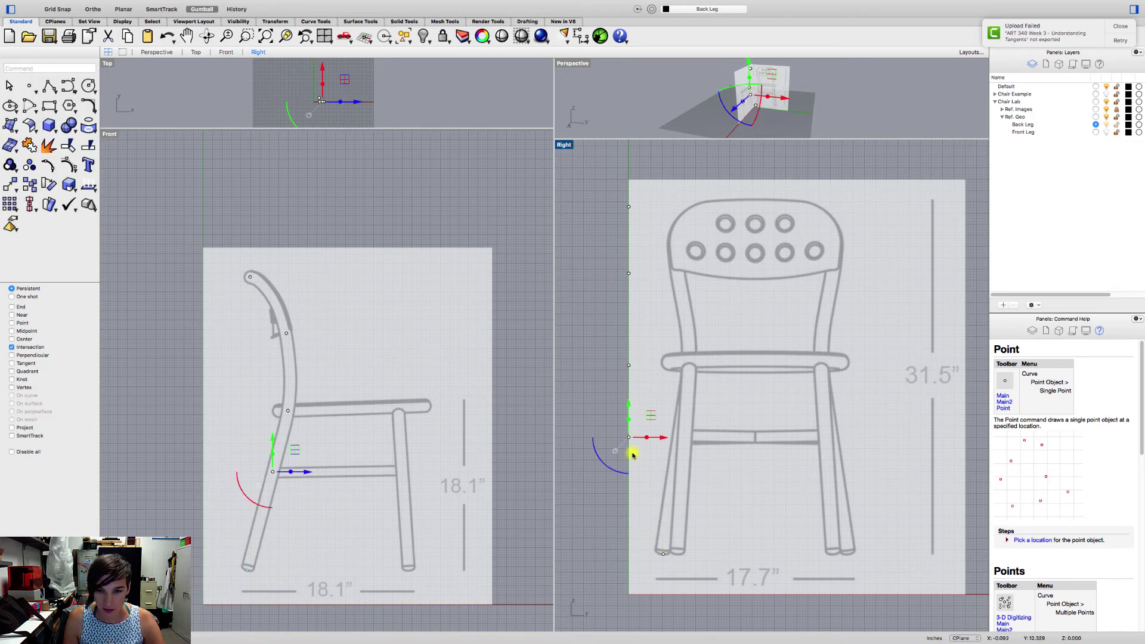
mouse_move(660, 437)
mouse_down()
mouse_move(715, 437)
mouse_move(680, 437)
mouse_up()
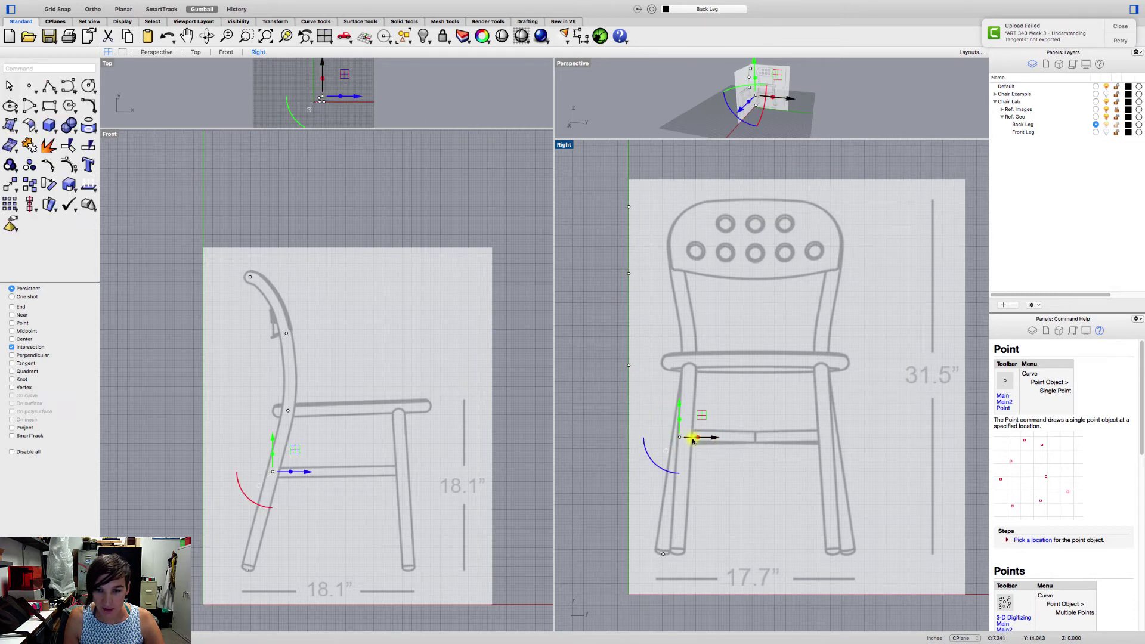
Move the back leg's seat, lower backrest and top points sideways onto the chair outline in the Right viewport, and clear the selection
click(629, 365)
drag(661, 365, 722, 368)
click(629, 273)
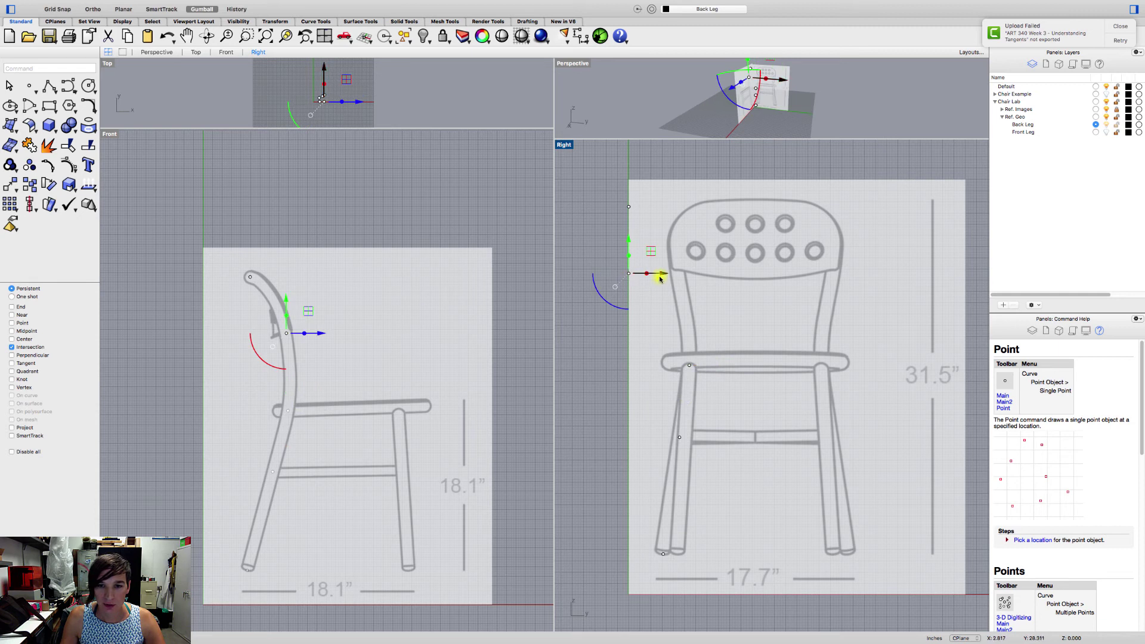
drag(662, 276, 711, 279)
drag(609, 201, 750, 212)
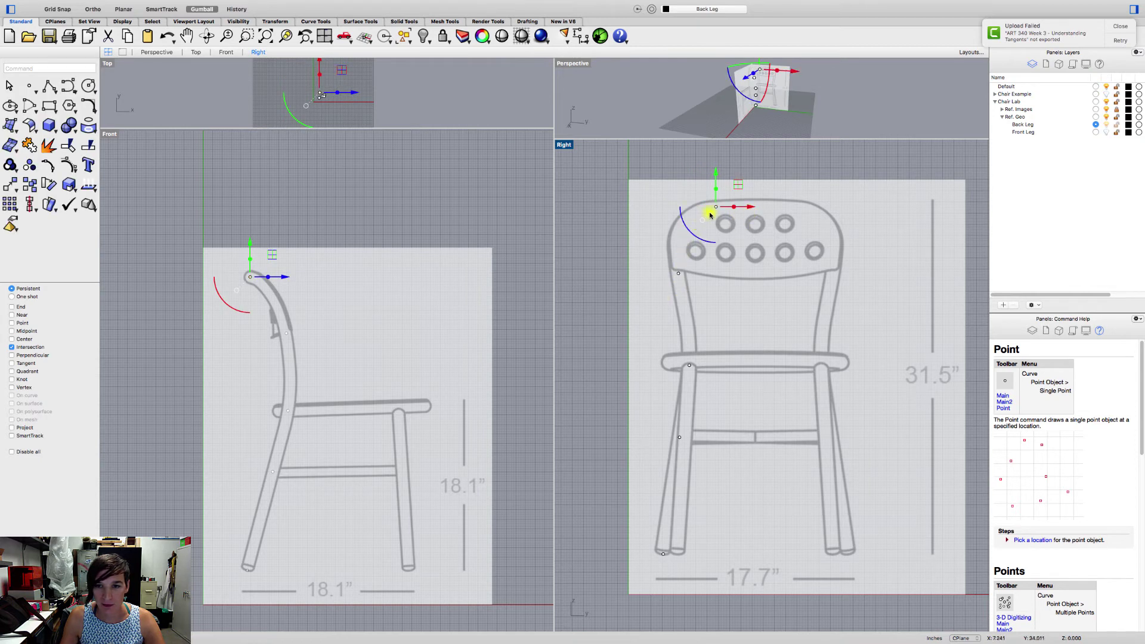
click(599, 238)
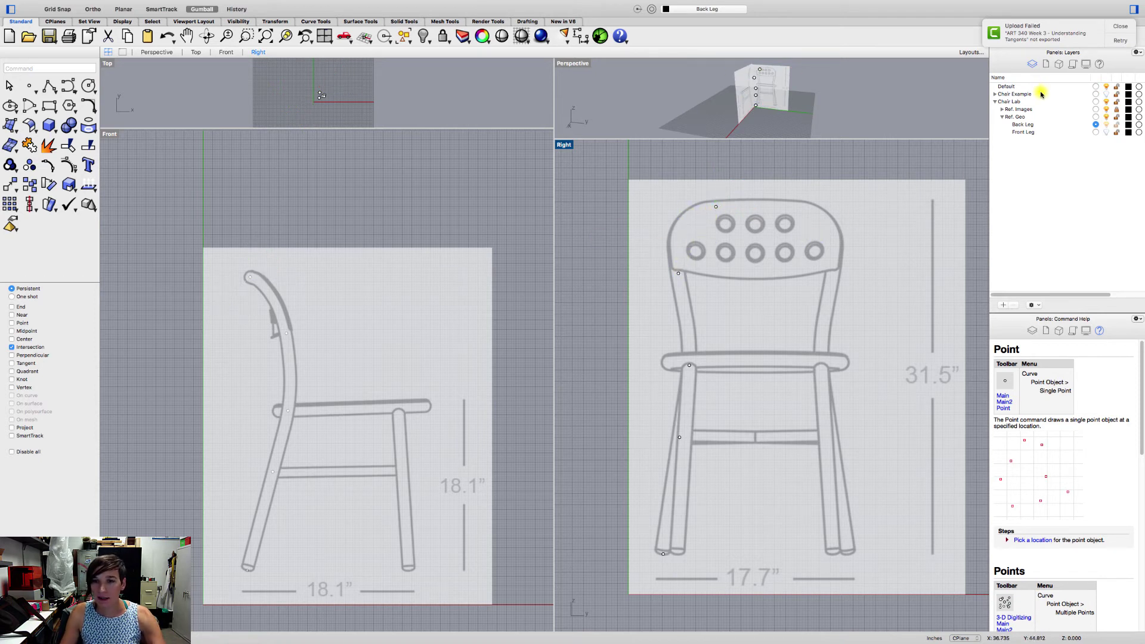
Create a sublayer named Mirror Plane under Ref. Geo and make it the current layer
click(1024, 117)
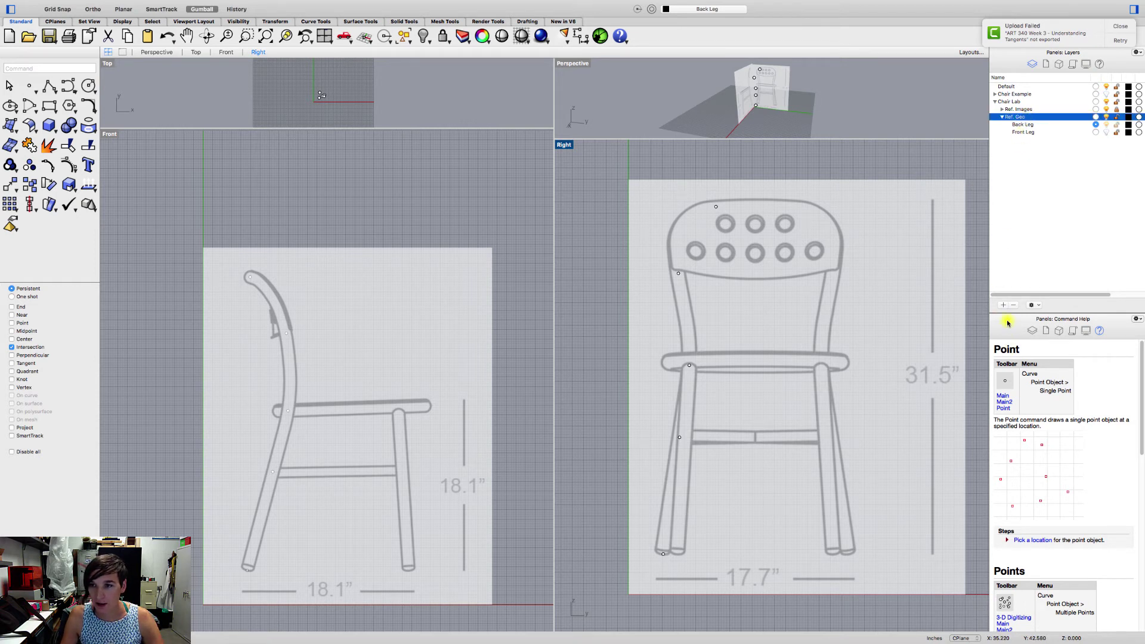
right_click(1023, 117)
click(1056, 129)
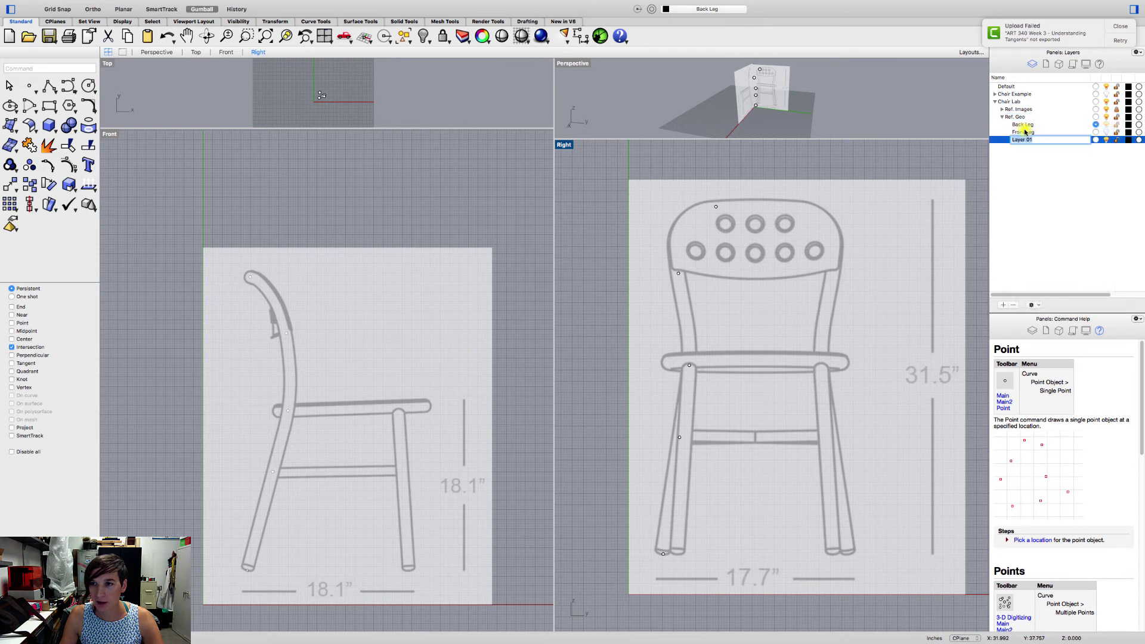
double_click(1022, 140)
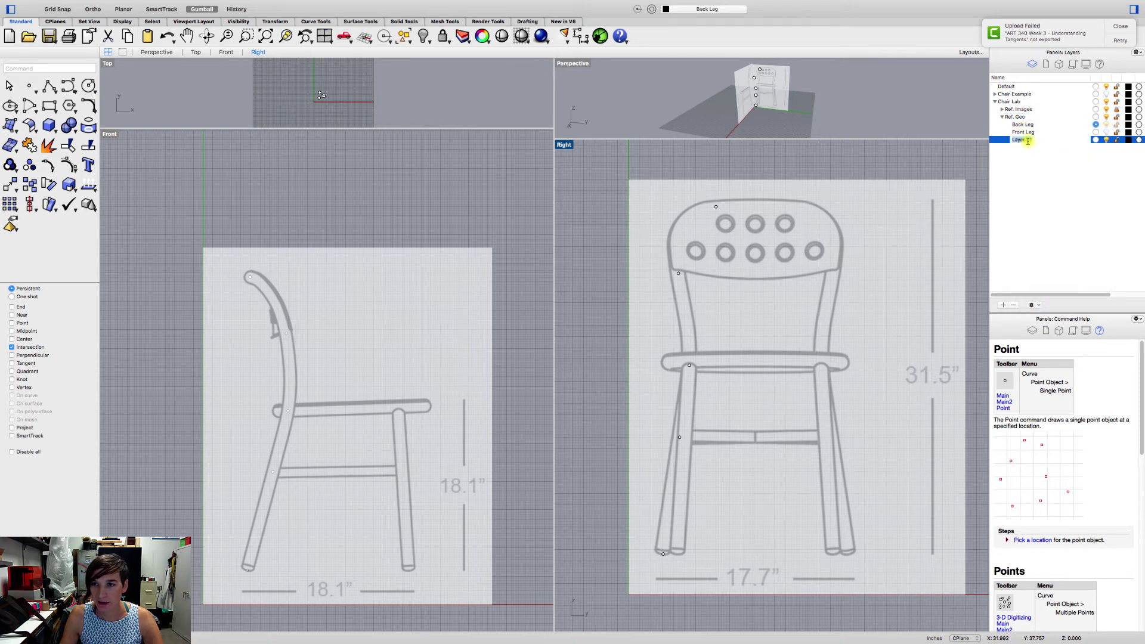
text(Mirror Plan)
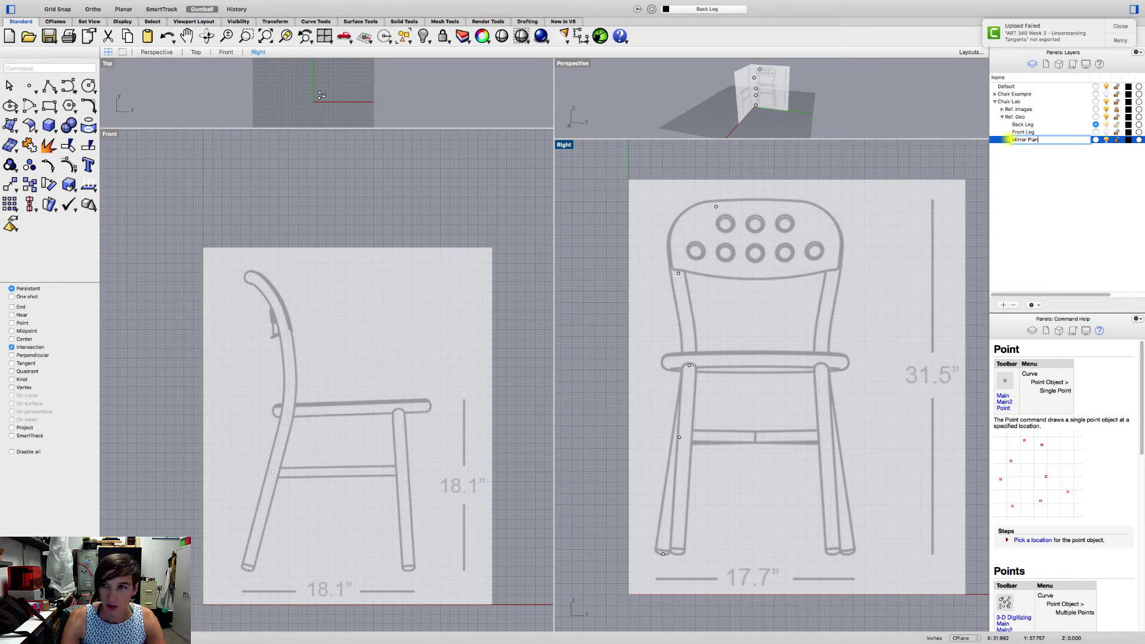
text(e)
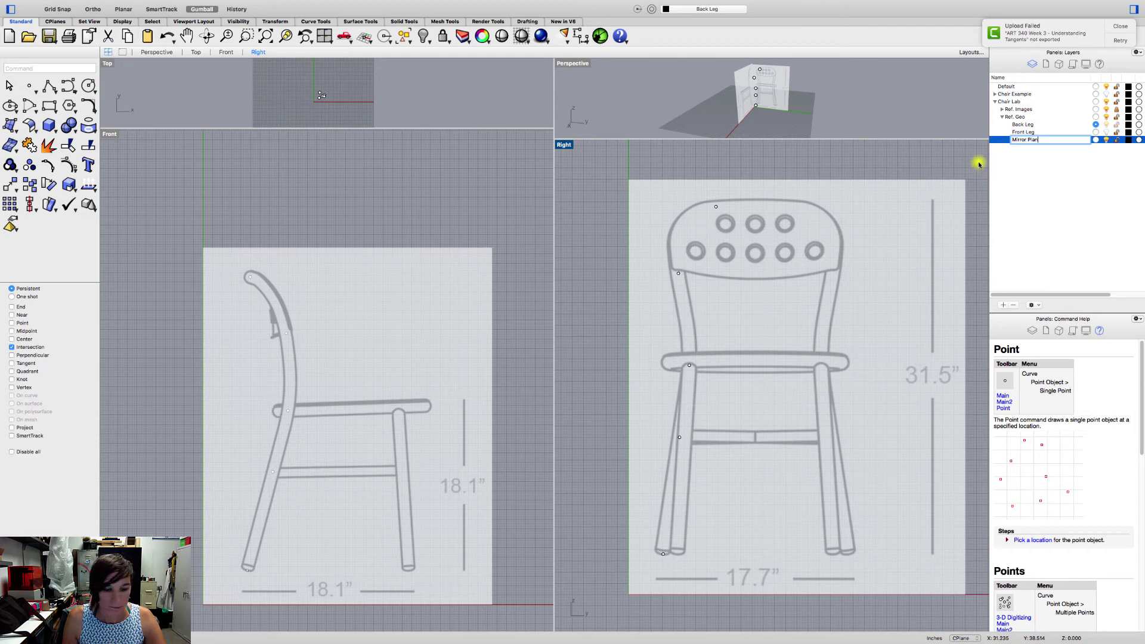
click(997, 152)
click(1031, 139)
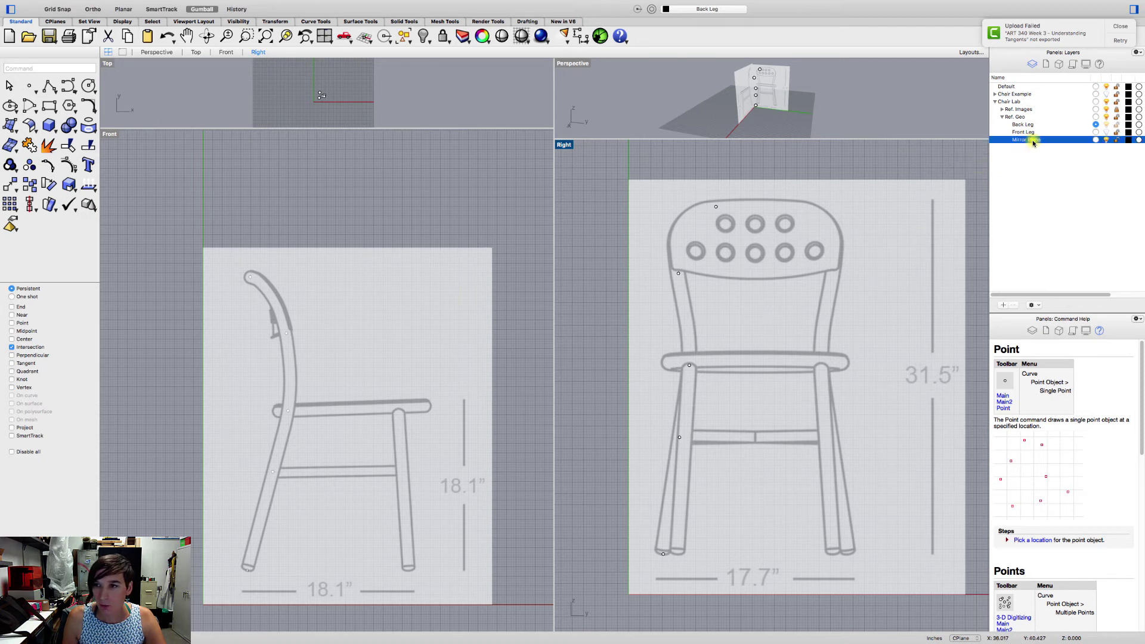
click(1096, 139)
Draw a horizontal polyline about 11 in long along the crossbar's upper edge, between the front legs' inner edges in the Right viewport
right_drag(844, 268, 785, 283)
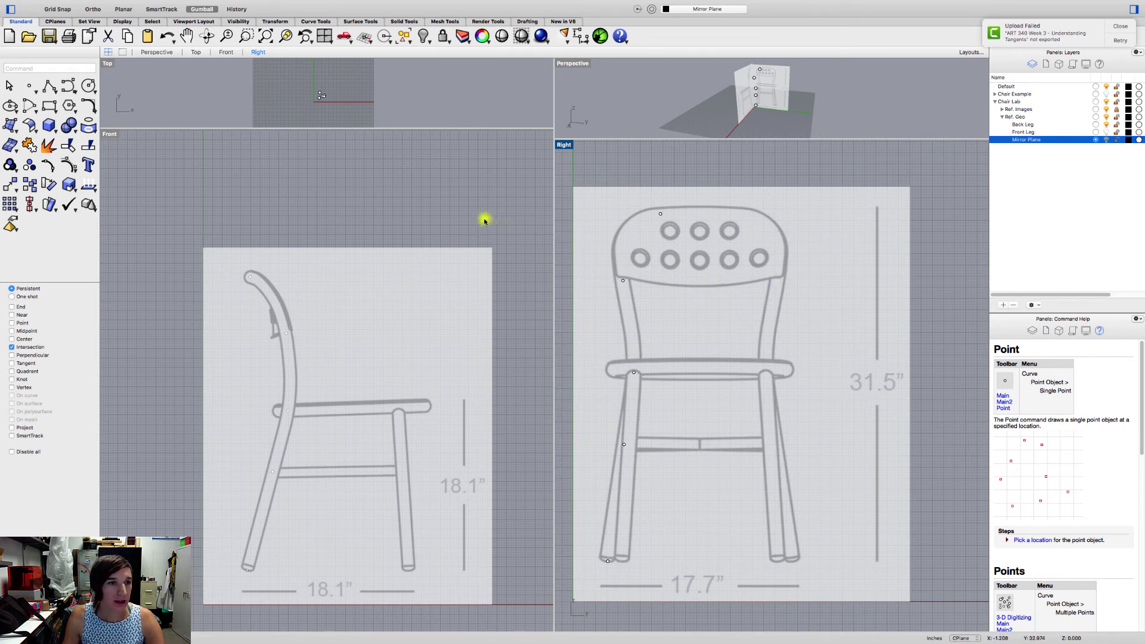
click(49, 88)
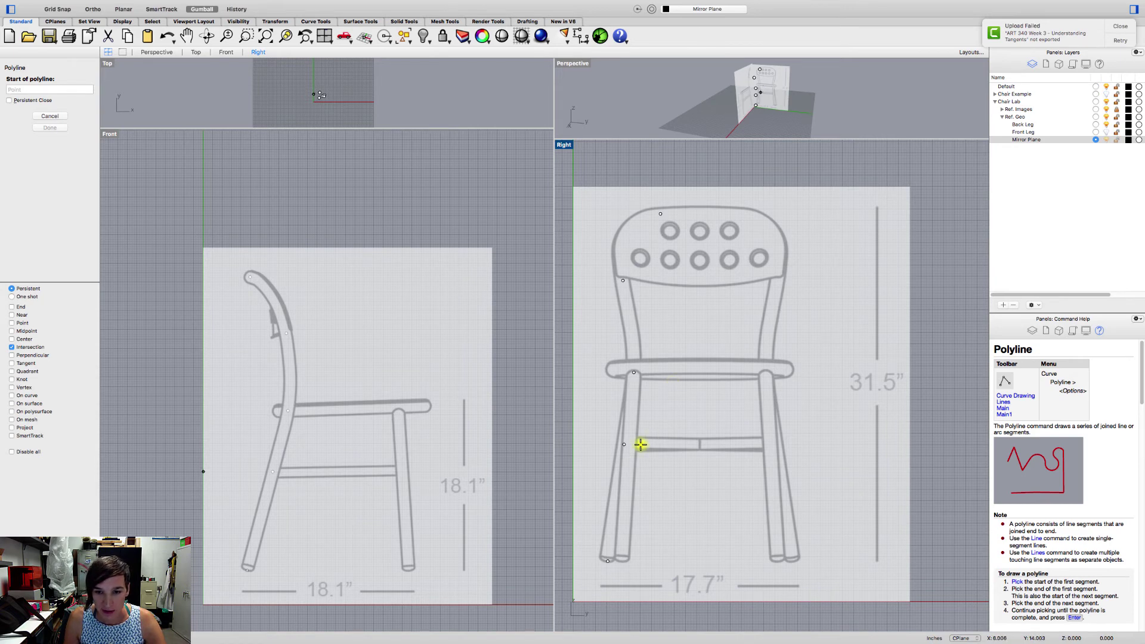
scroll(641, 444, up, 5)
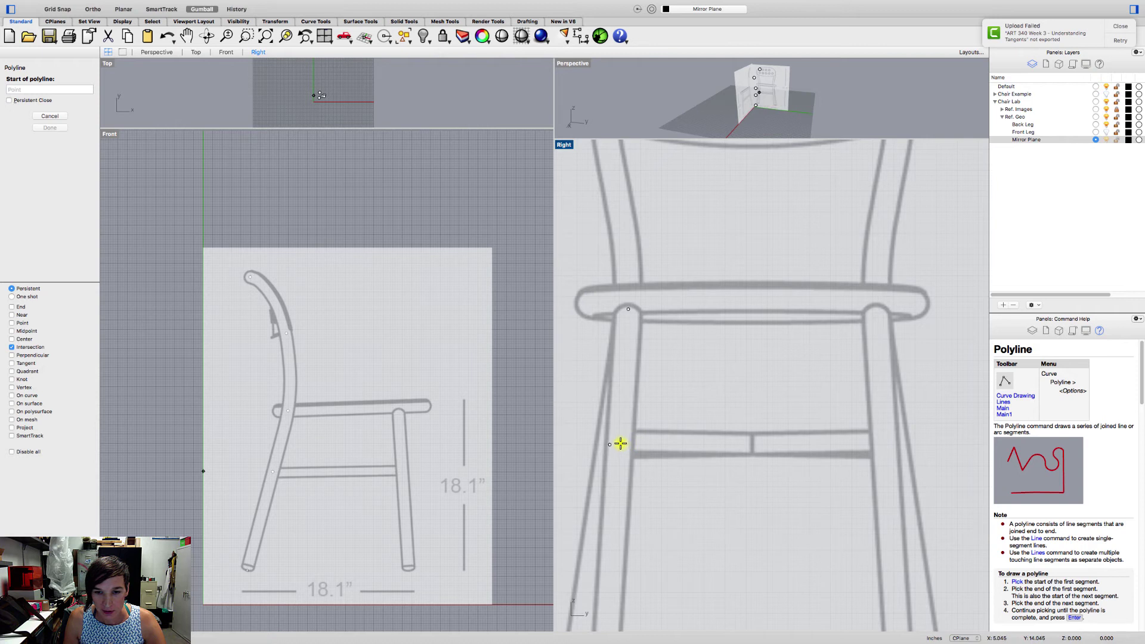
scroll(636, 435, up, 5)
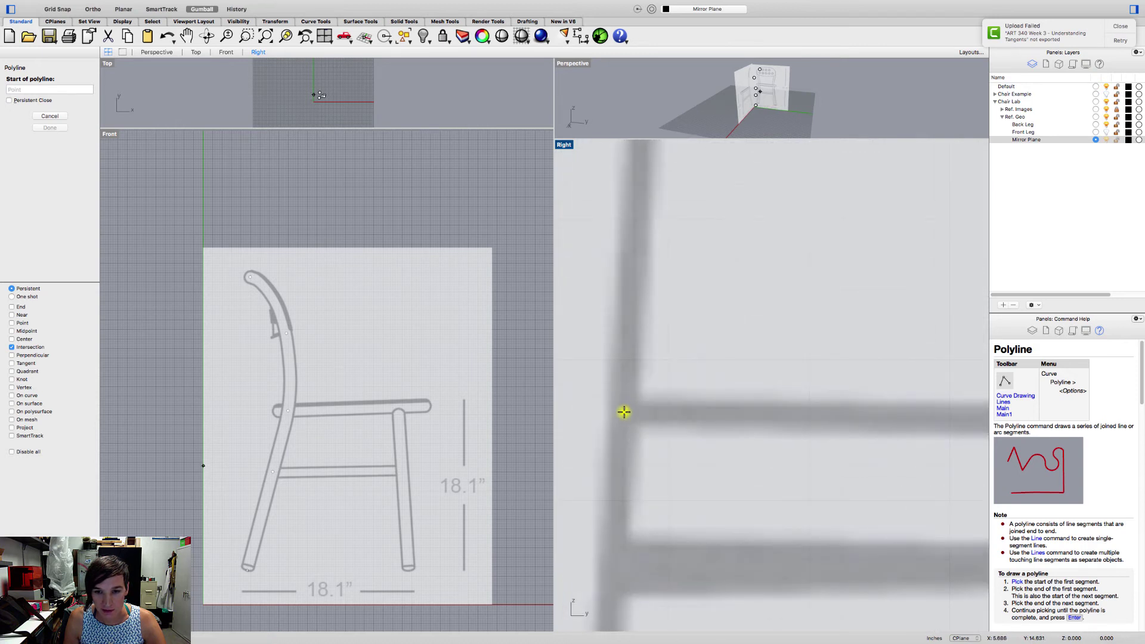
click(624, 412)
scroll(695, 417, down, 6)
key(F8)
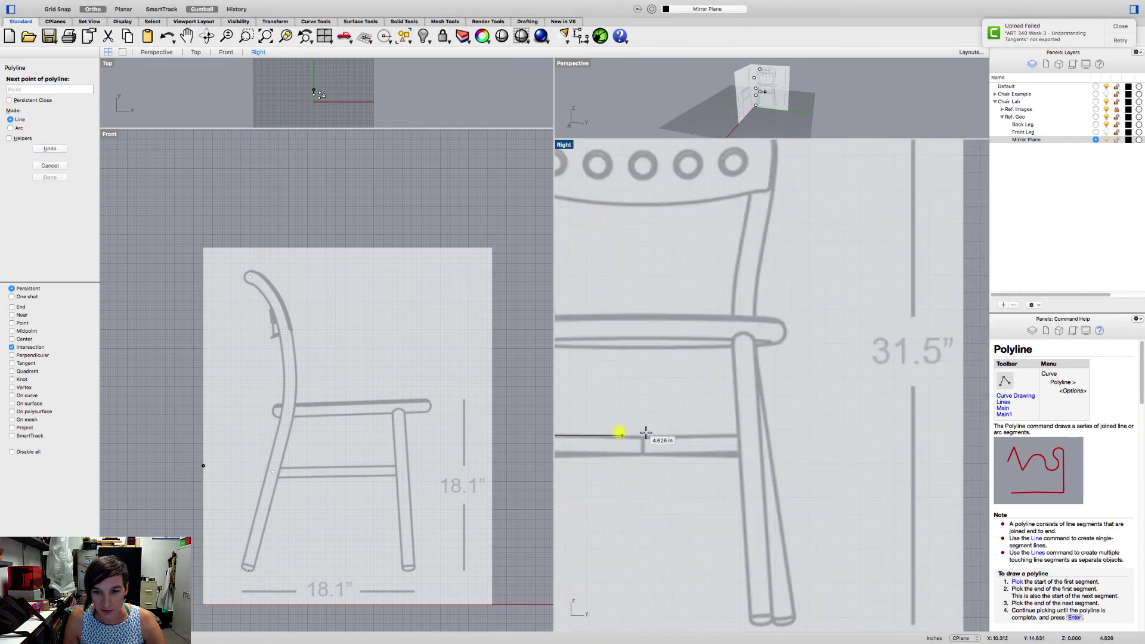
scroll(728, 439, up, 5)
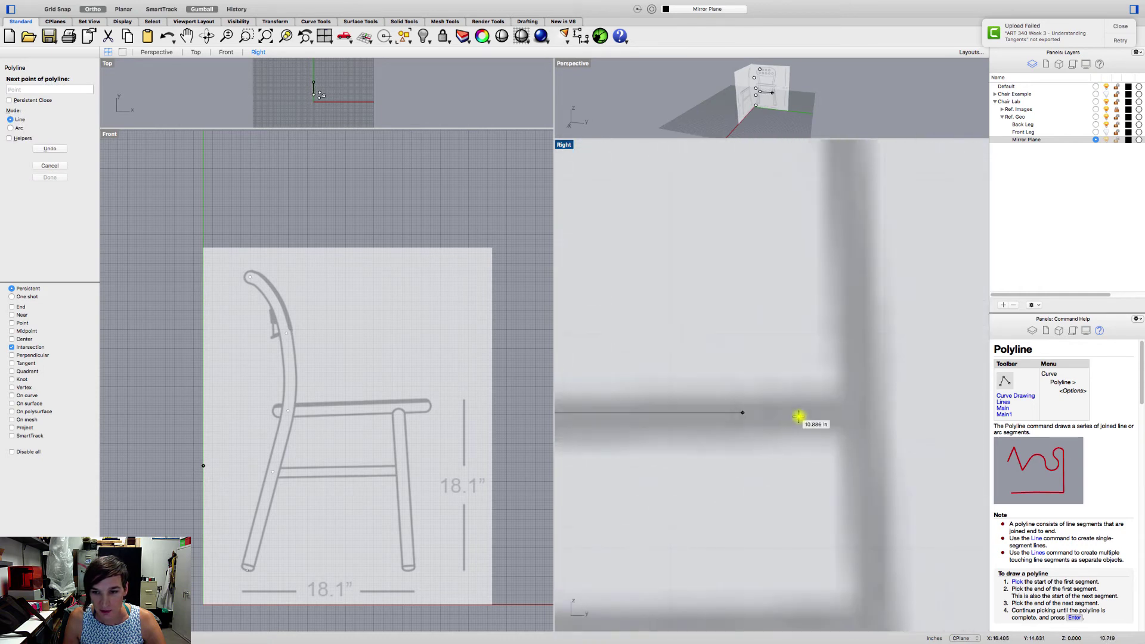
shift+click(863, 413)
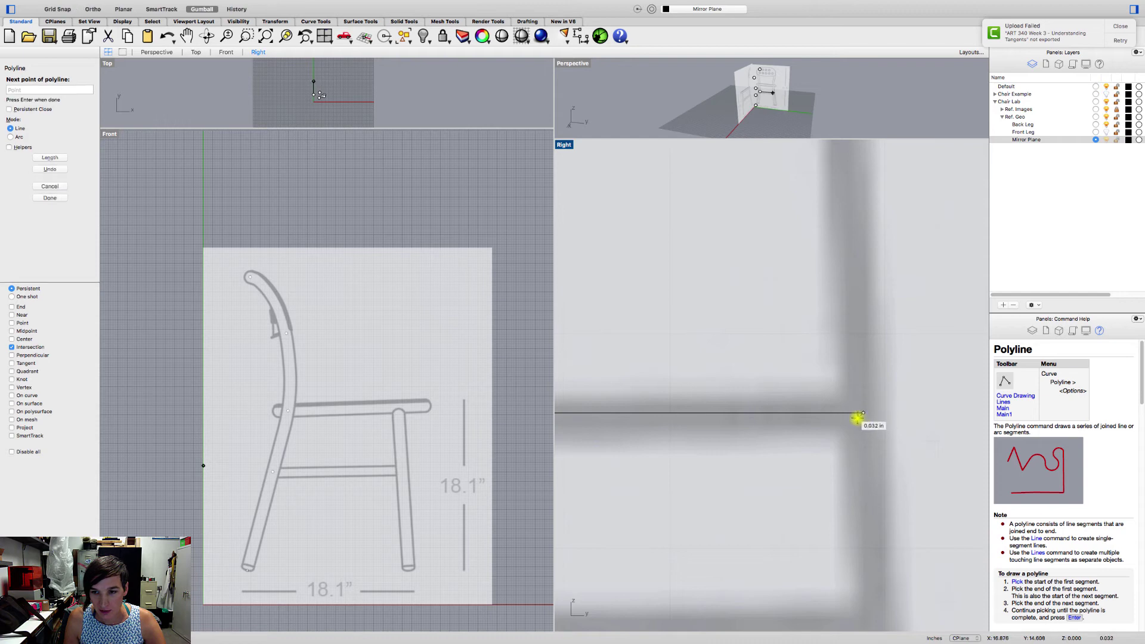
scroll(857, 419, down, 2)
key(Return)
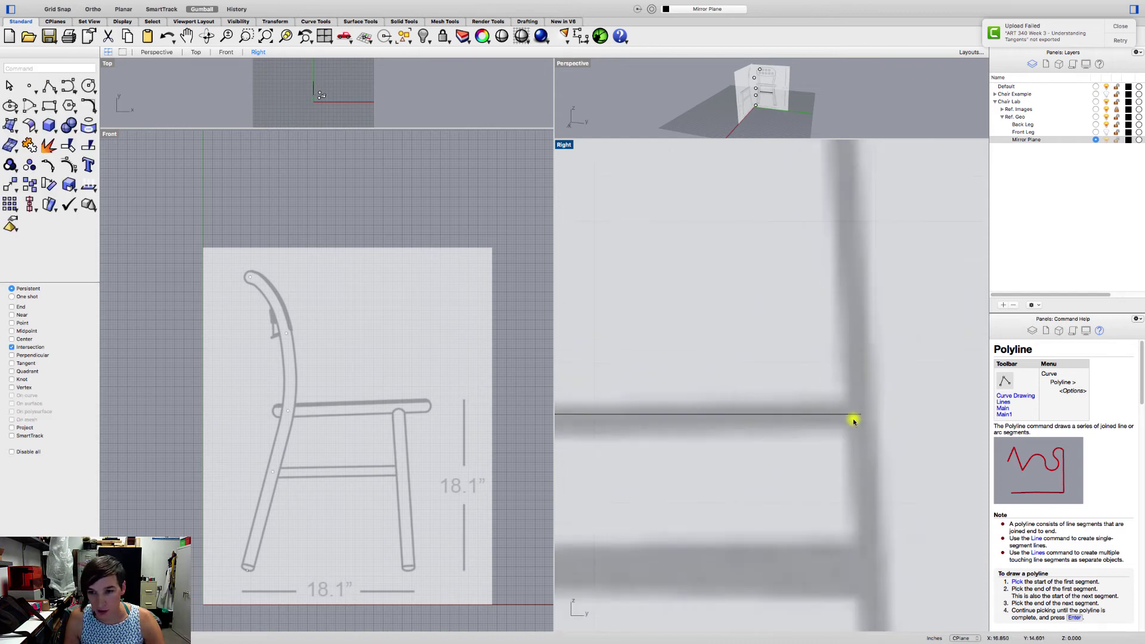
Select the crossbar line to inspect its span between the front legs, and clear the selection
scroll(826, 424, down, 5)
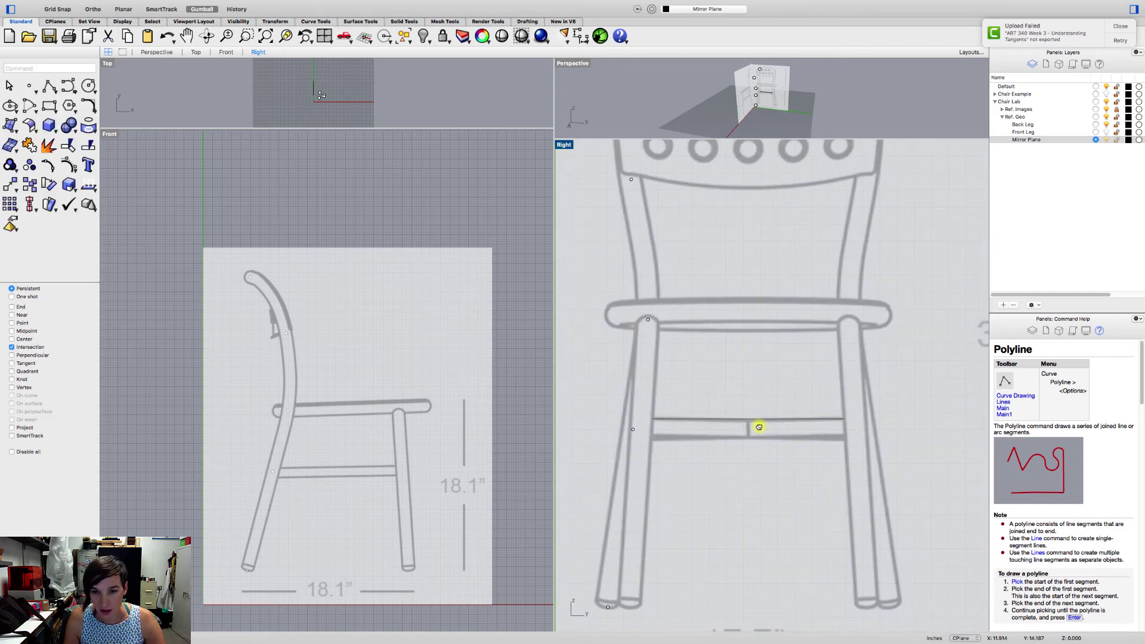
scroll(652, 424, up, 3)
scroll(656, 423, down, 3)
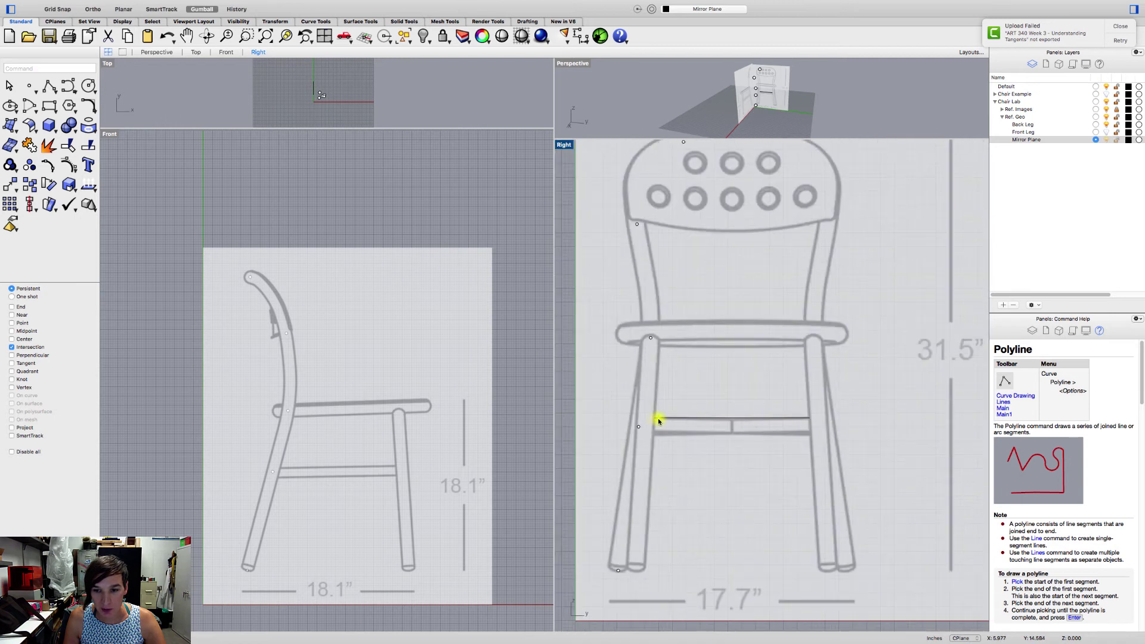
click(666, 439)
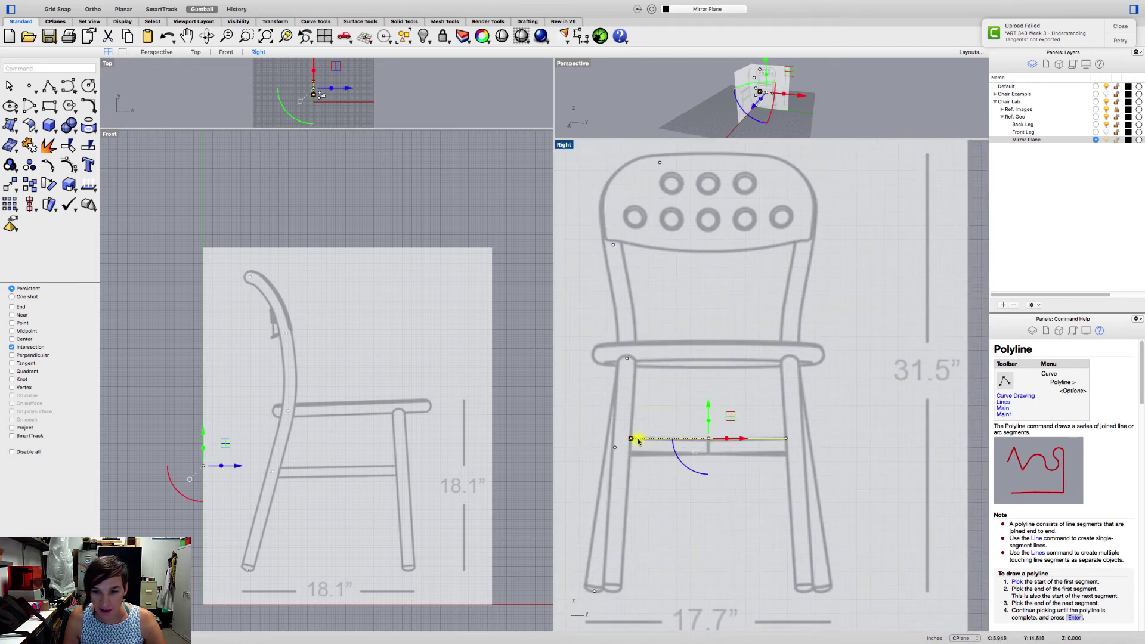
click(760, 423)
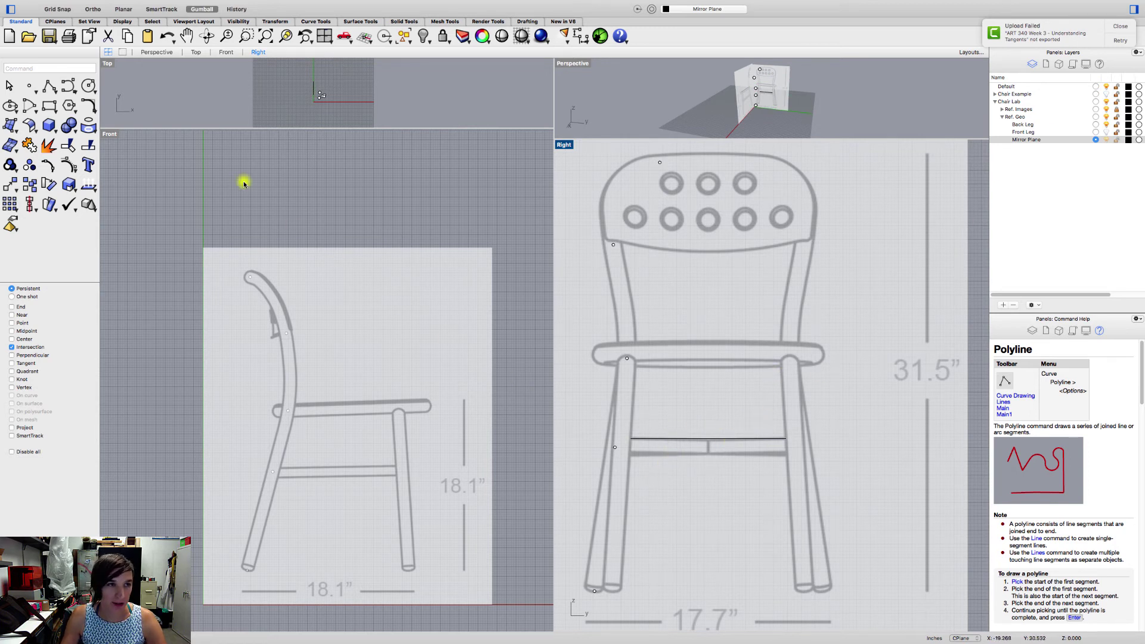
Using only the Midpoint snap, draw a vertical polyline from the crossbar line's midpoint up past the backrest in the Right viewport
click(47, 87)
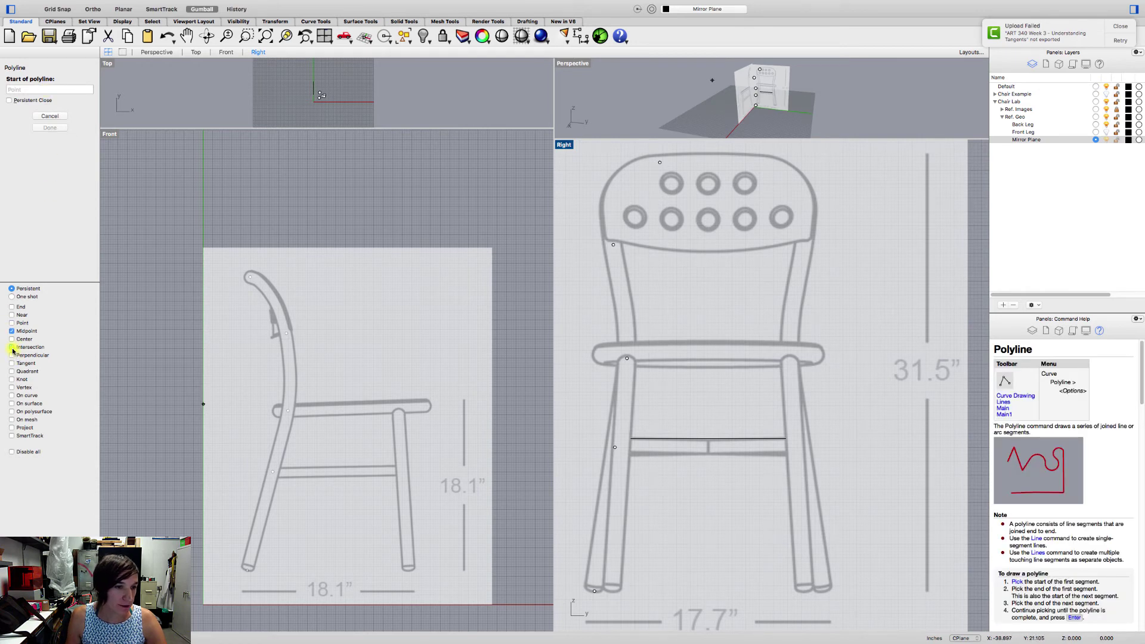
click(708, 438)
scroll(706, 314, down, 5)
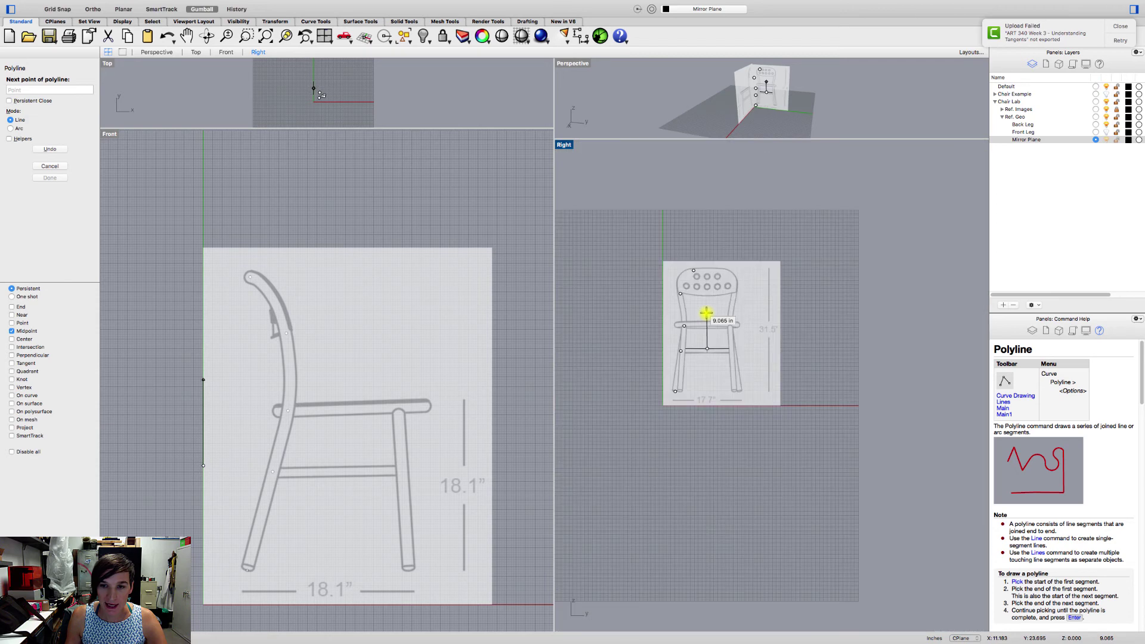
shift+click(708, 213)
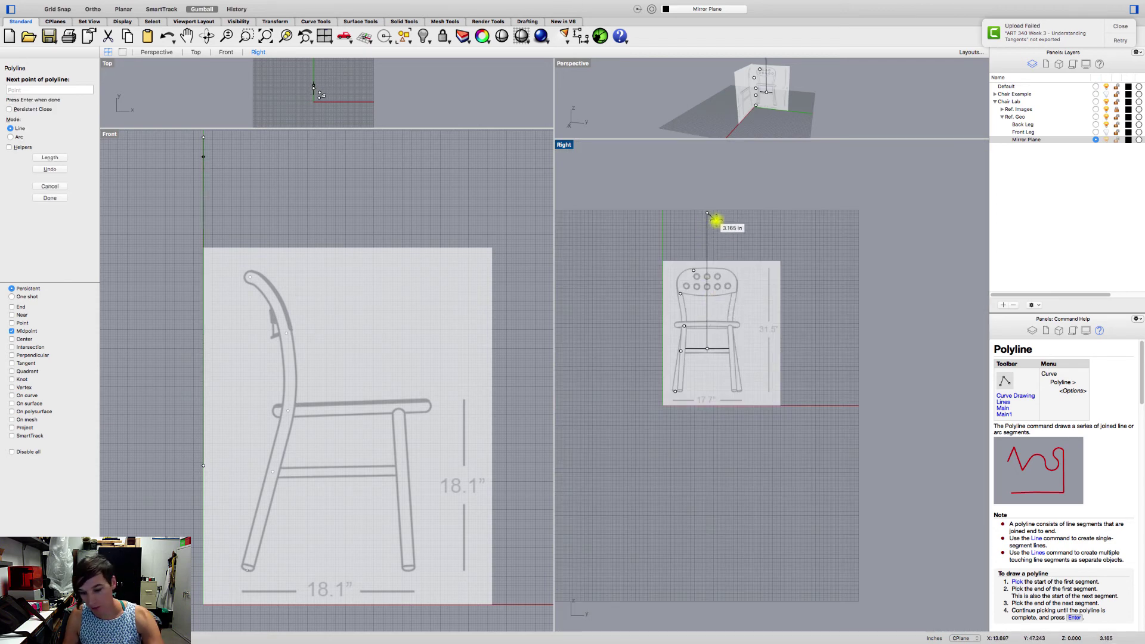
key(Return)
right_drag(706, 285, 644, 322)
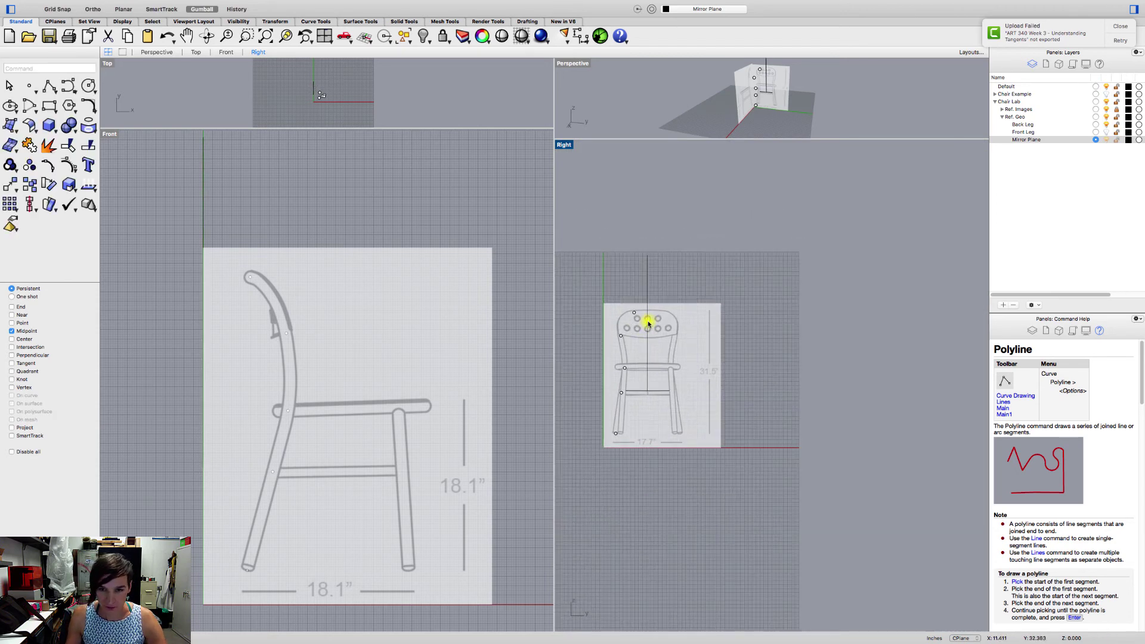
scroll(646, 382, up, 3)
right_drag(647, 398, 678, 366)
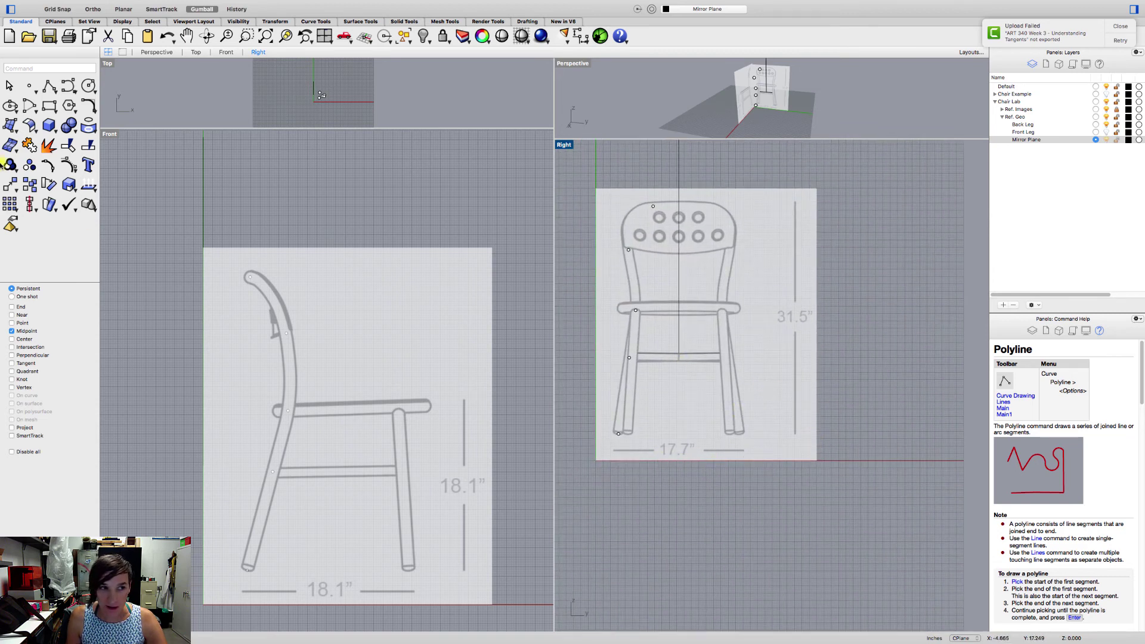
click(48, 85)
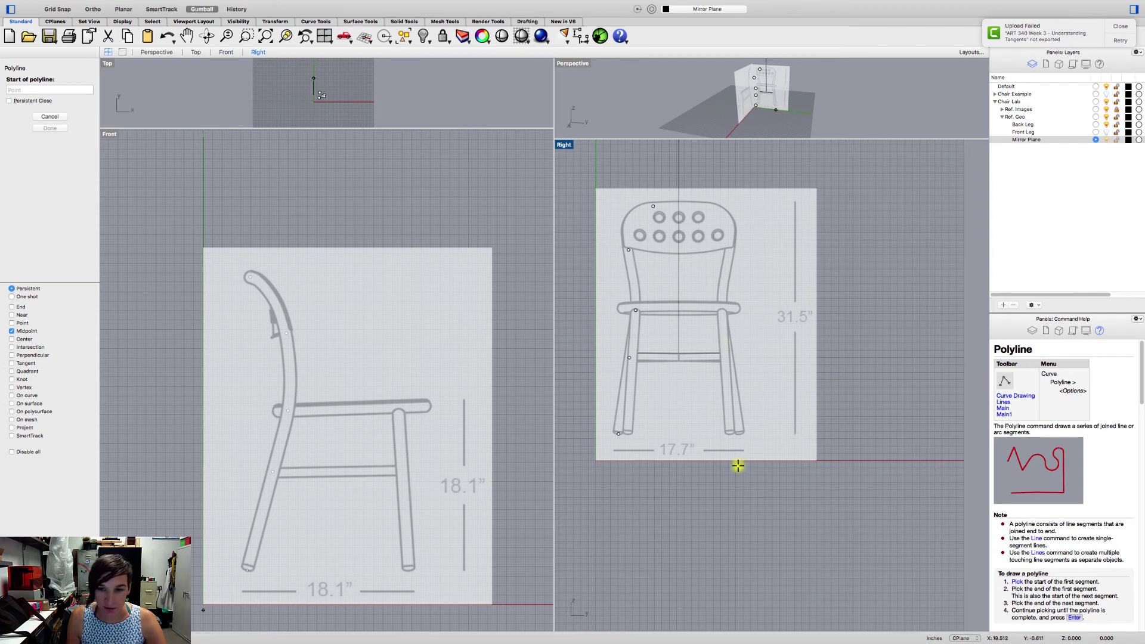
click(707, 460)
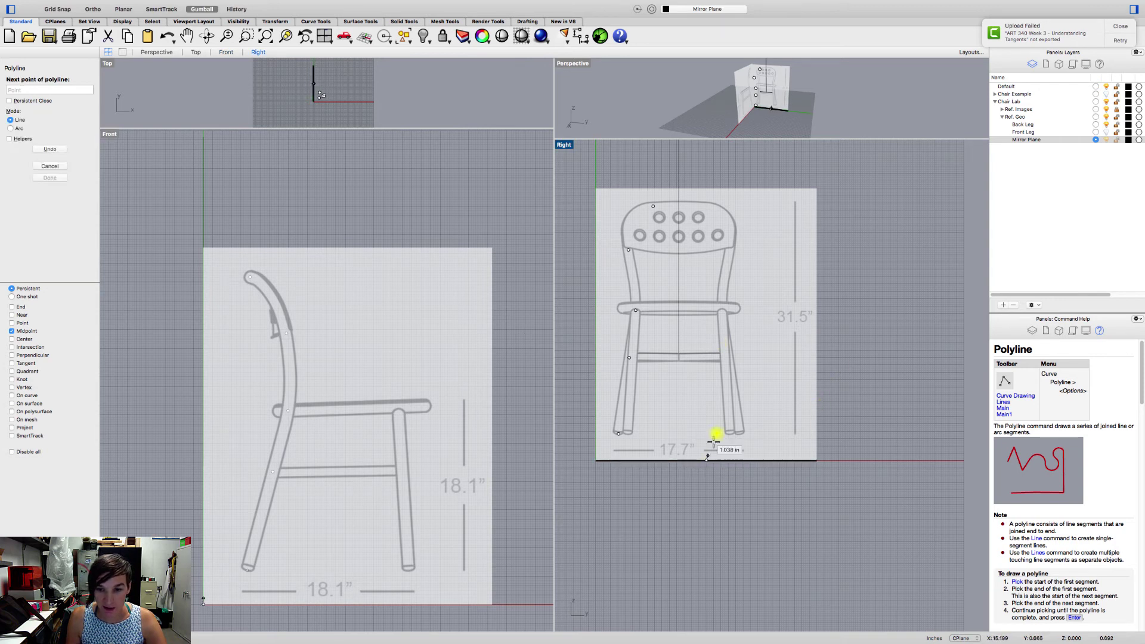
key(F8)
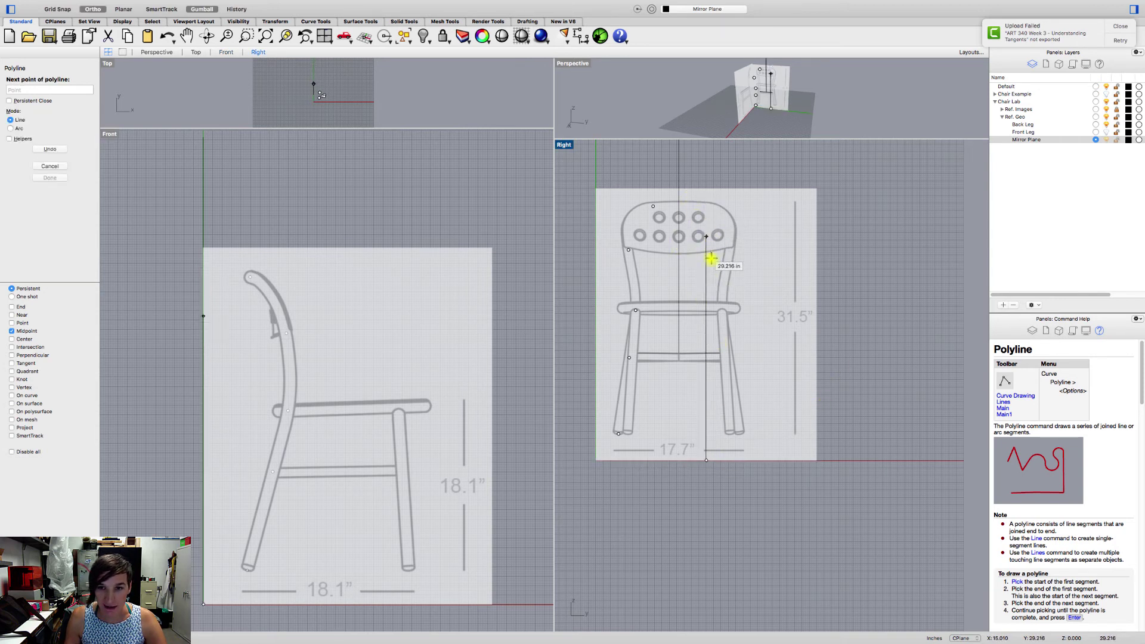
key(F8)
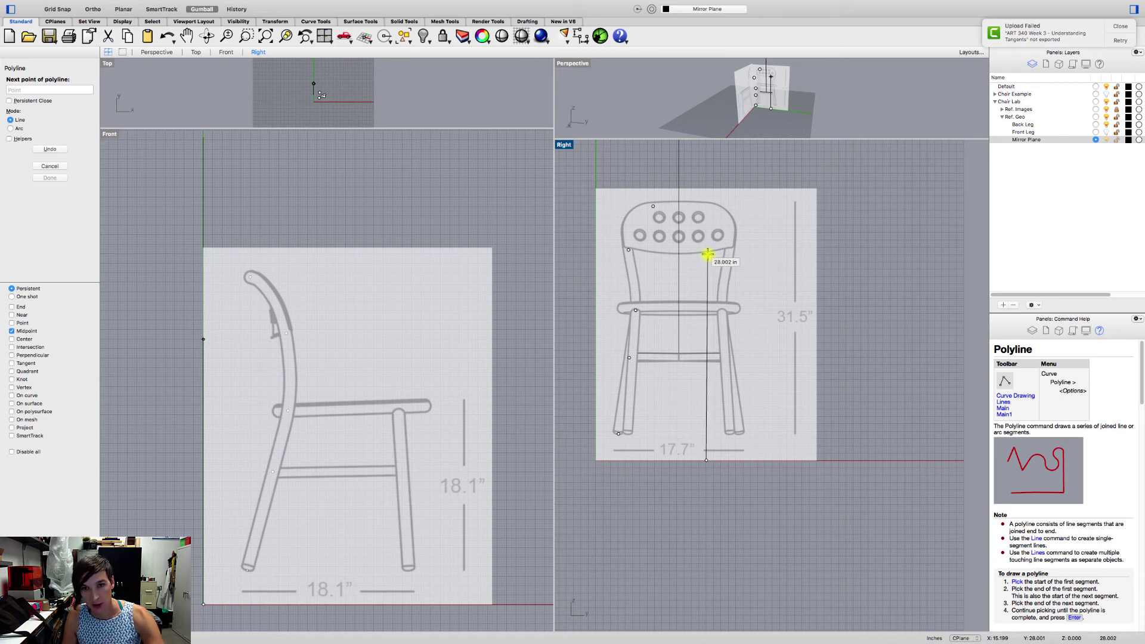
key(Escape)
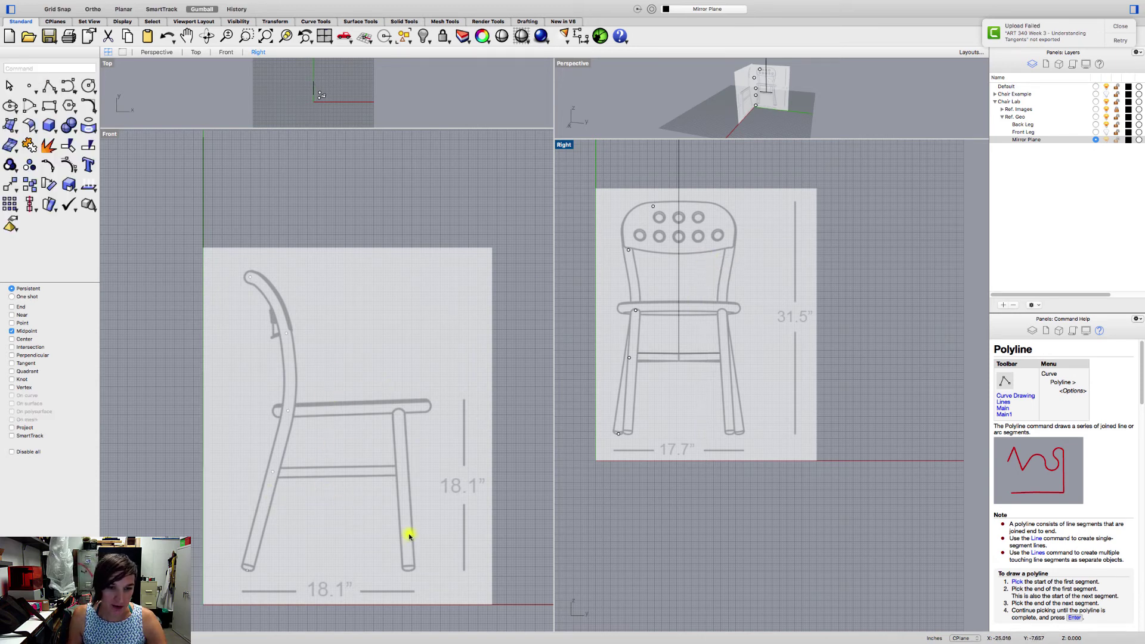
Delete the horizontal crossbar line, keeping the vertical centerline
scroll(700, 305, up, 5)
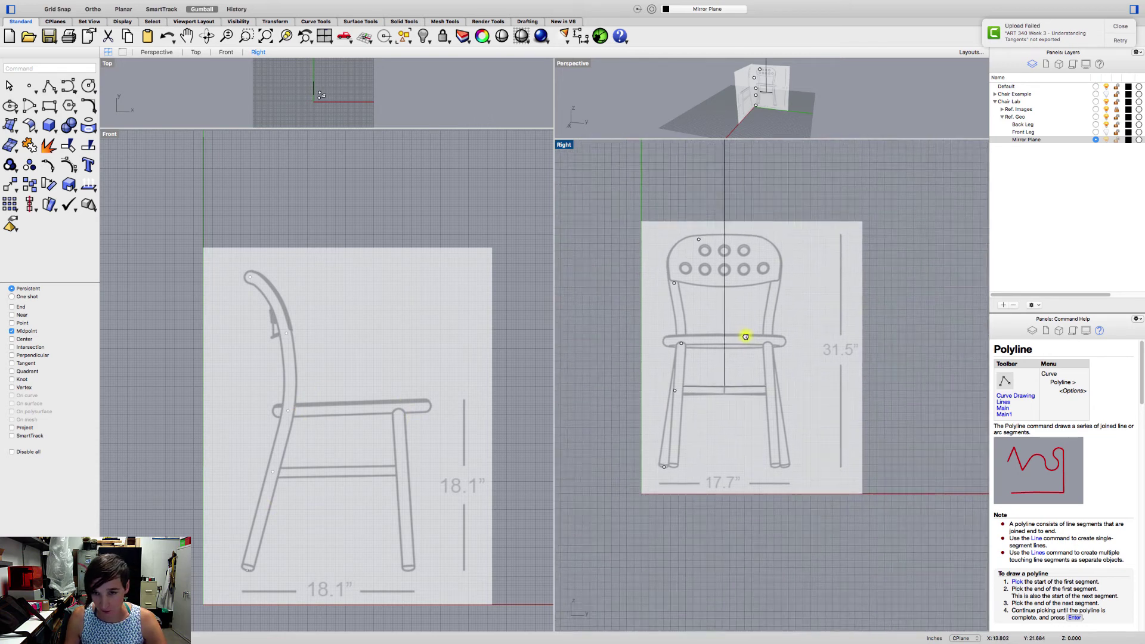
click(736, 301)
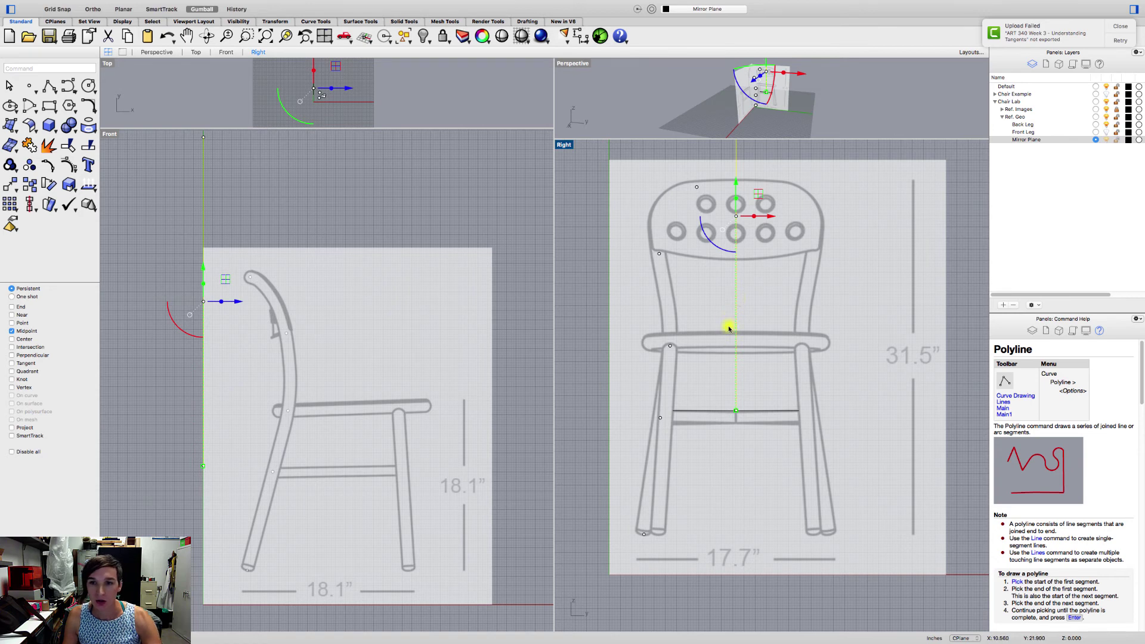
click(708, 414)
key(Delete)
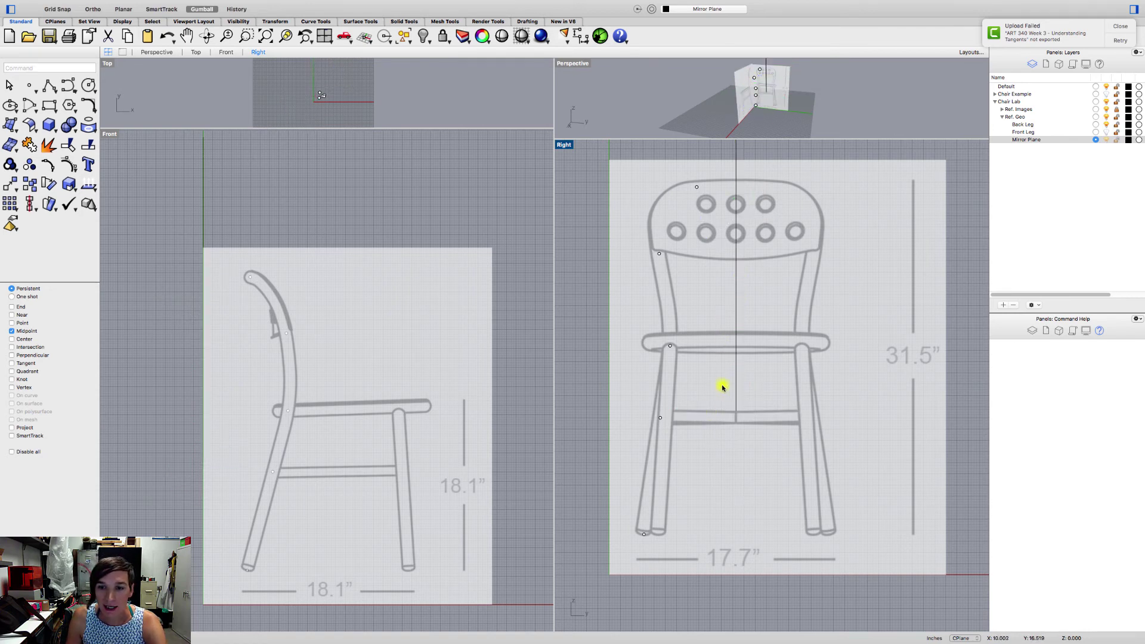
Mirror a copy of the back leg's five reference points across the vertical centerline in the Right viewport, using only the End snap
right_drag(724, 346, 708, 393)
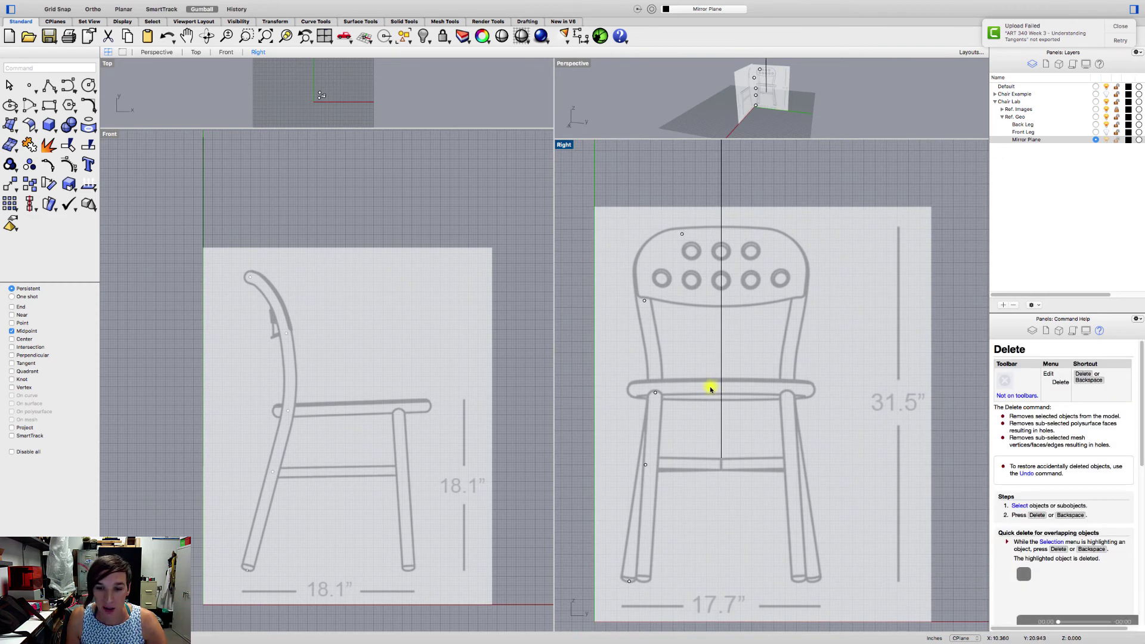
scroll(710, 390, down, 3)
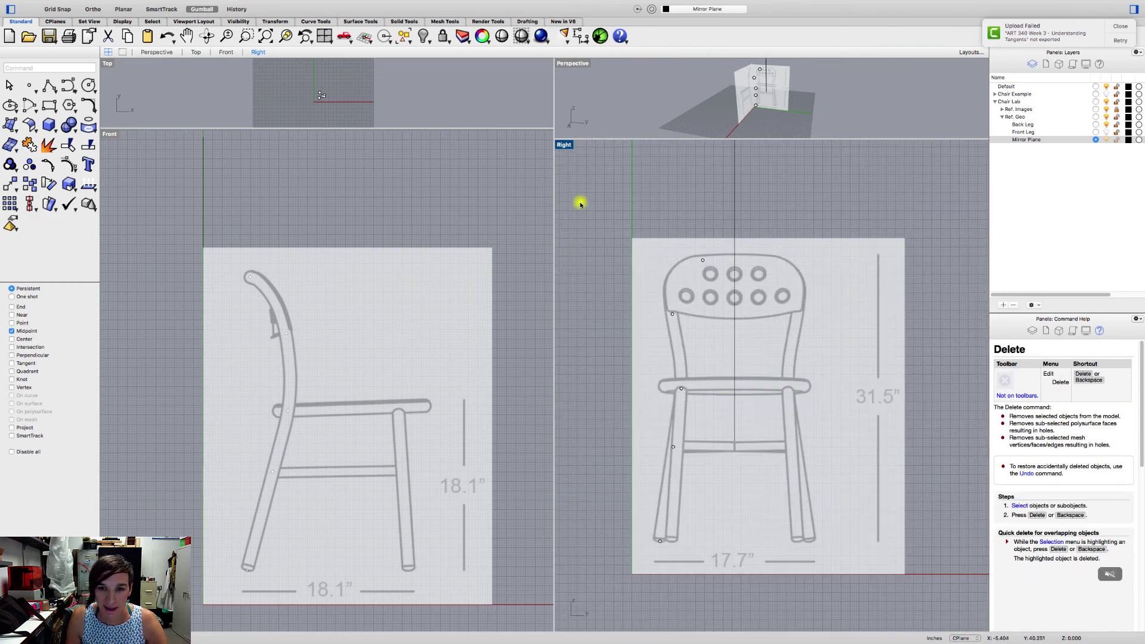
drag(578, 200, 718, 548)
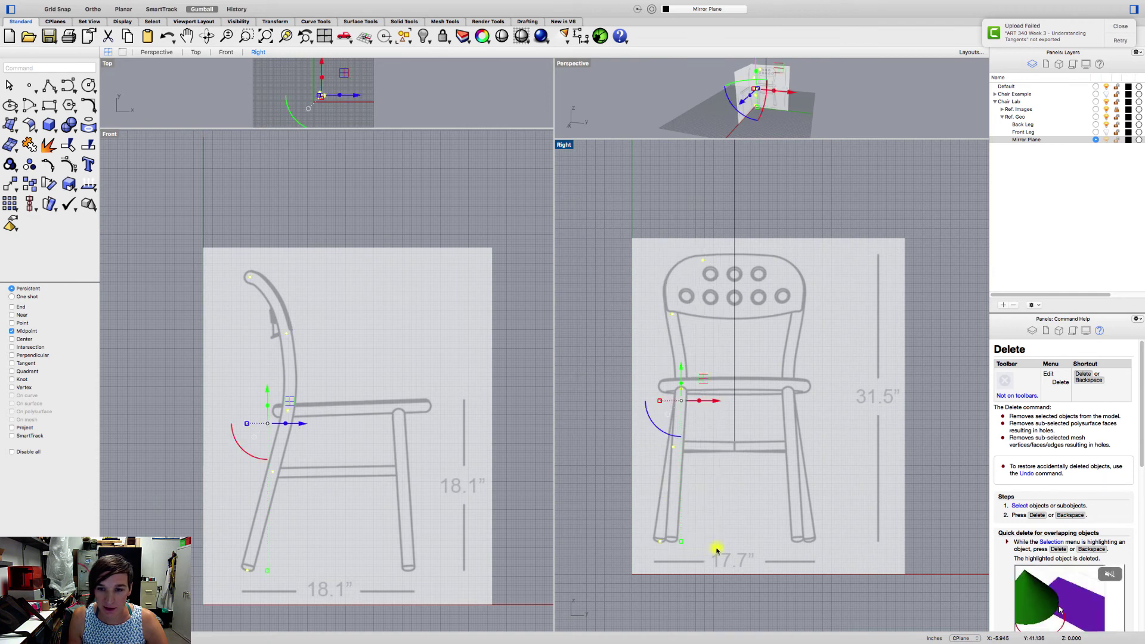
click(59, 67)
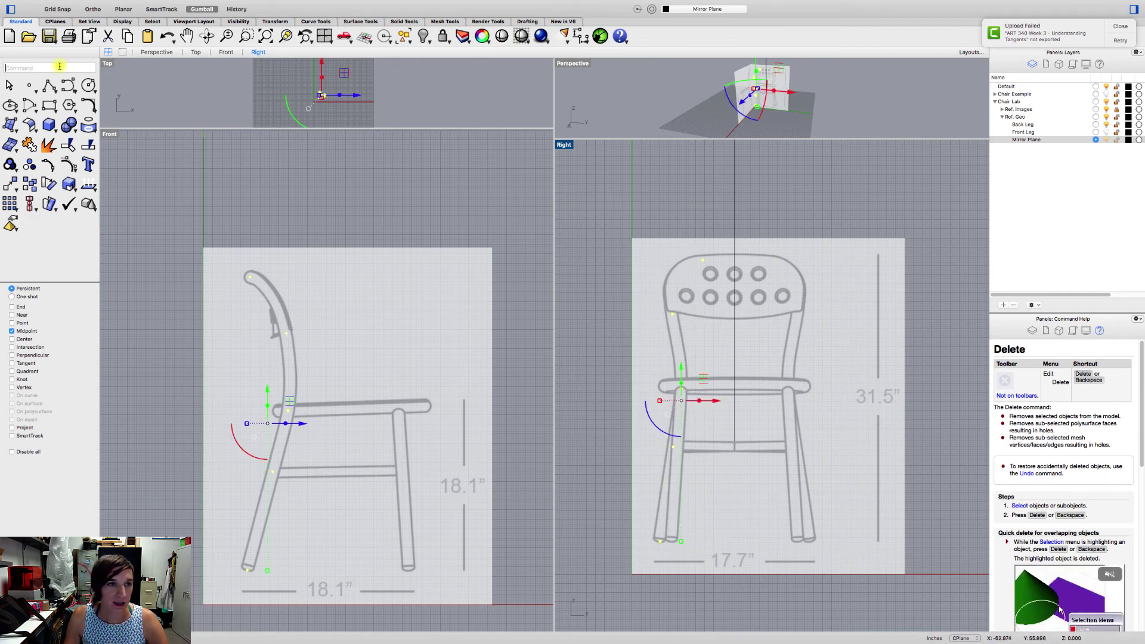
text(Mirror)
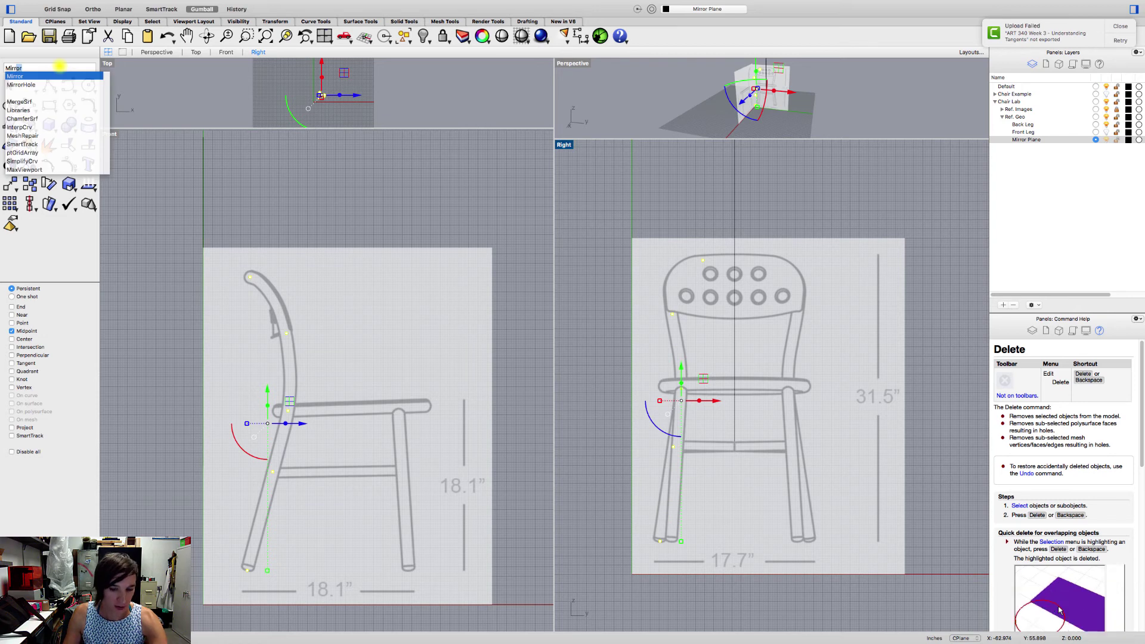
key(Return)
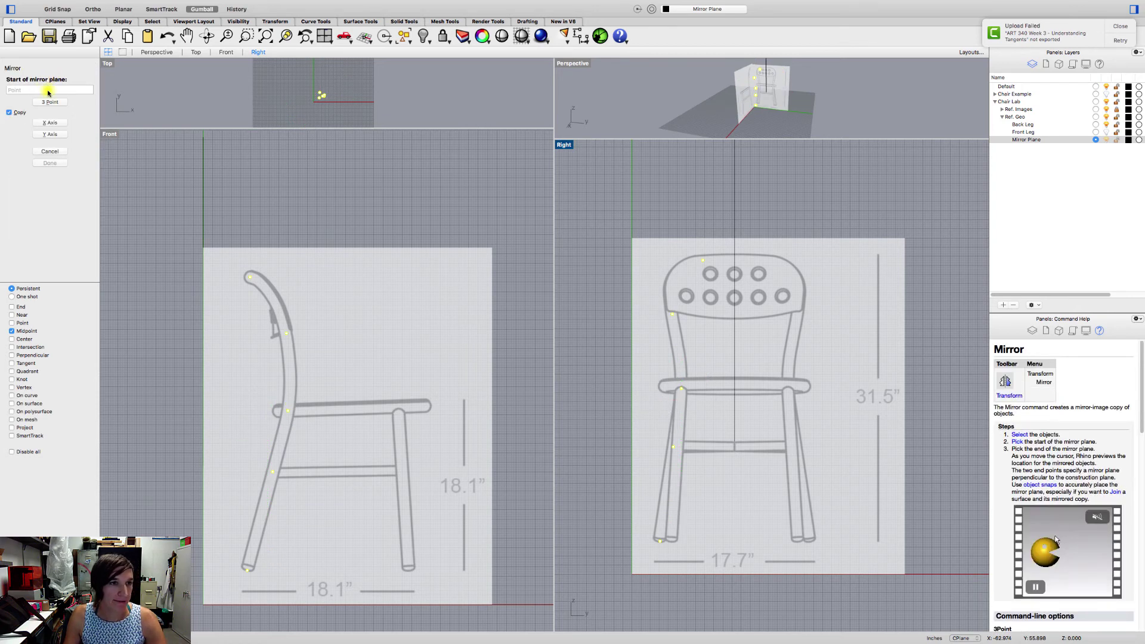
click(10, 332)
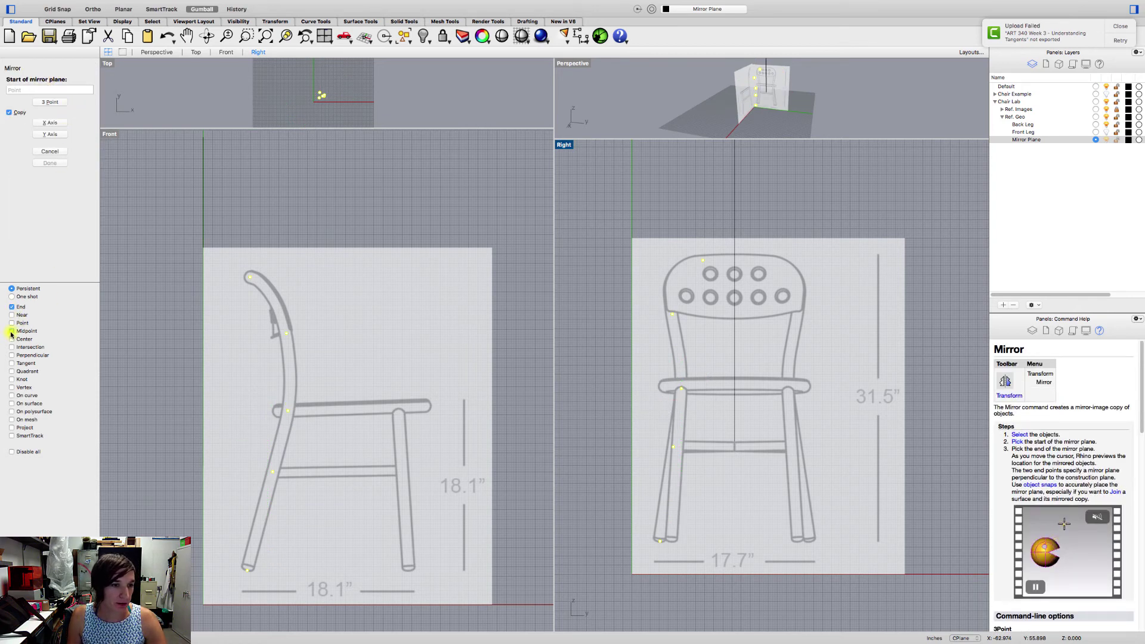
click(734, 445)
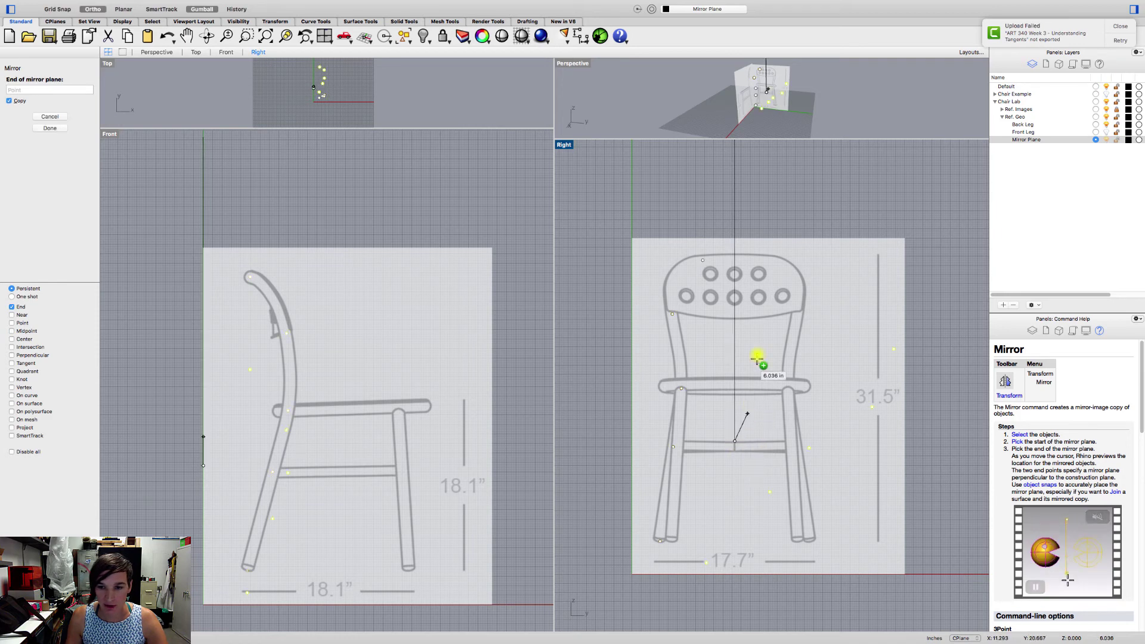
key(shift)
shift+click(740, 204)
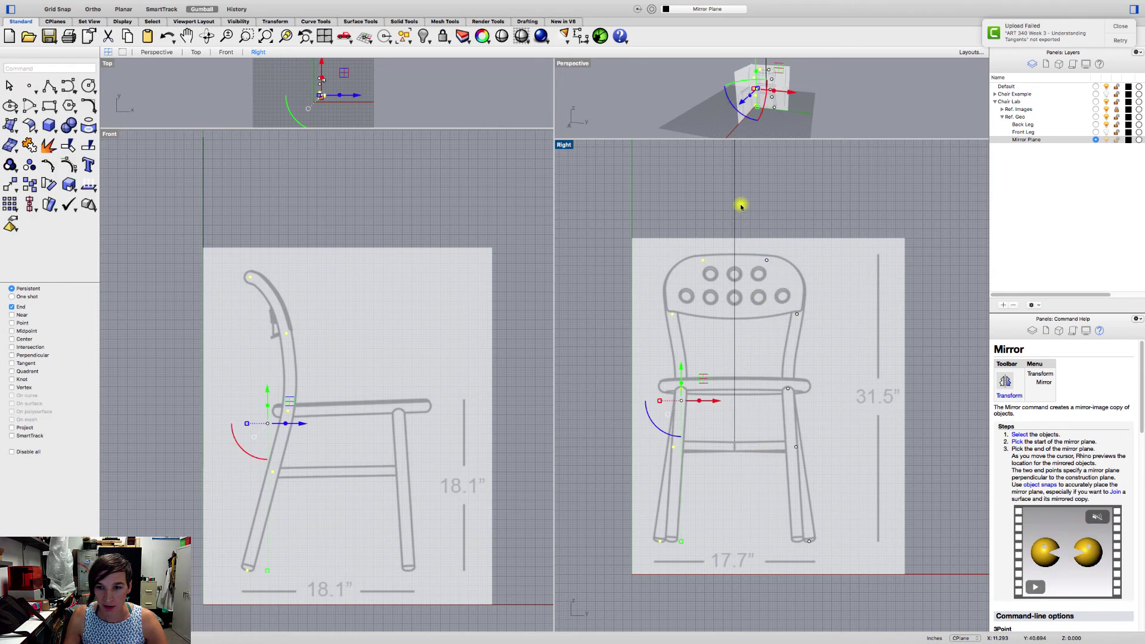
key(Escape)
Make Front Leg the current layer, turn on Mirror Plane, and hide the Back Leg layer
scroll(810, 547, up, 5)
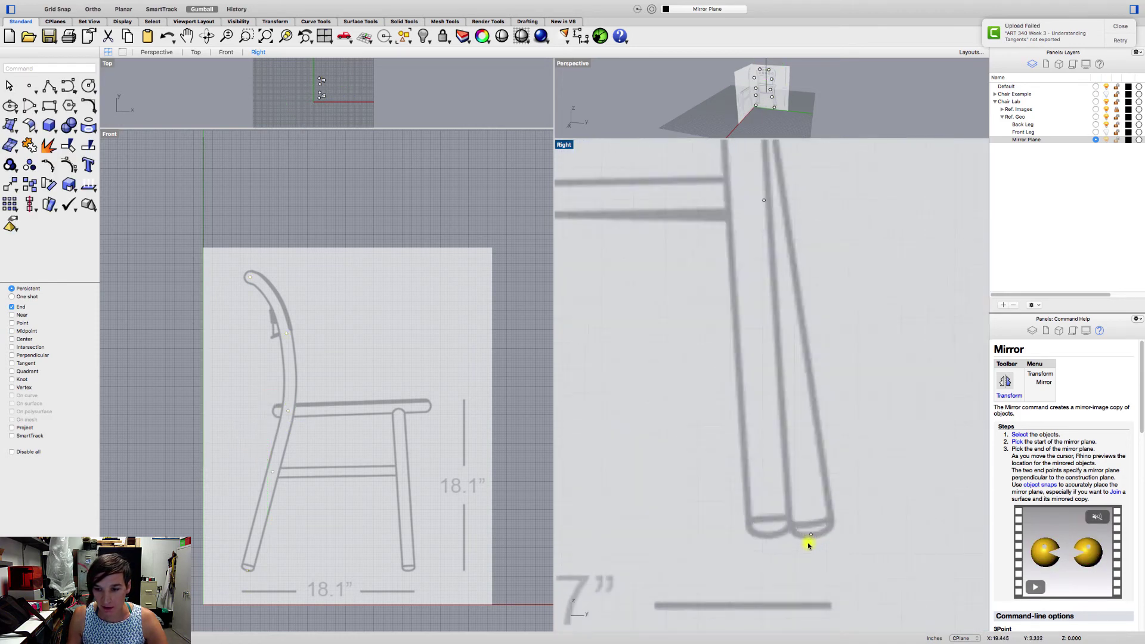
scroll(808, 539, down, 5)
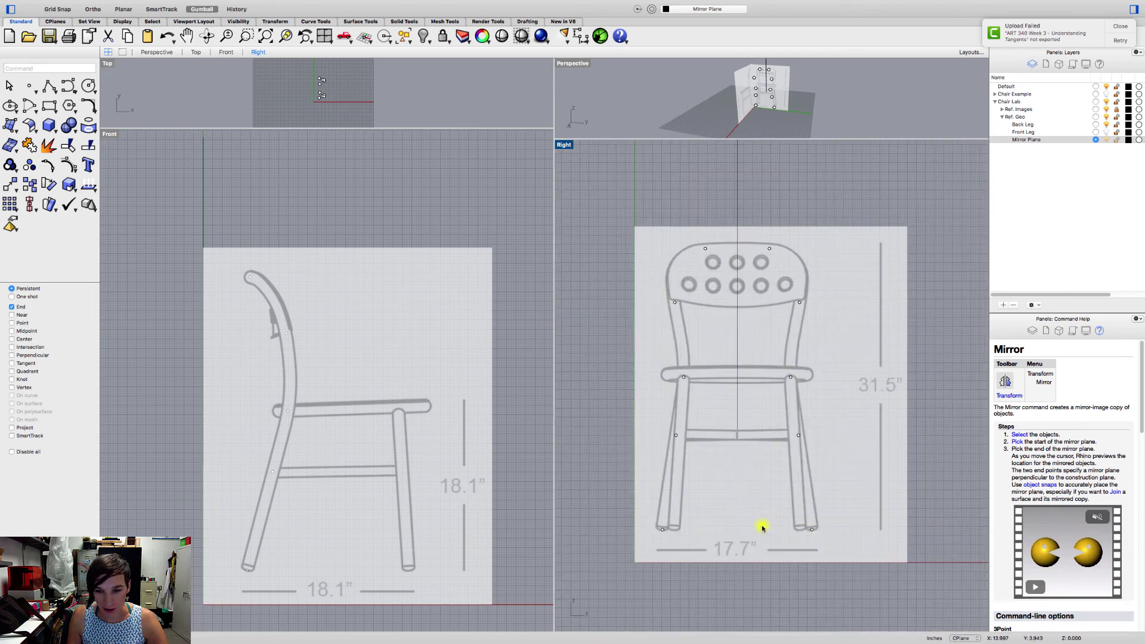
right_drag(704, 463, 700, 479)
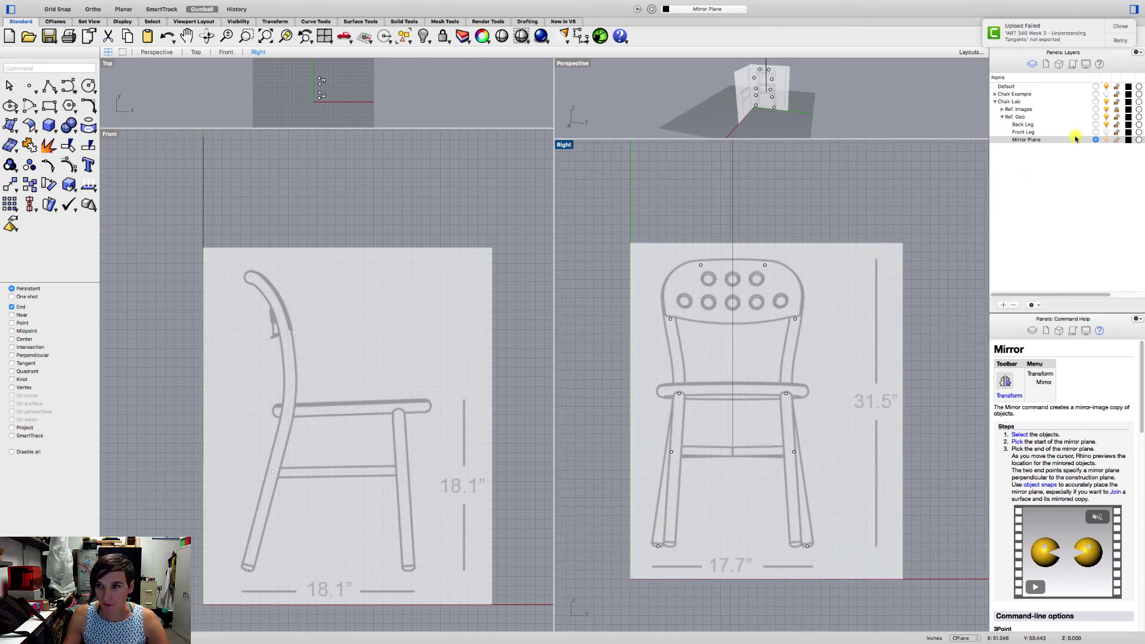
click(1097, 132)
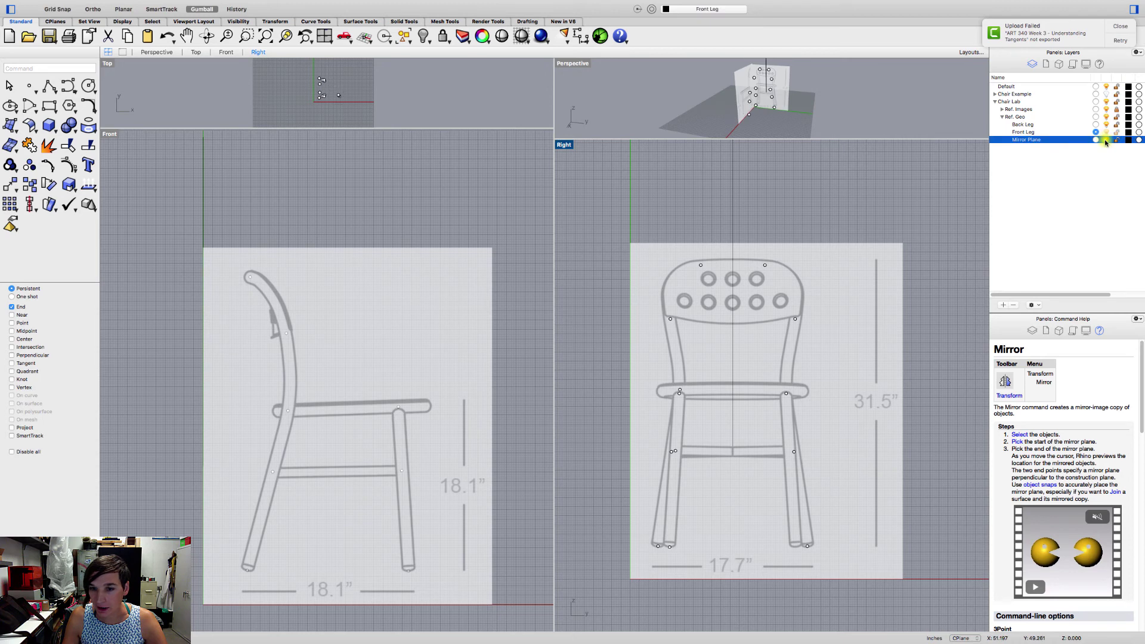
click(1105, 140)
click(1106, 140)
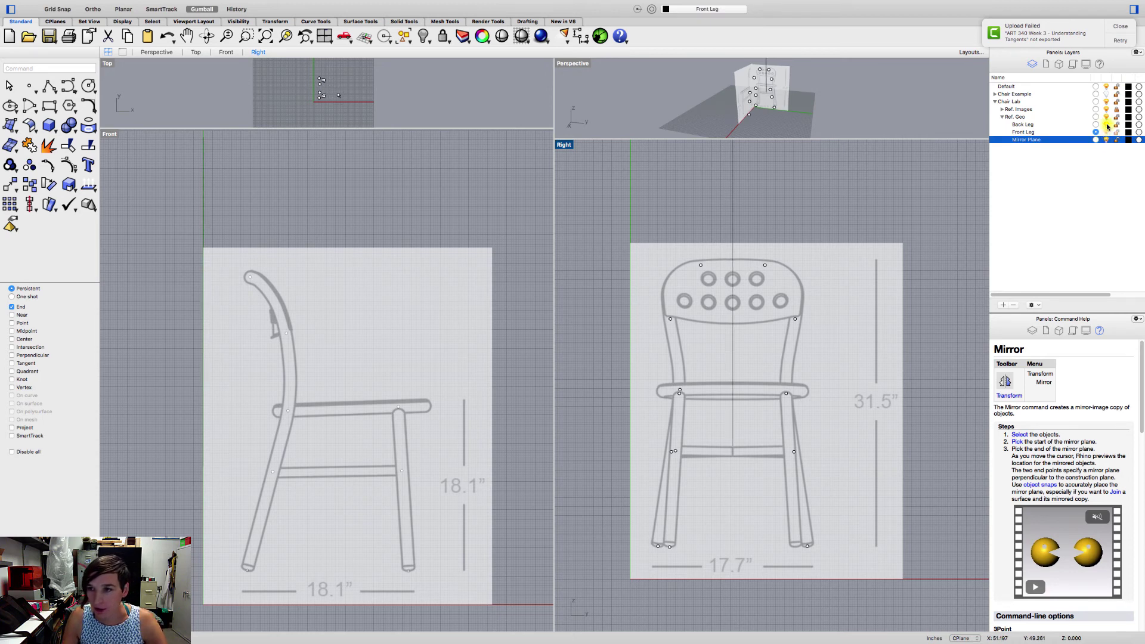
Mirror a copy of the front leg's three reference points across the vertical centerline in the Right viewport
drag(649, 374, 704, 564)
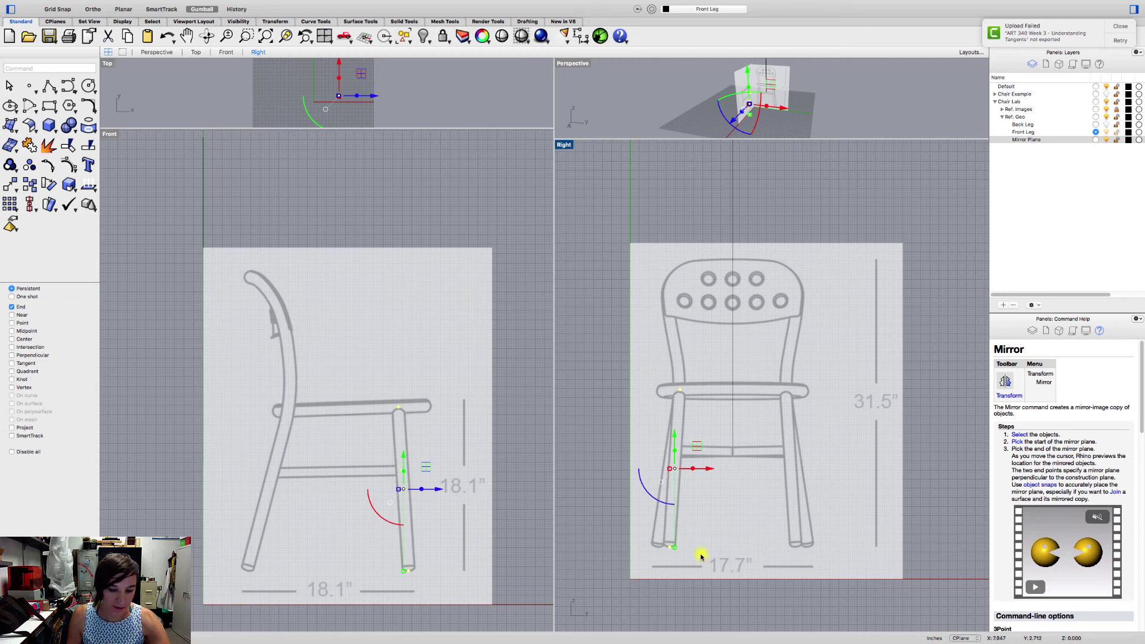
text(m)
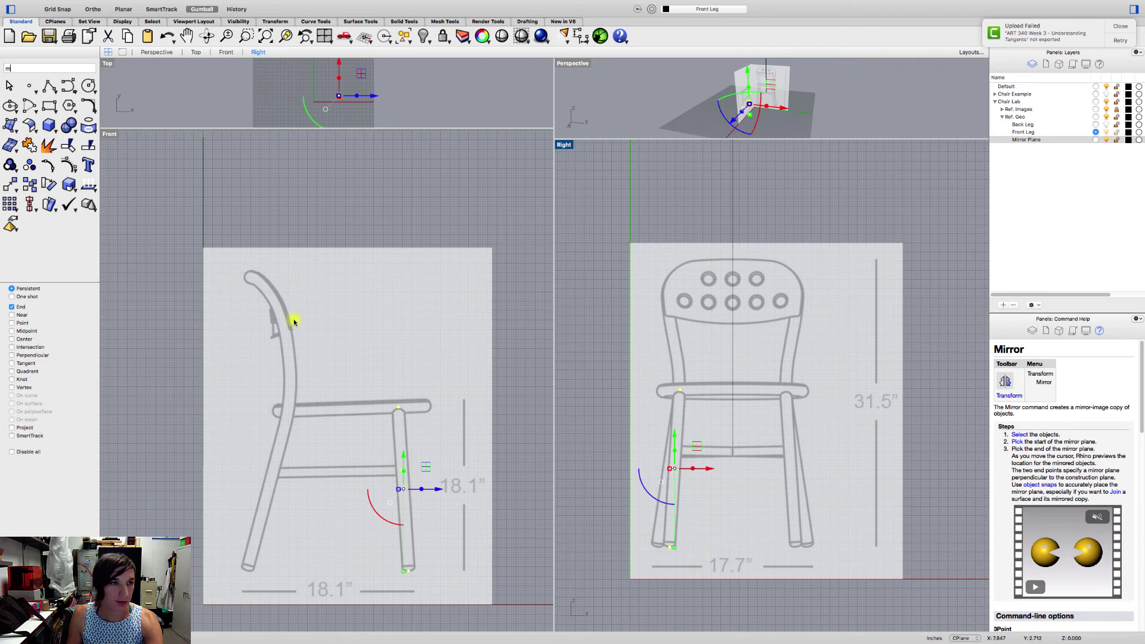
text(irror)
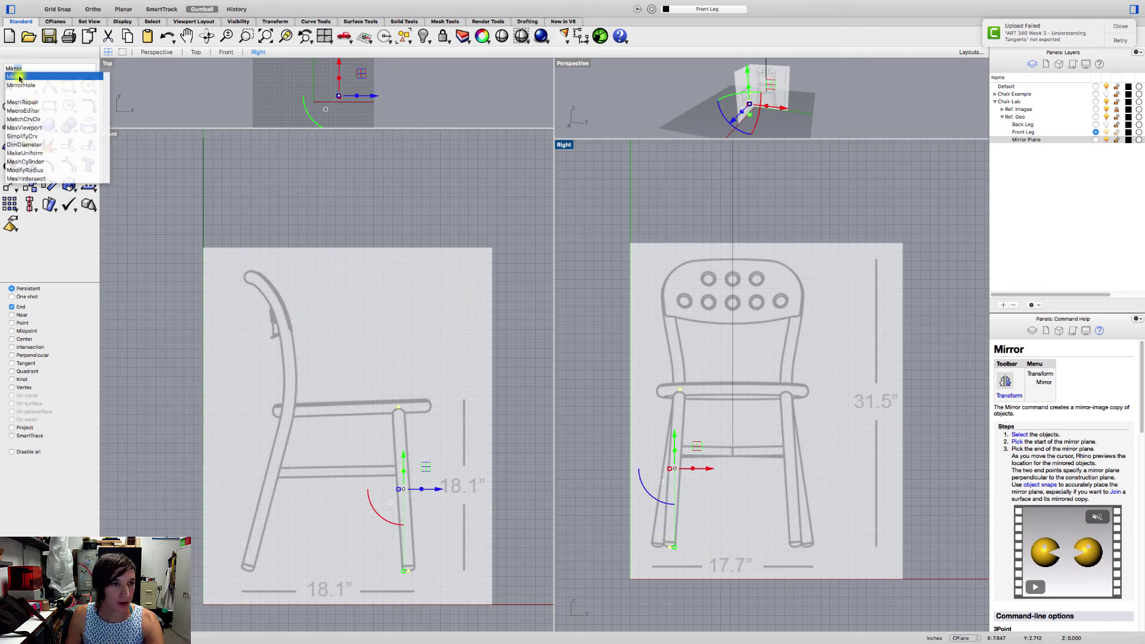
click(19, 77)
key(Return)
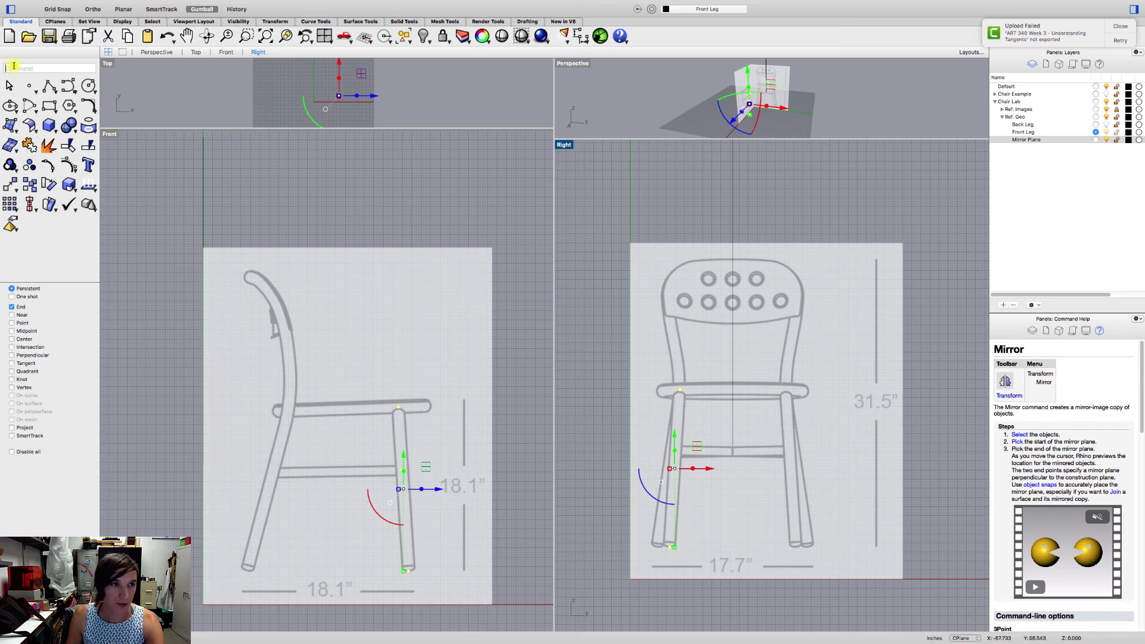
click(283, 5)
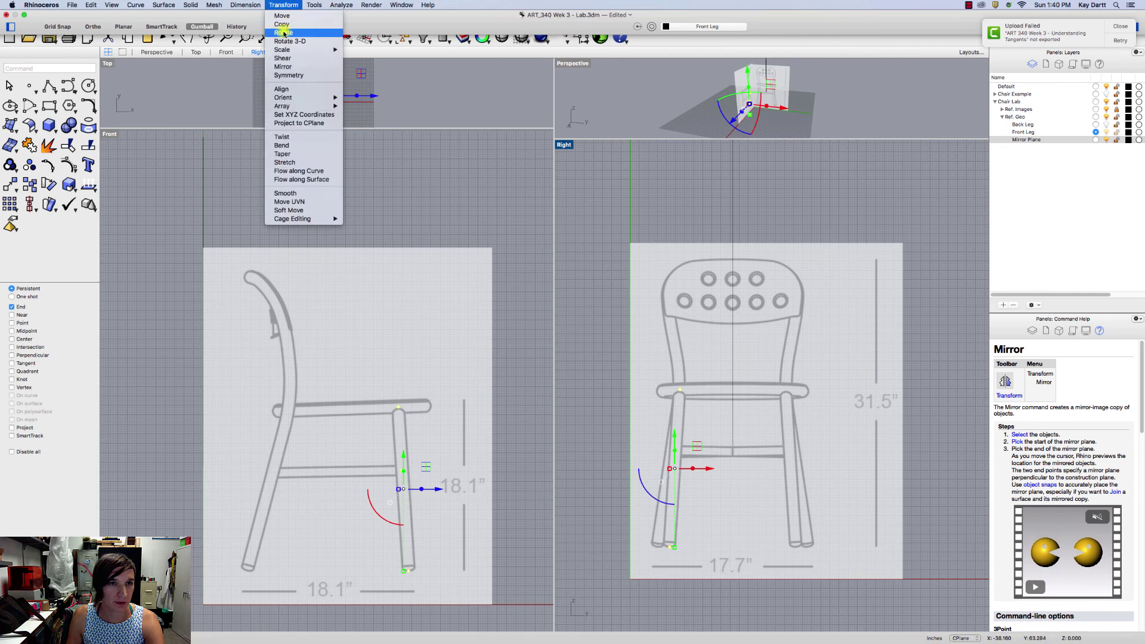
click(283, 67)
click(734, 444)
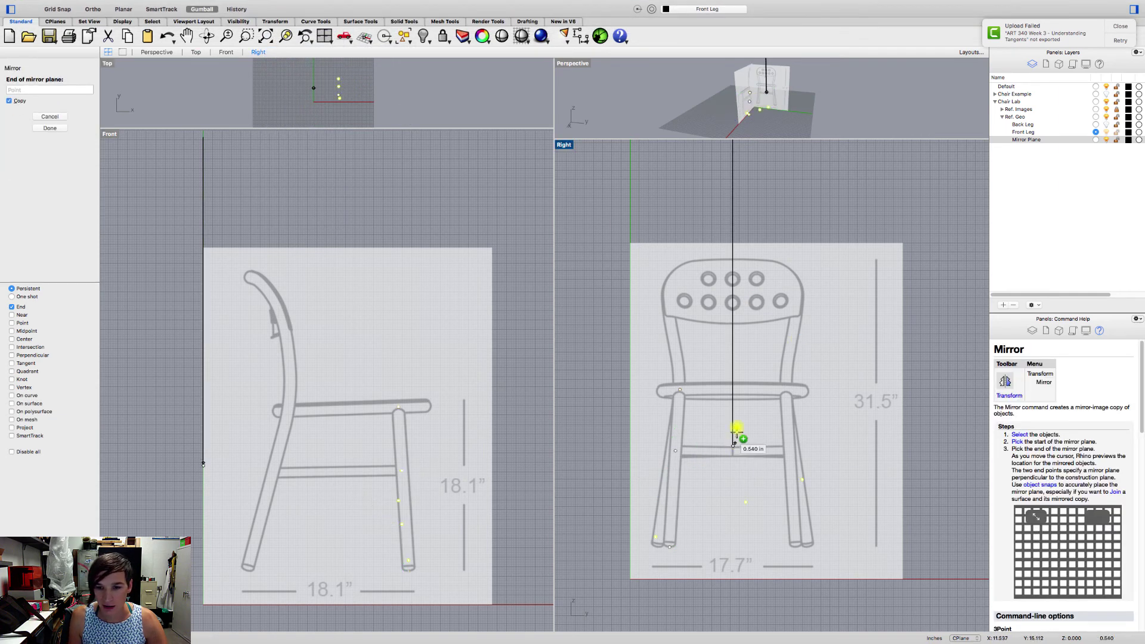
click(733, 282)
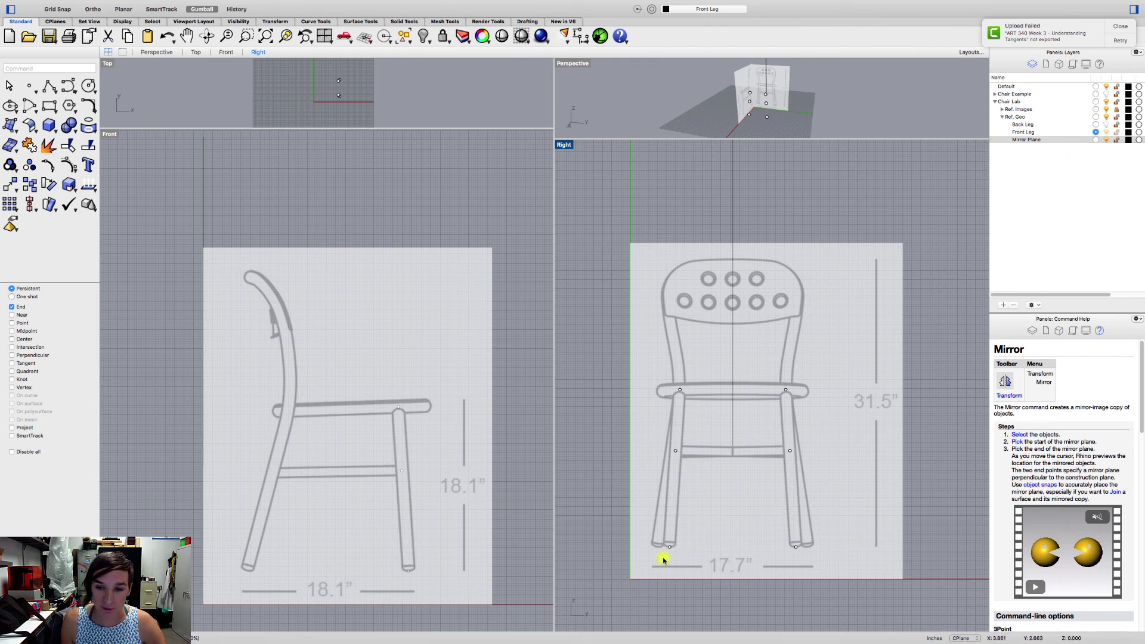
Using only the Point snap, draw a polyline from the original front leg's bottom point to its top point in the Right viewport
click(50, 88)
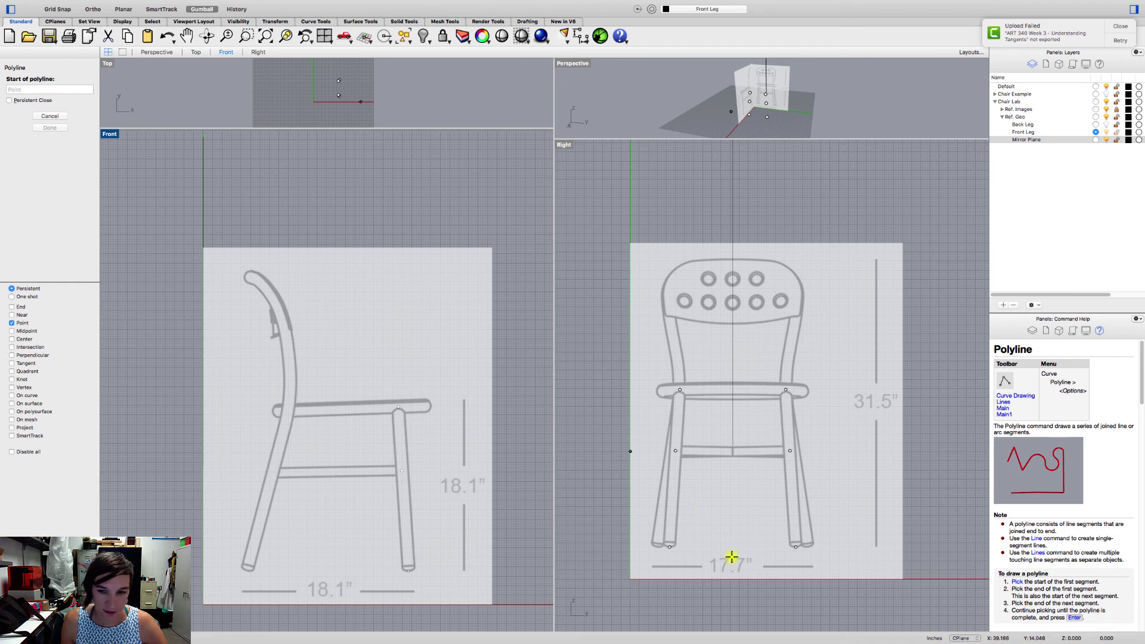
click(669, 545)
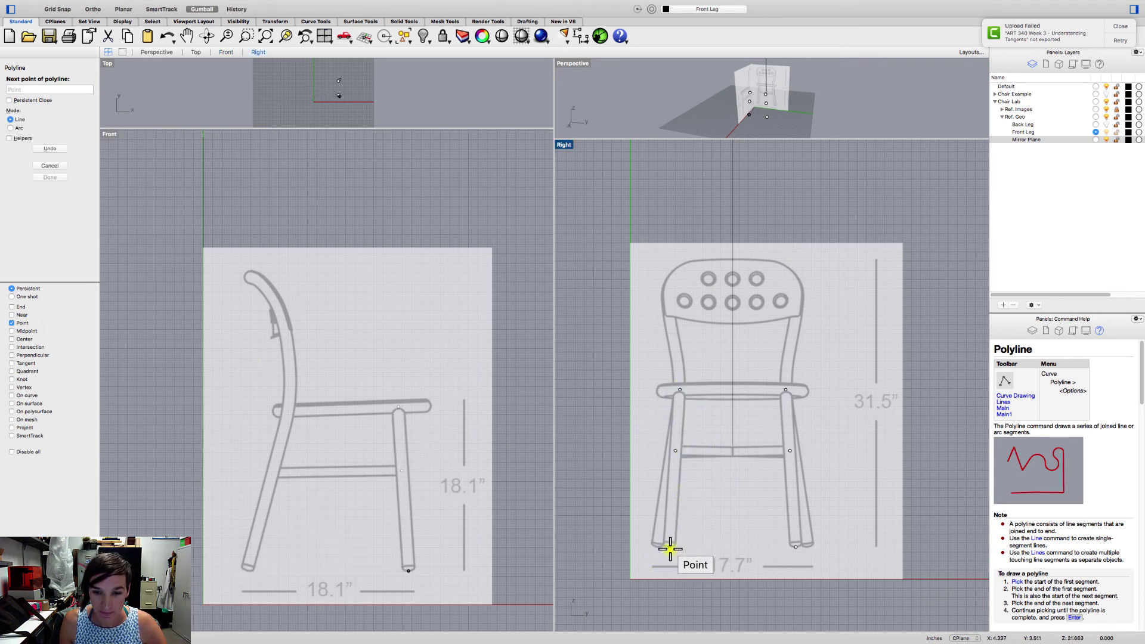
click(680, 390)
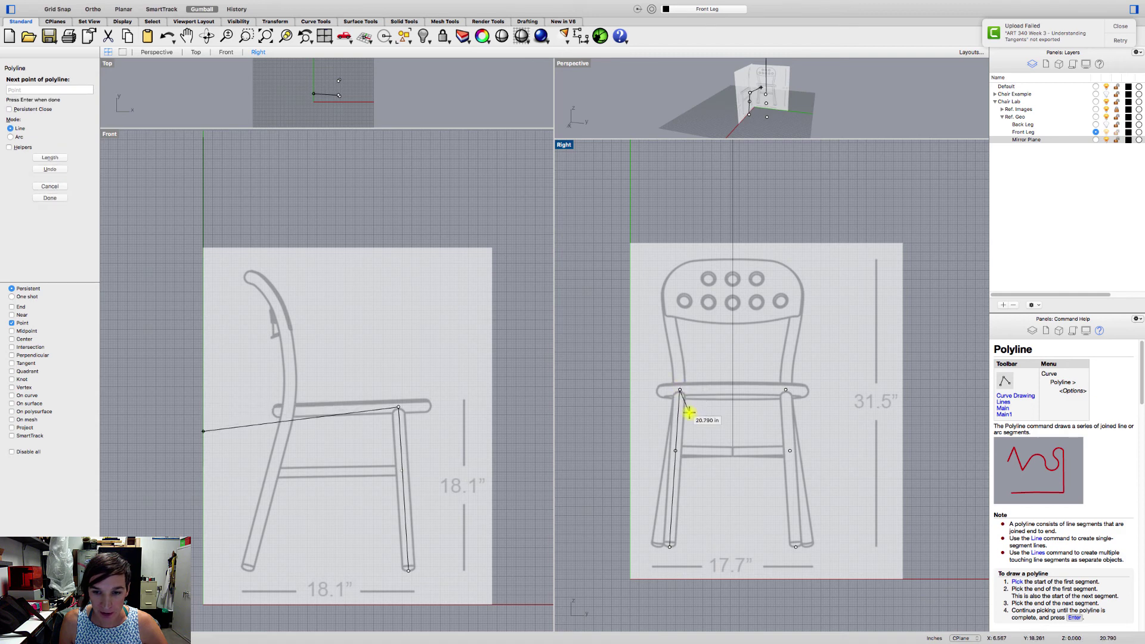
key(Return)
scroll(685, 433, up, 15)
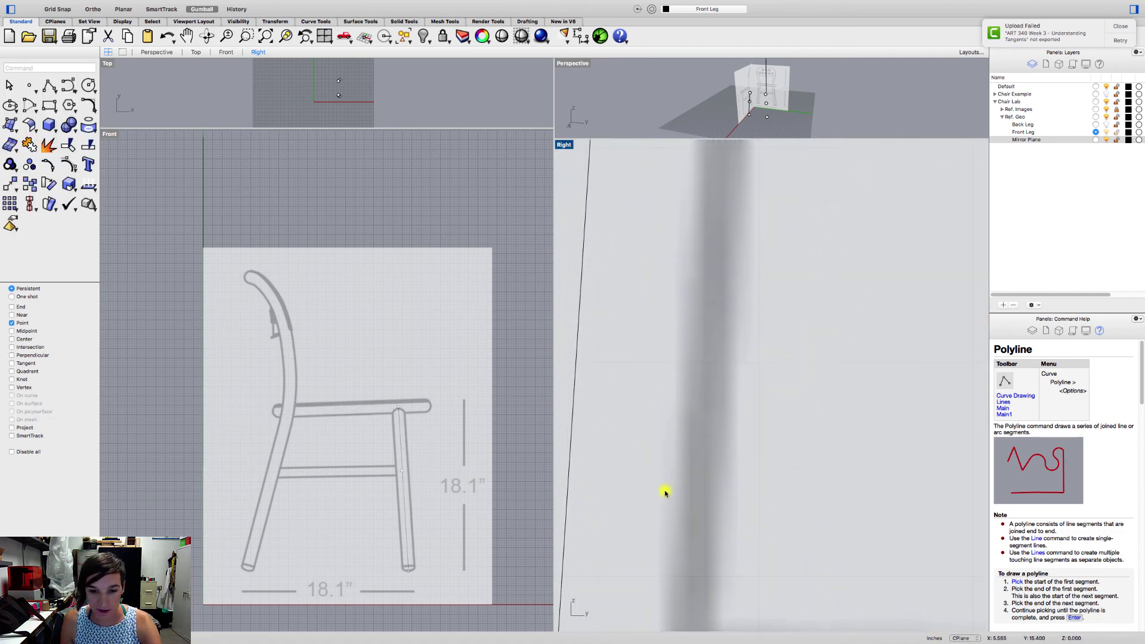
Draw a polyline from the mirrored front leg's bottom point to its top point in the Right viewport
scroll(663, 493, down, 4)
right_drag(663, 493, 754, 305)
scroll(680, 461, up, 9)
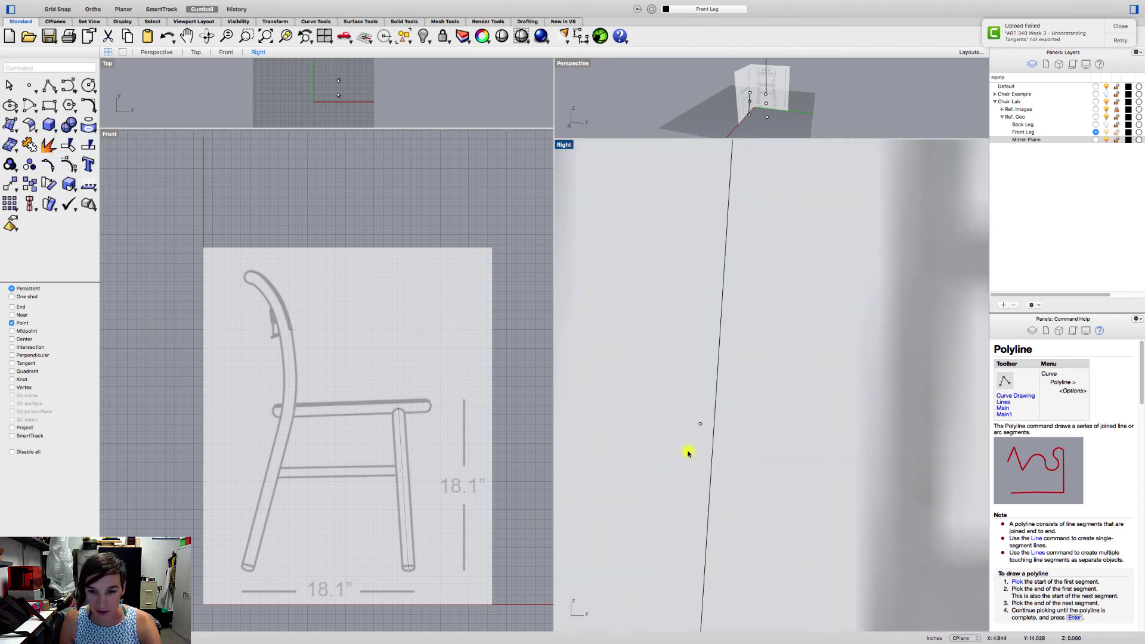
scroll(713, 437, down, 10)
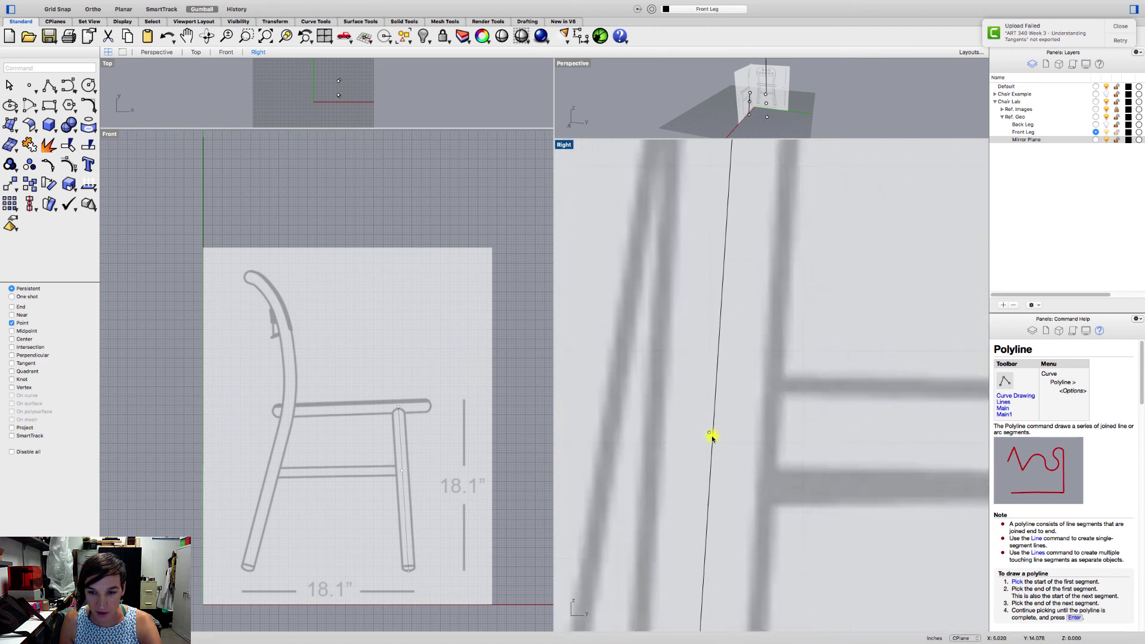
right_drag(713, 446, 647, 442)
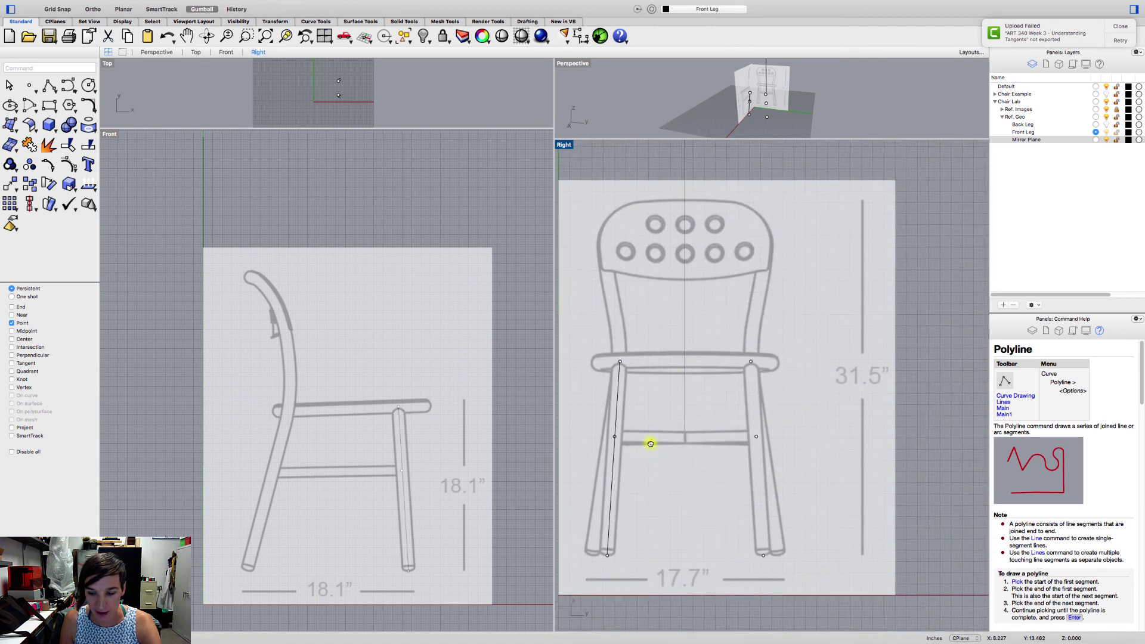
key(Return)
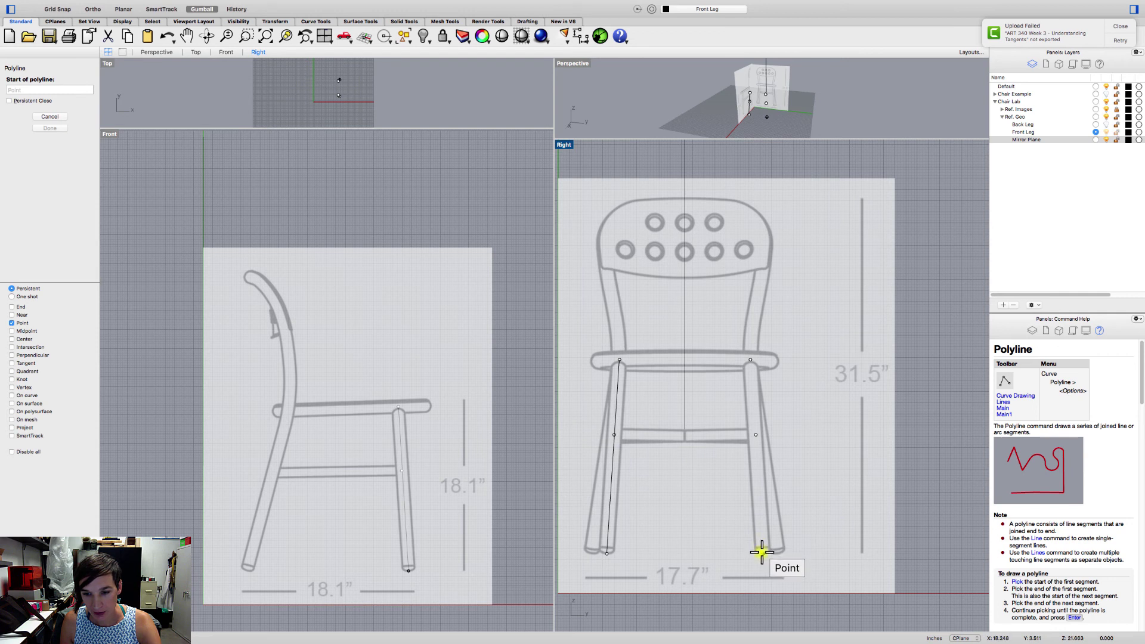
click(761, 549)
click(746, 359)
key(Return)
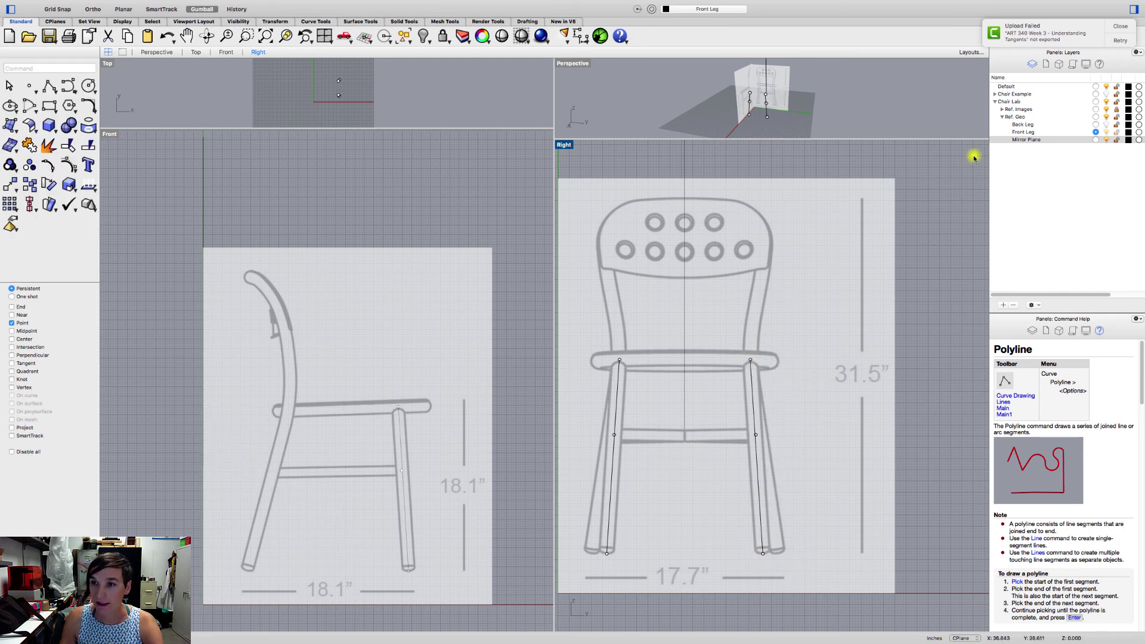
With Back Leg current and Front Leg hidden, draw an interpolated curve through all ten back leg points, foot to foot, in the Right viewport
click(1095, 124)
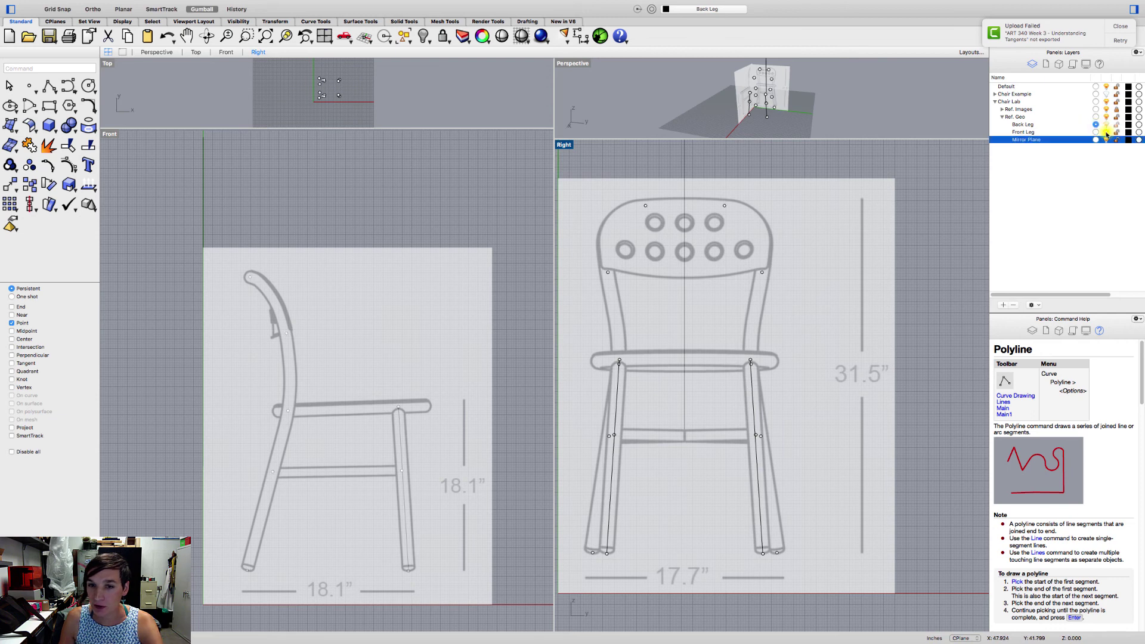
click(1106, 132)
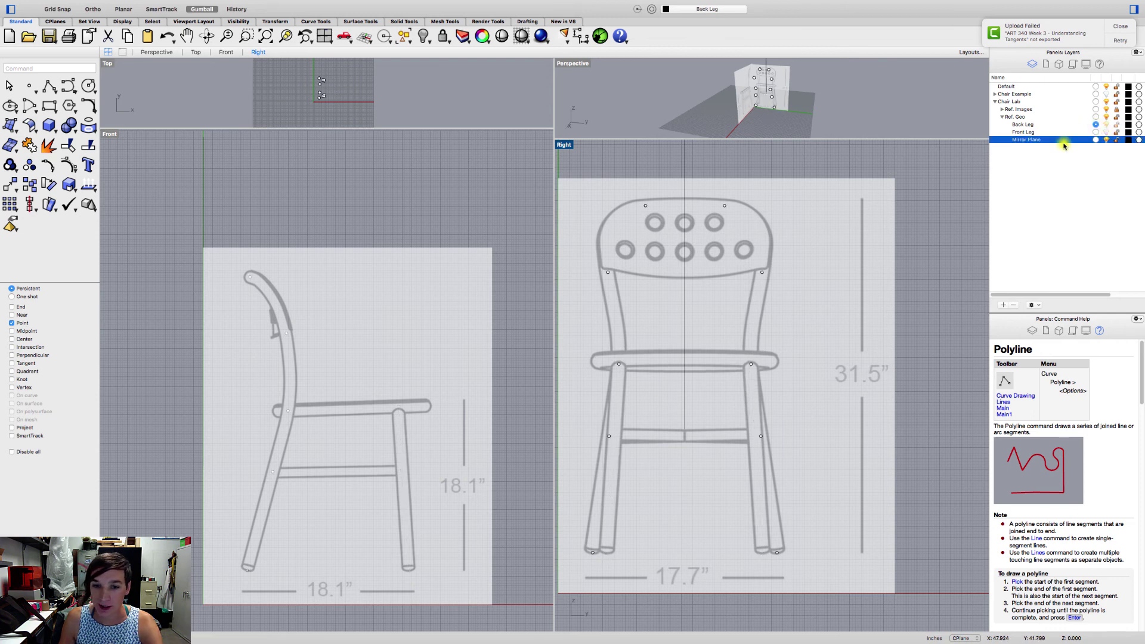
click(74, 94)
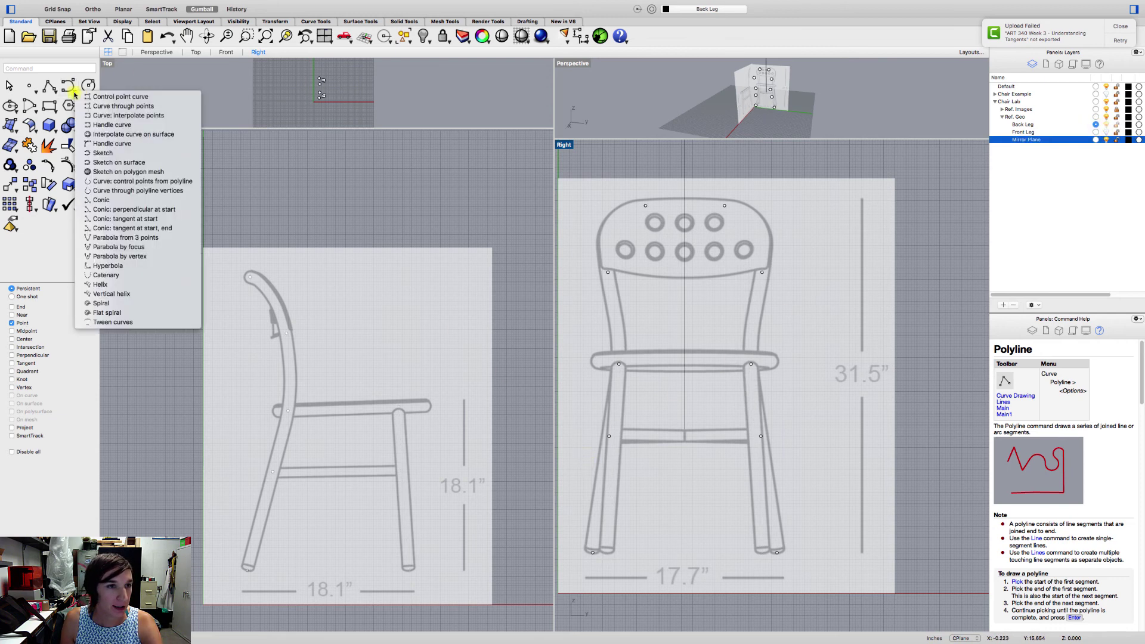
click(94, 118)
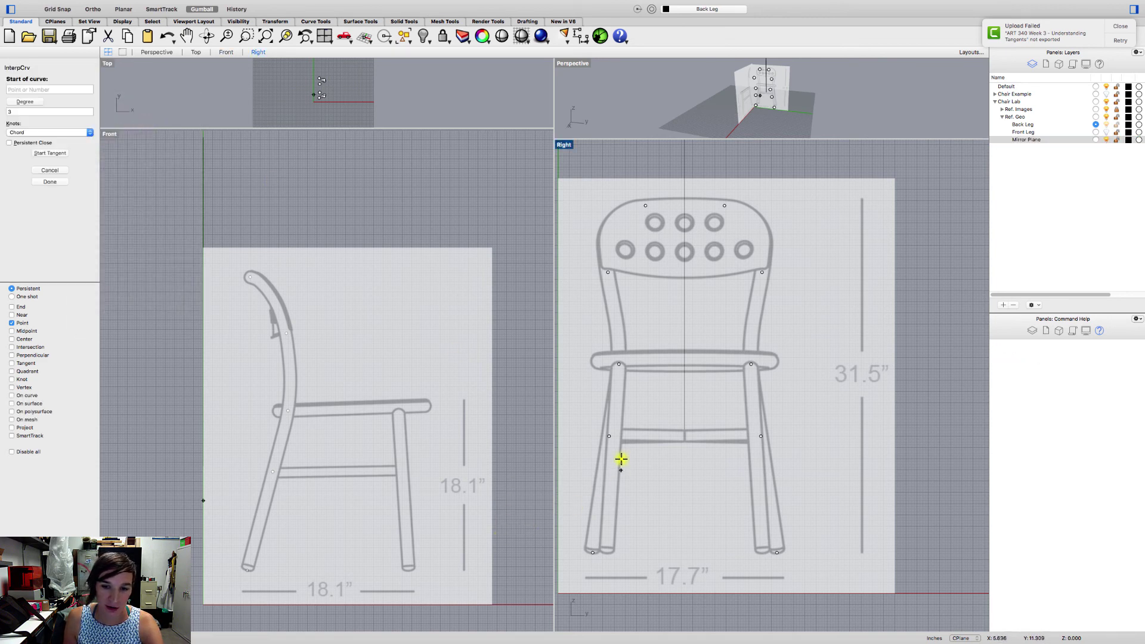
click(593, 552)
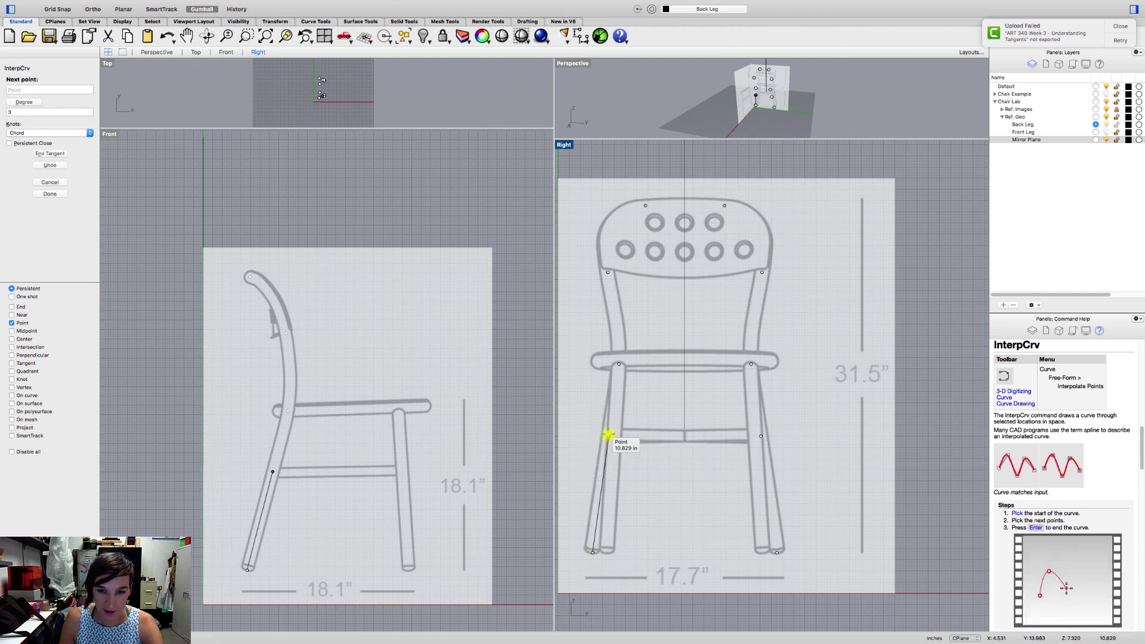
click(608, 436)
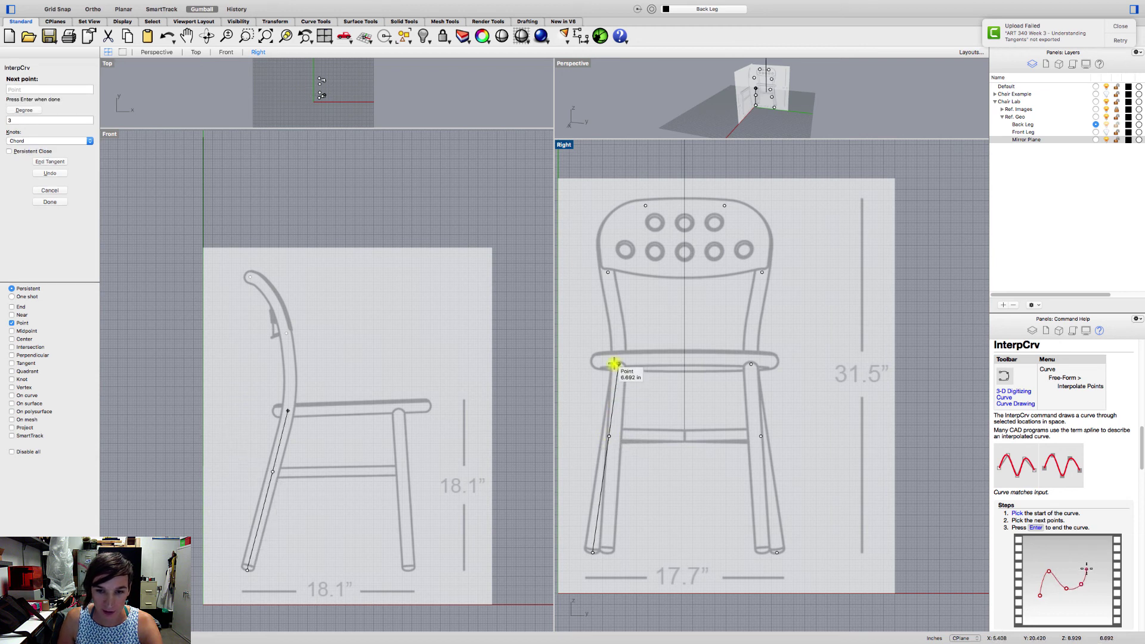
click(619, 364)
click(608, 272)
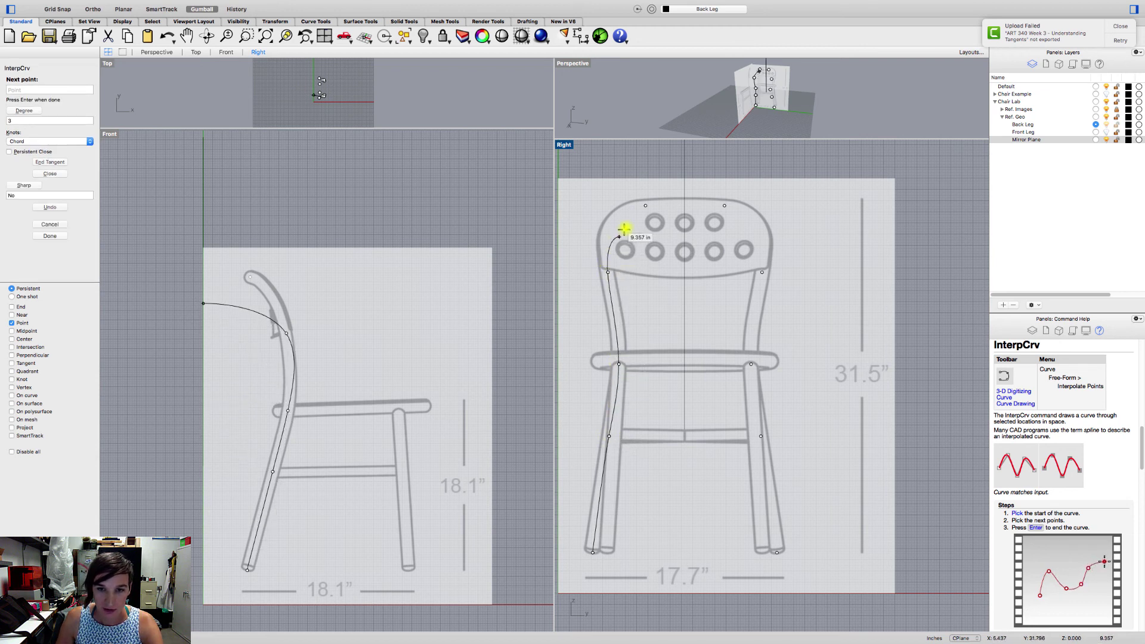
click(645, 206)
click(724, 206)
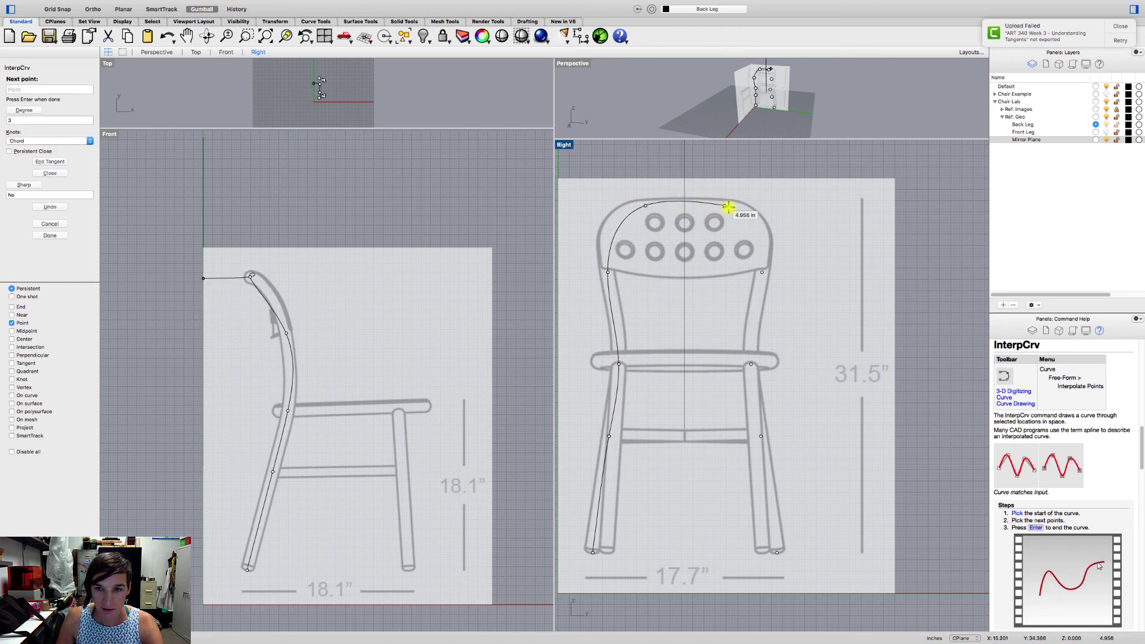
click(772, 262)
click(763, 272)
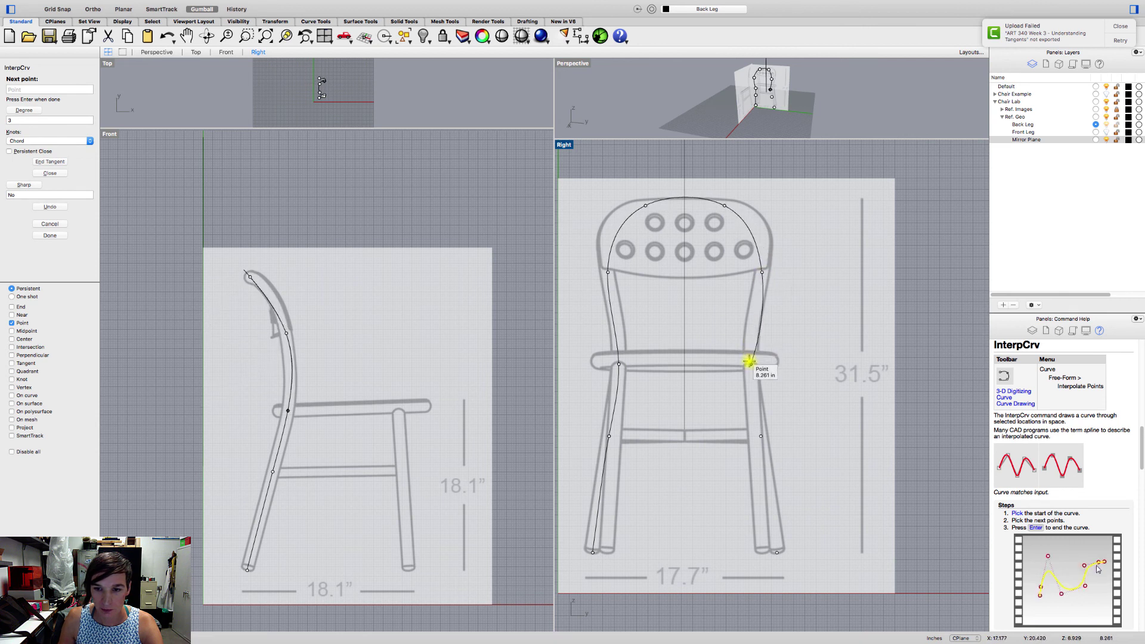
click(751, 364)
click(761, 436)
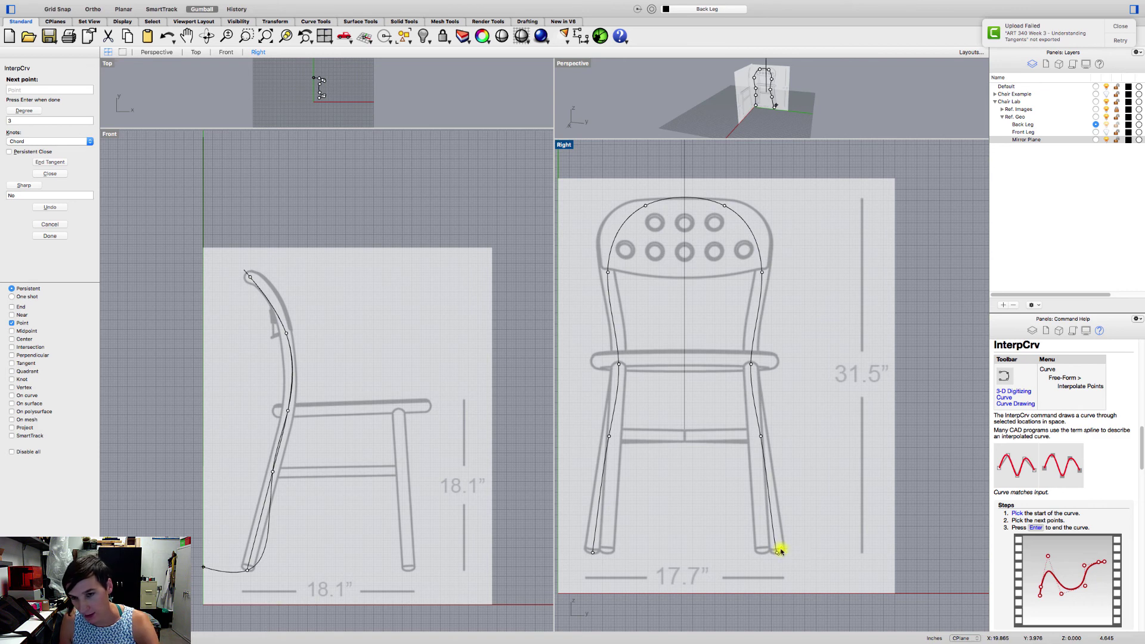
click(779, 551)
key(Return)
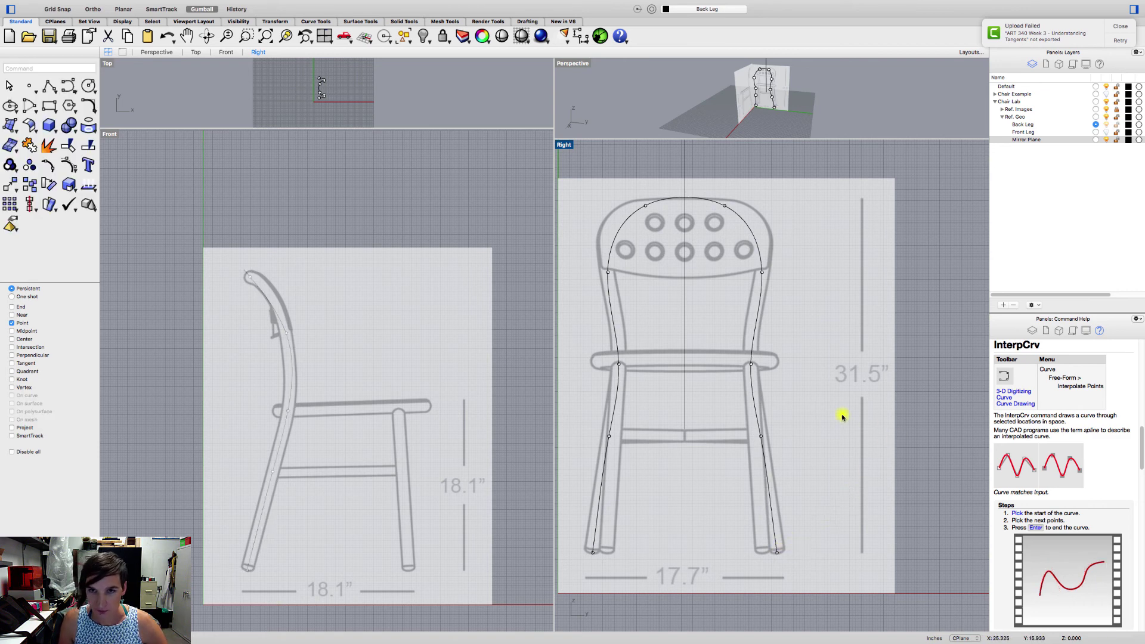
Enlarge the Perspective viewport and examine how the back leg curve follows the side and front reference images
drag(598, 139, 587, 453)
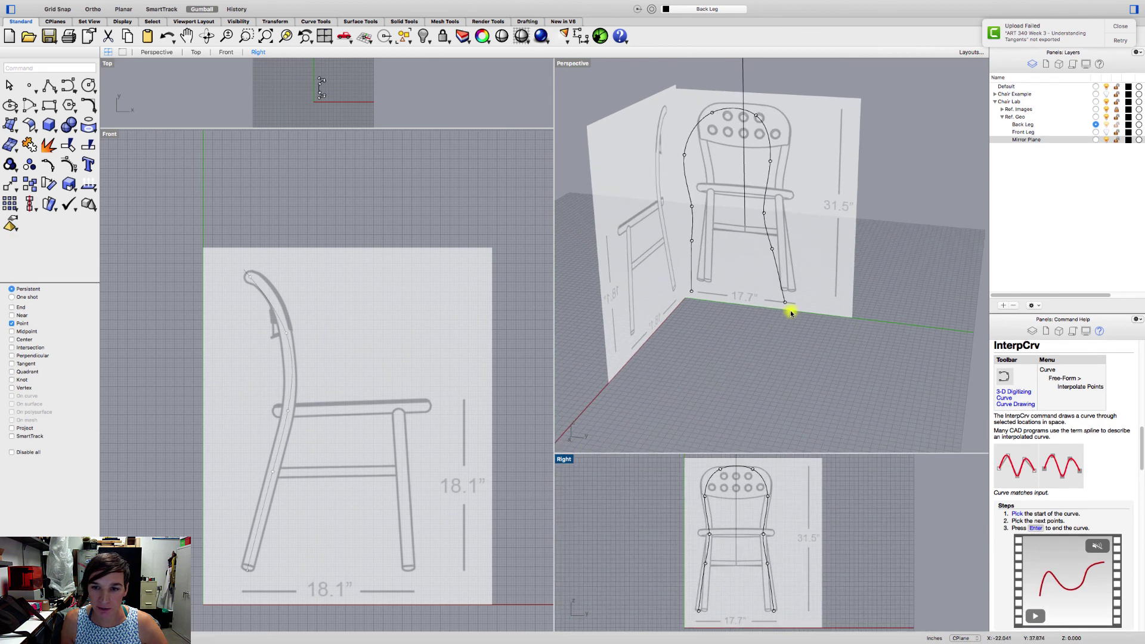
right_drag(793, 340, 670, 374)
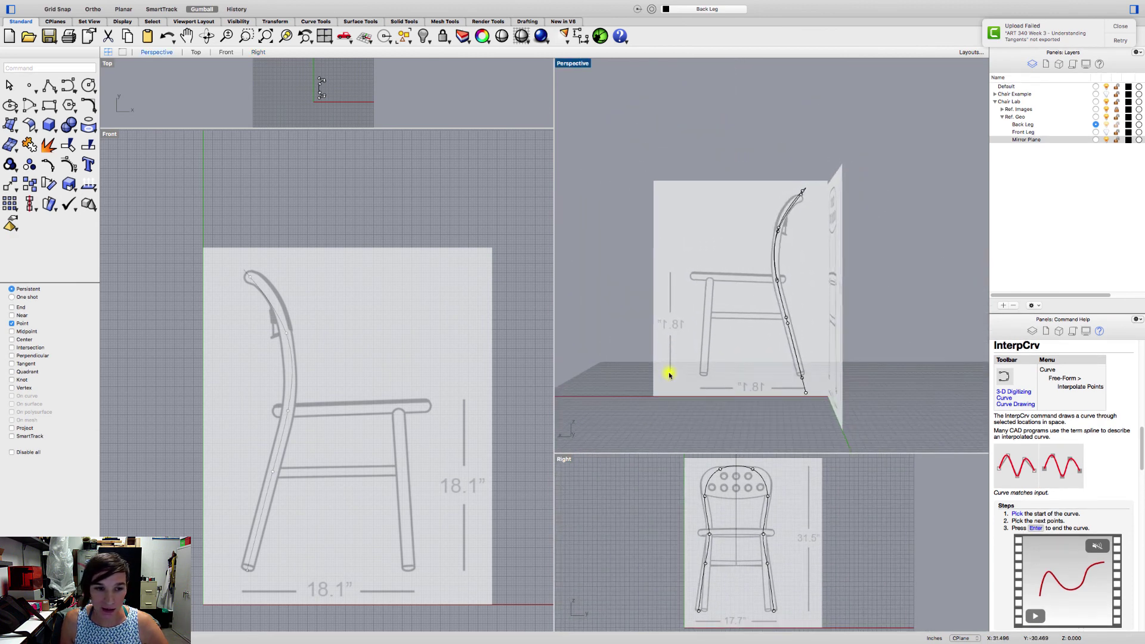
right_drag(250, 534, 302, 520)
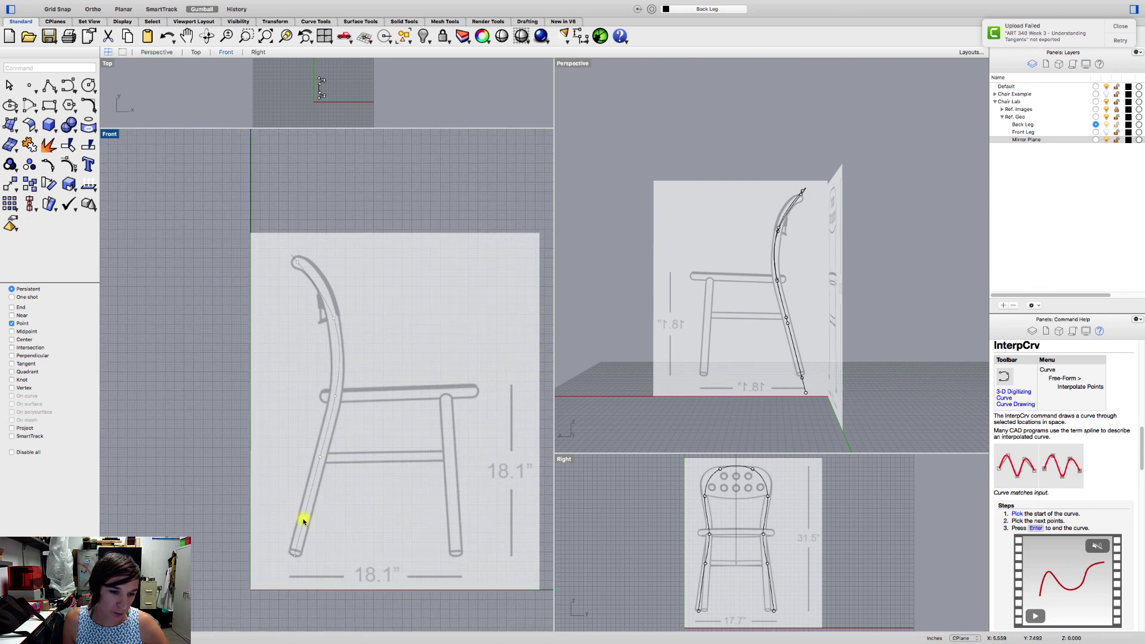
click(303, 522)
scroll(301, 293, up, 5)
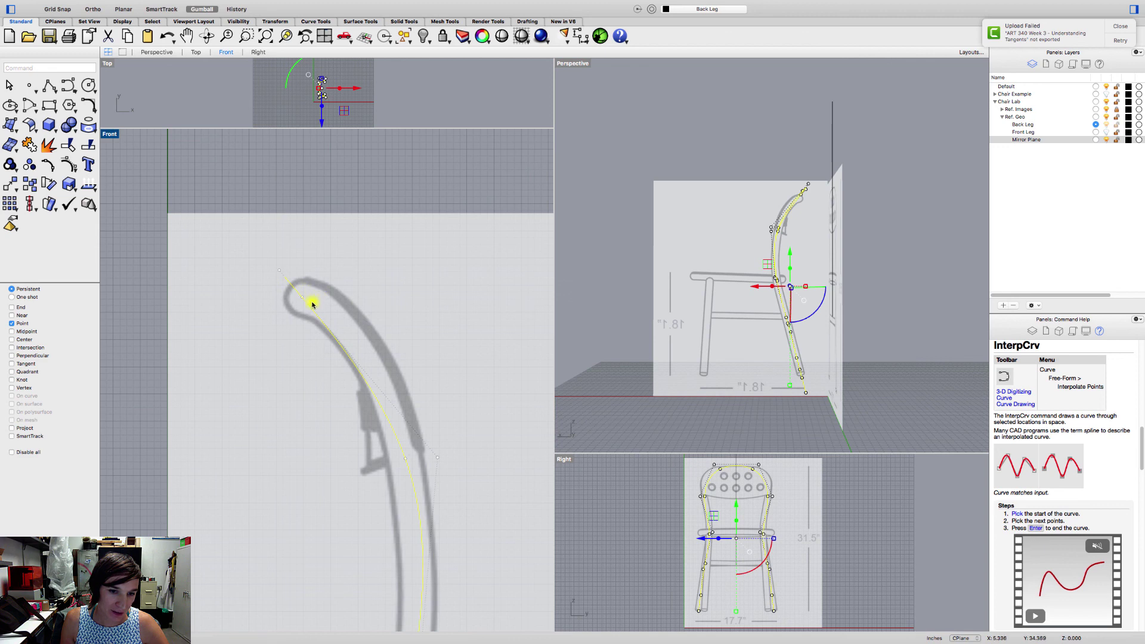
scroll(378, 462, down, 3)
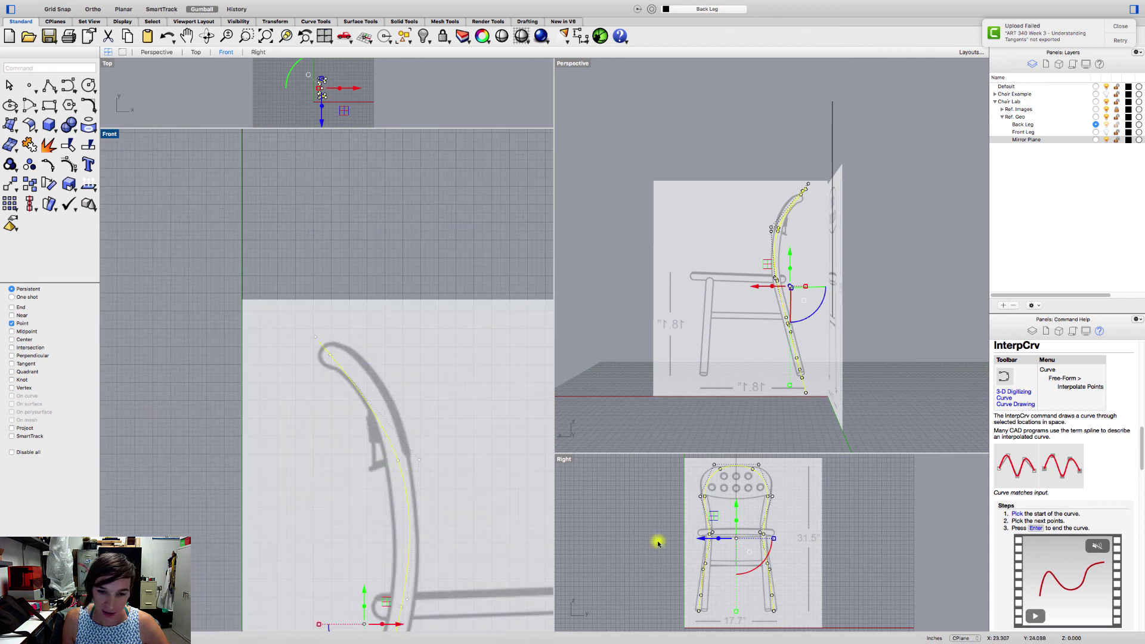
right_drag(482, 539, 451, 295)
right_drag(327, 526, 345, 446)
scroll(715, 524, up, 6)
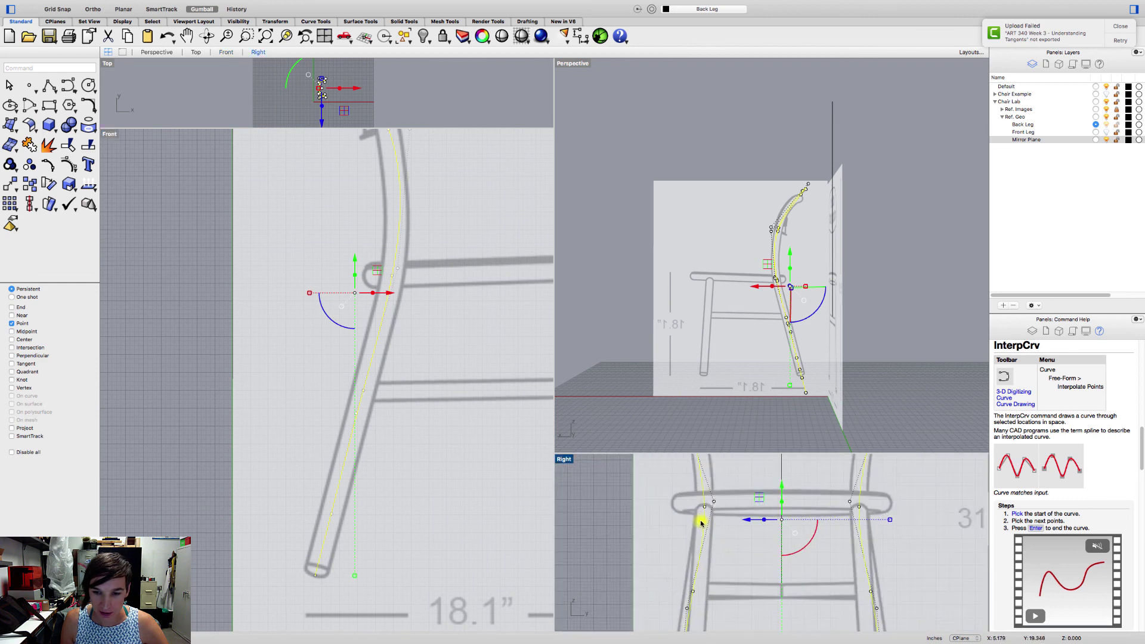
right_drag(692, 491, 692, 531)
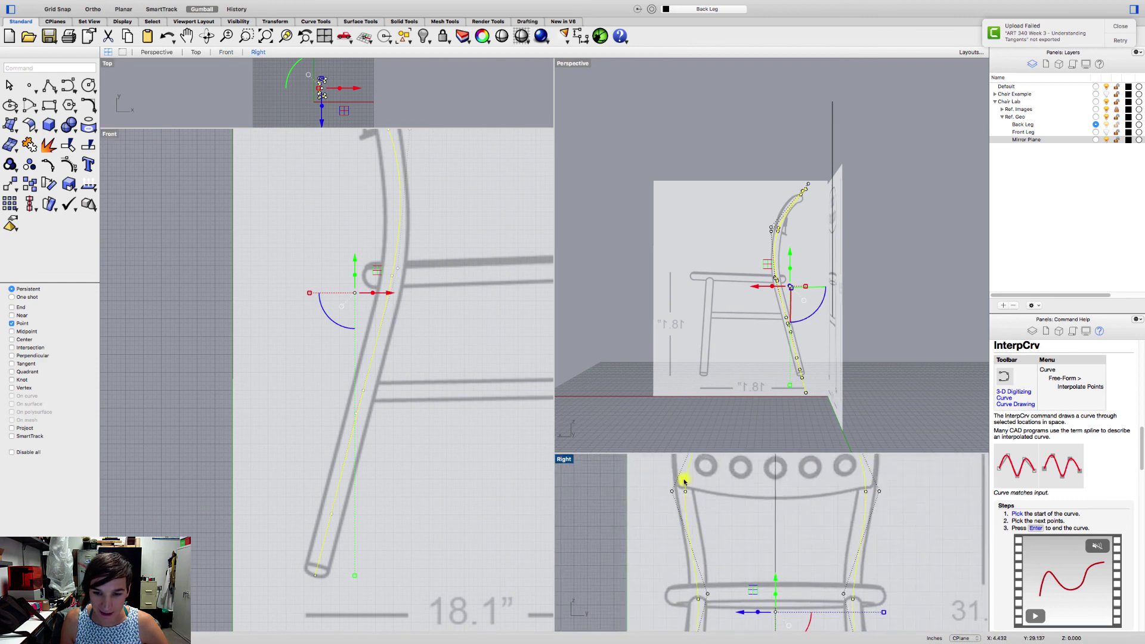
right_drag(685, 482, 683, 540)
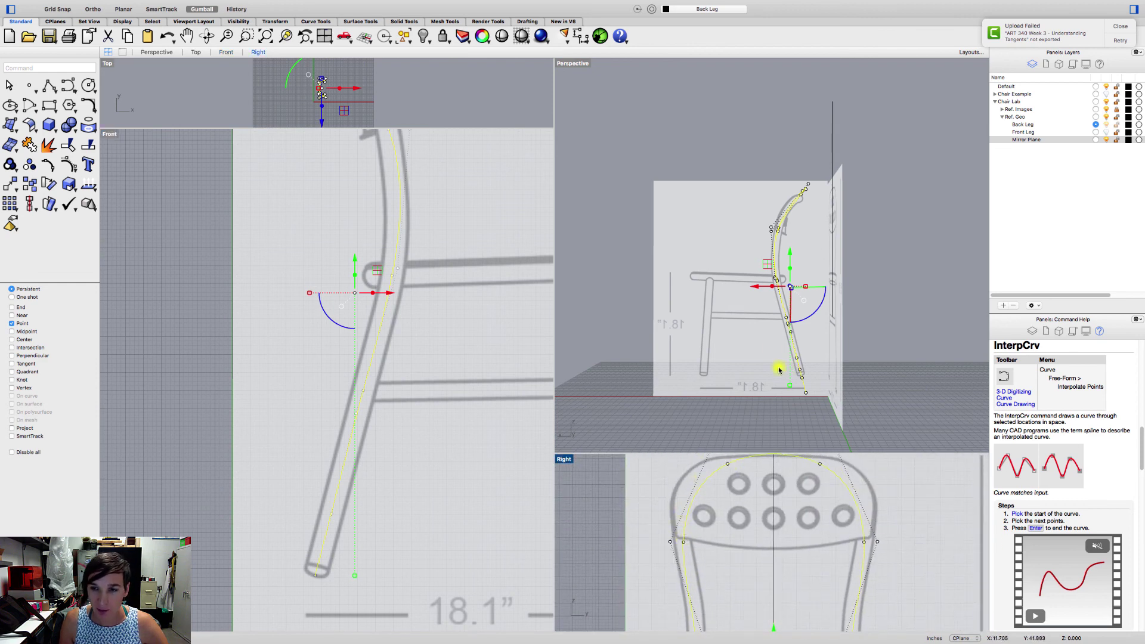
right_drag(779, 366, 740, 383)
click(821, 403)
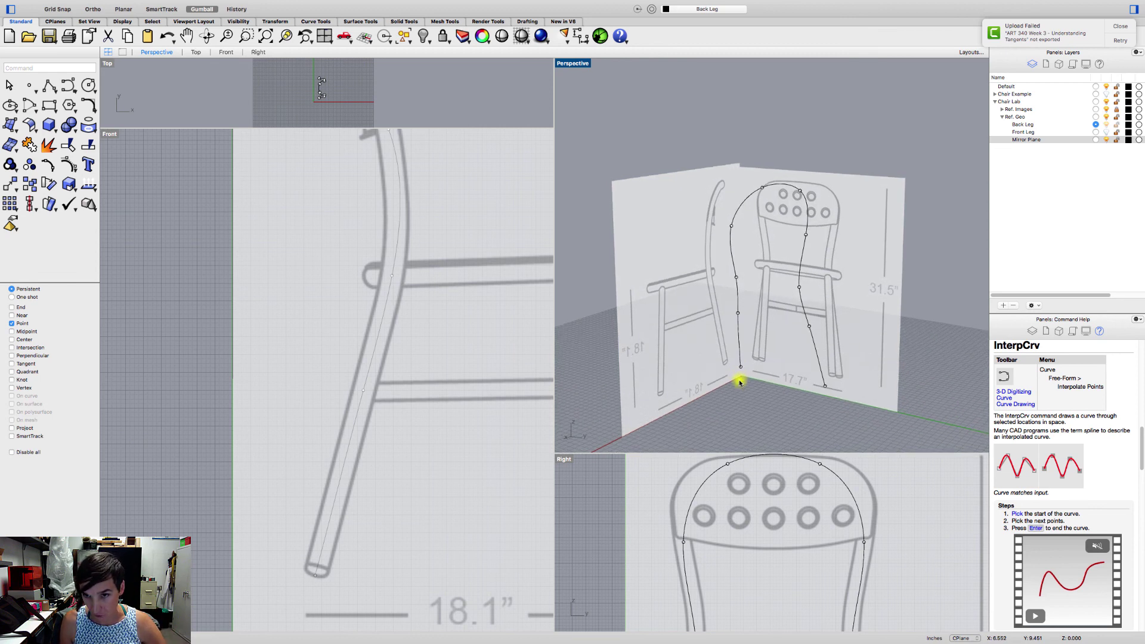
right_drag(739, 376, 988, 233)
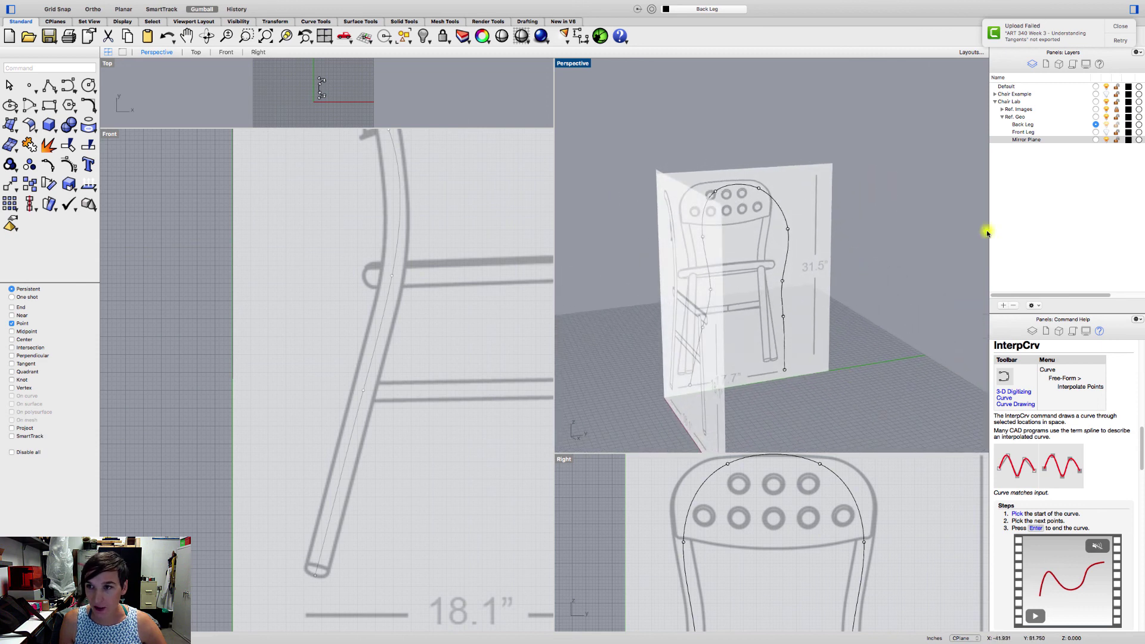
Turn on the Front Leg layer to show it together with the back leg curve
click(1104, 138)
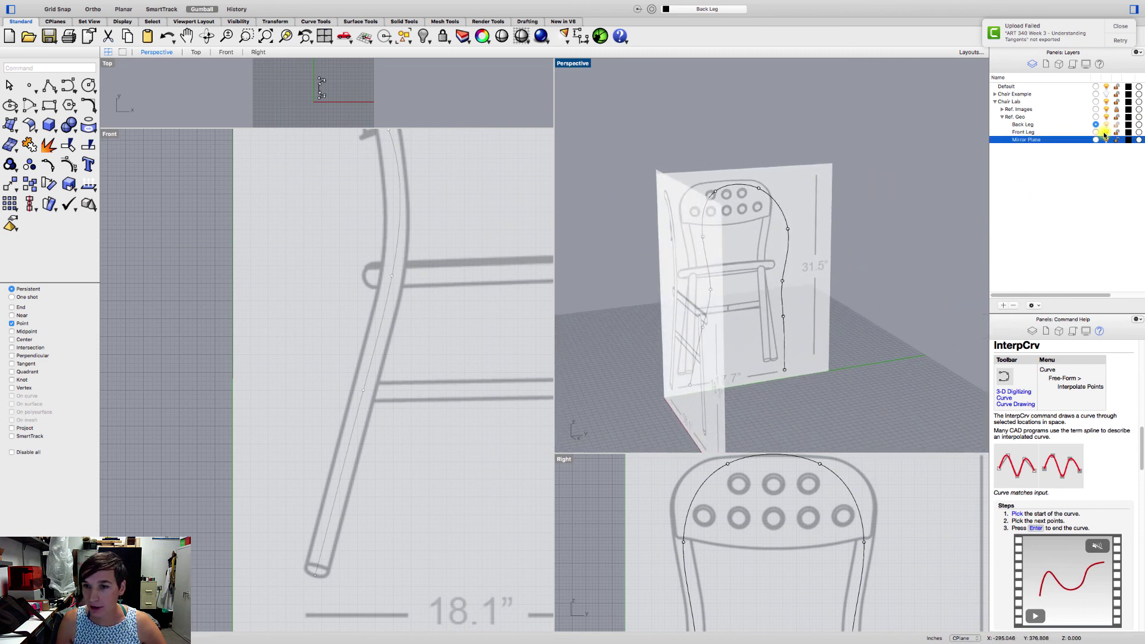
click(1105, 133)
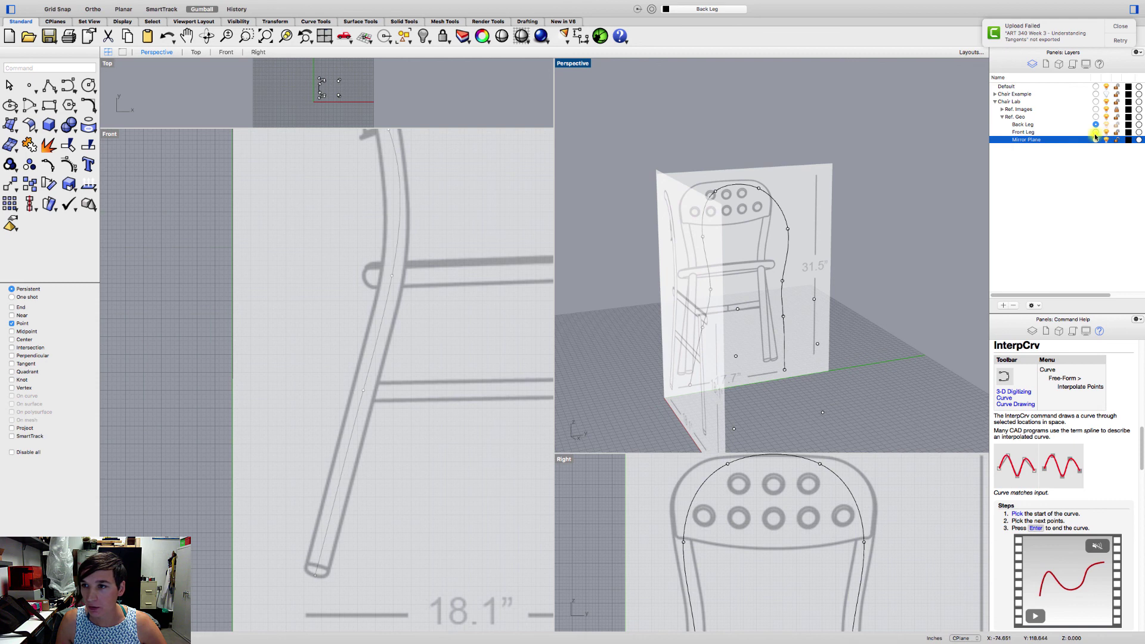
right_drag(792, 416, 736, 398)
right_drag(787, 516, 745, 320)
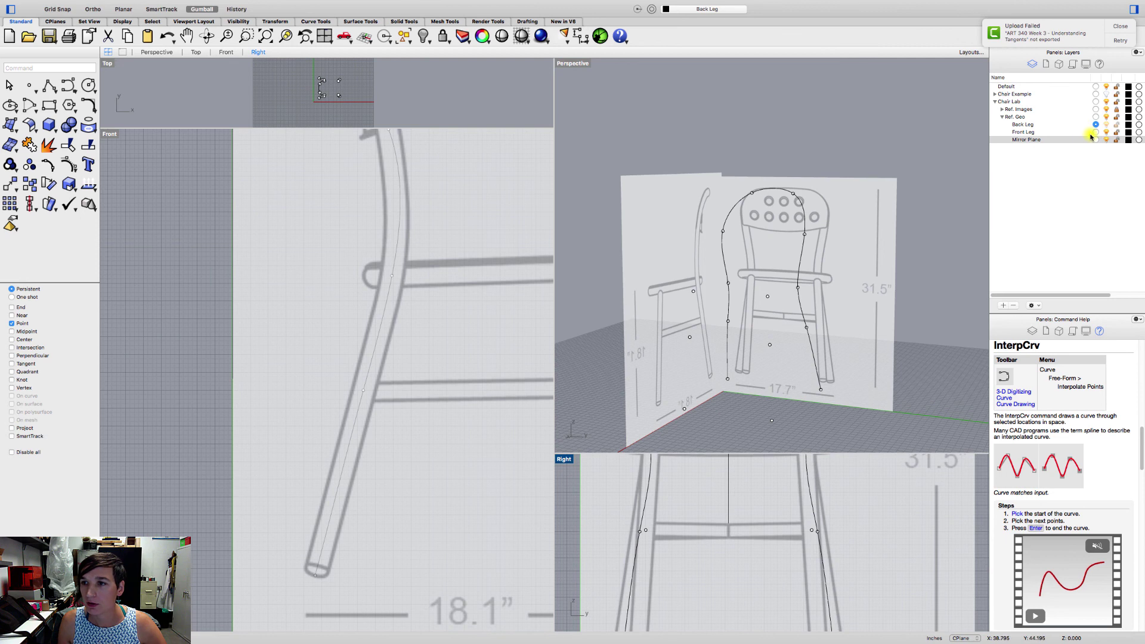
right_drag(826, 302, 793, 325)
click(49, 86)
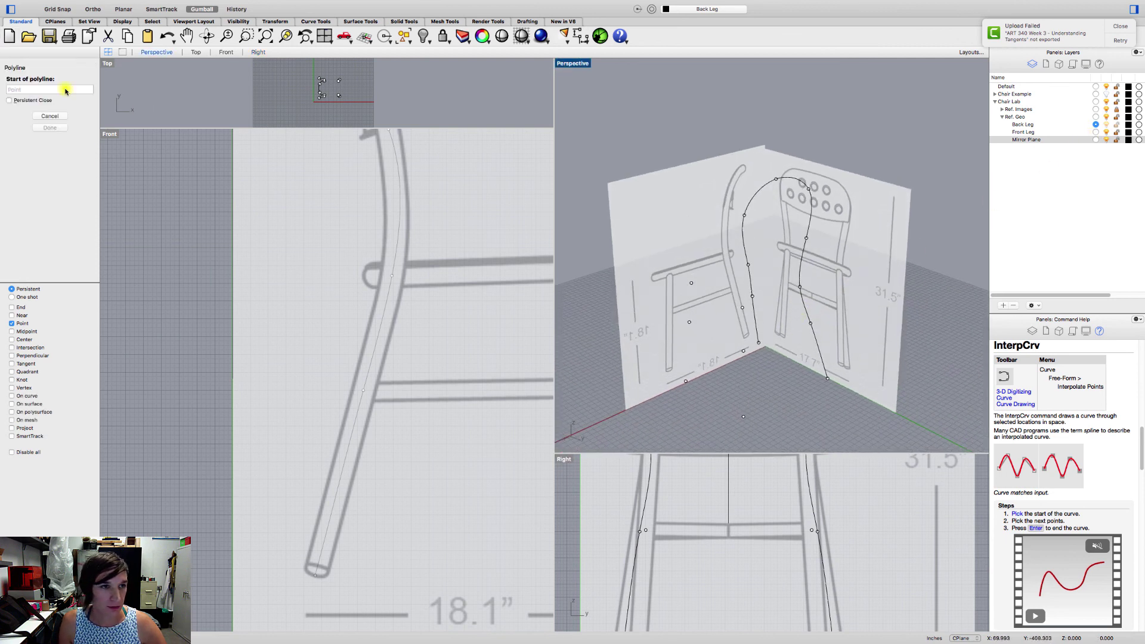
click(684, 382)
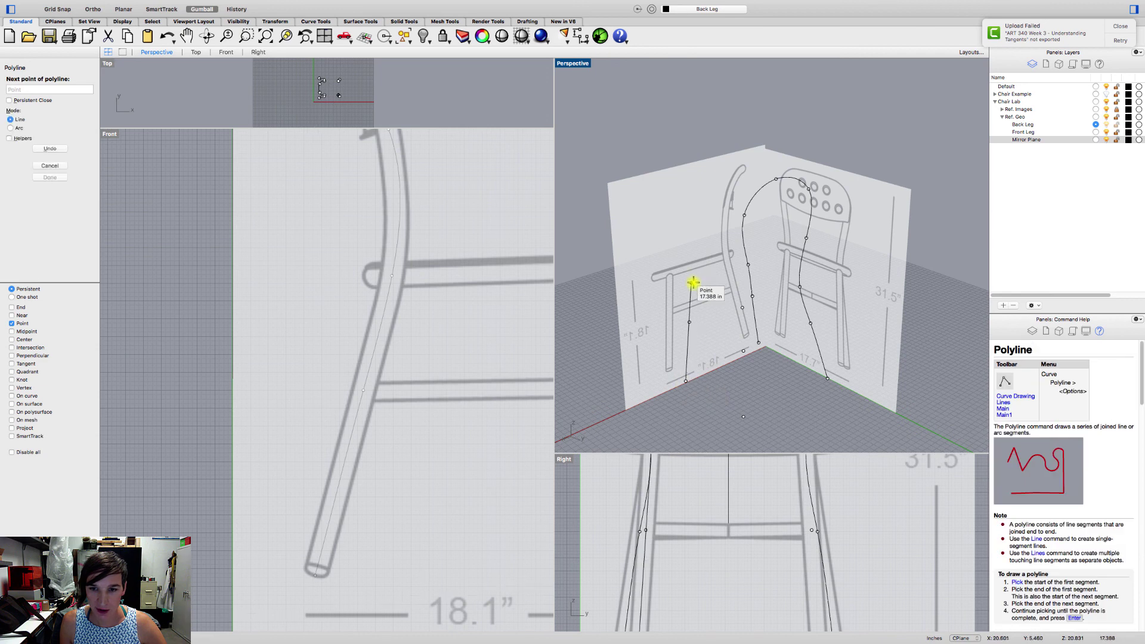
click(743, 416)
click(741, 308)
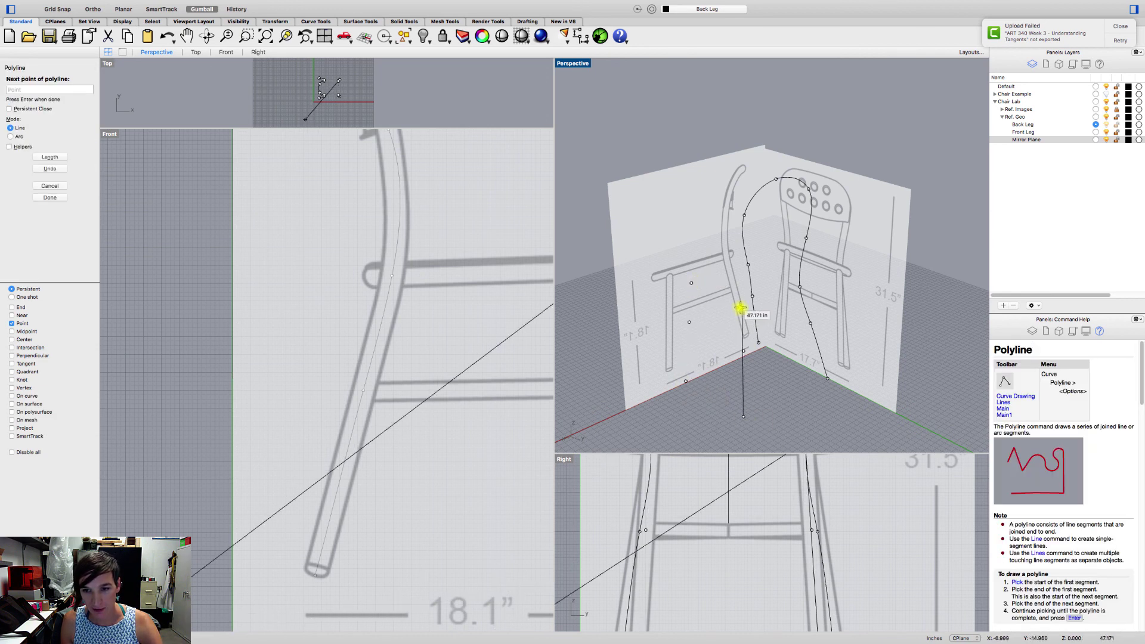
key(Escape)
Select the mirrored front leg's polyline in the Perspective viewport to check it
right_drag(746, 385, 817, 384)
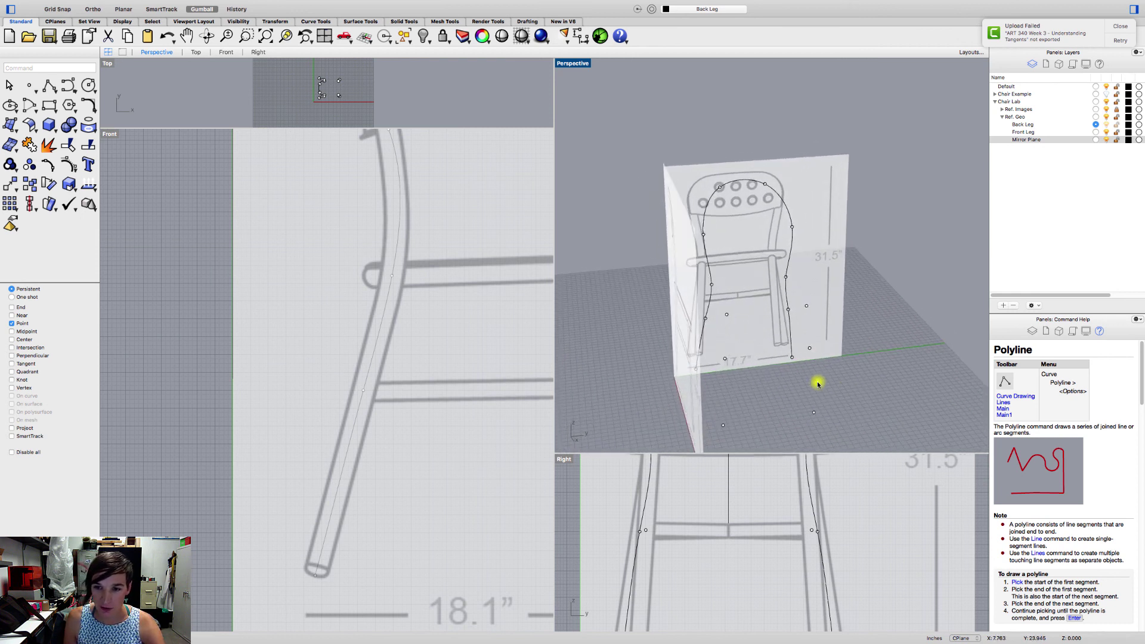
click(803, 388)
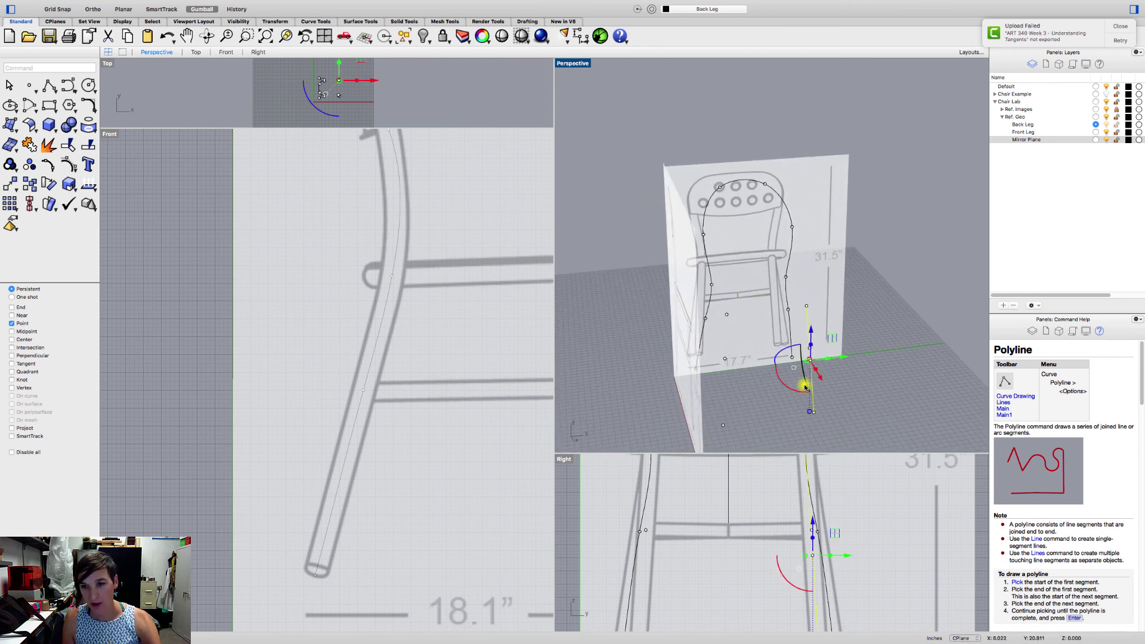
mouse_move(882, 1)
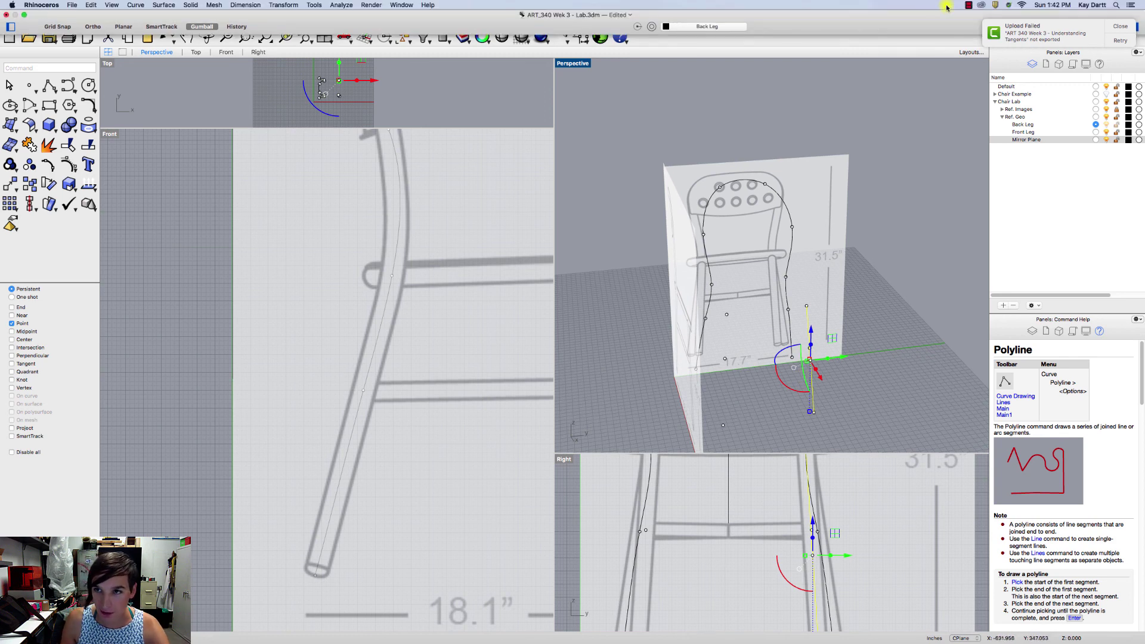